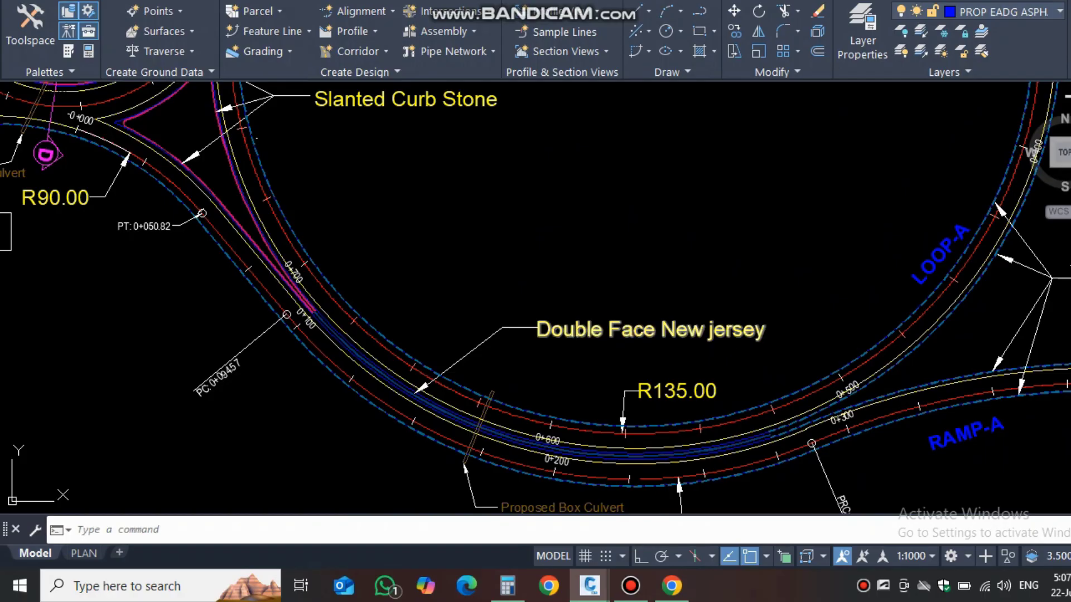
Examine the 91.25 m taper and 180.00 m deceleration lane beside the highway in the reference drawing.
{"action": "scroll", "coordinate": [595, 334], "scroll_direction": "down", "scroll_amount": 2}
{"action": "mouse_move", "coordinate": [619, 242]}
{"action": "middle_mouse_down"}
{"action": "mouse_move", "coordinate": [589, 469]}
{"action": "mouse_move", "coordinate": [617, 433]}
{"action": "middle_mouse_up"}
{"action": "middle_click_drag", "start_coordinate": [522, 227], "coordinate": [538, 344]}
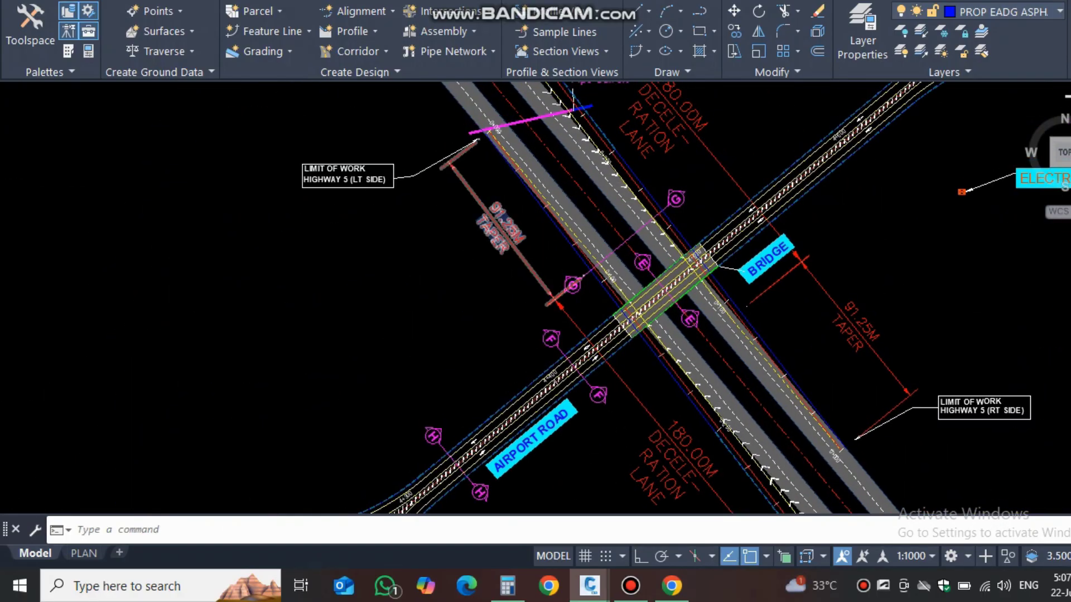
{"action": "scroll", "coordinate": [493, 251], "scroll_direction": "up", "scroll_amount": 2}
{"action": "mouse_move", "coordinate": [629, 347]}
{"action": "middle_mouse_down"}
{"action": "mouse_move", "coordinate": [504, 203]}
{"action": "mouse_move", "coordinate": [365, 93]}
{"action": "middle_mouse_up"}
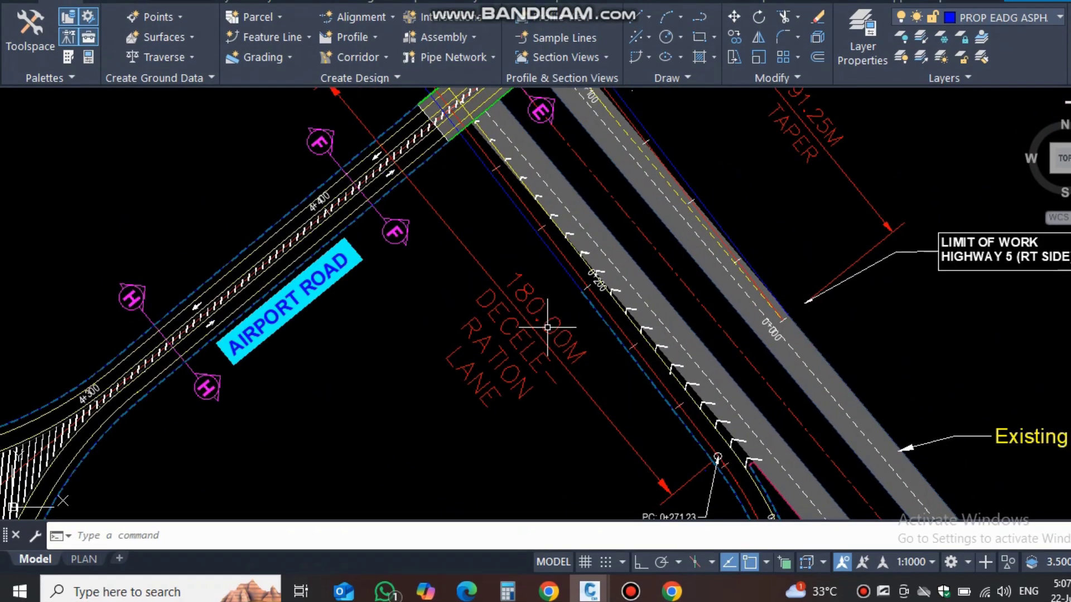
{"action": "scroll", "coordinate": [547, 328], "scroll_direction": "down", "scroll_amount": 3}
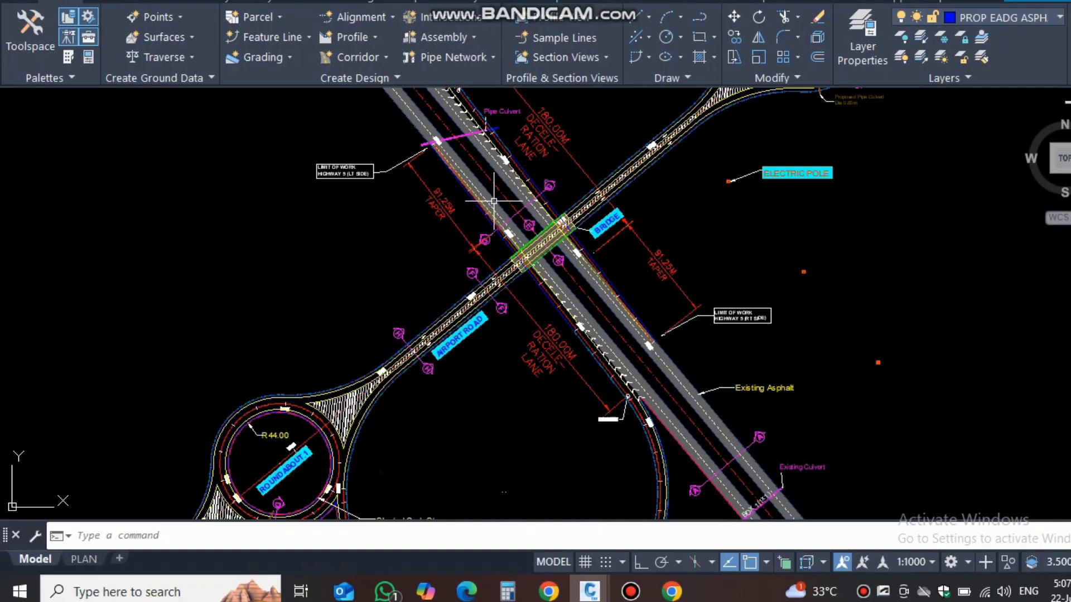
{"action": "middle_click_drag", "start_coordinate": [629, 478], "coordinate": [621, 393]}
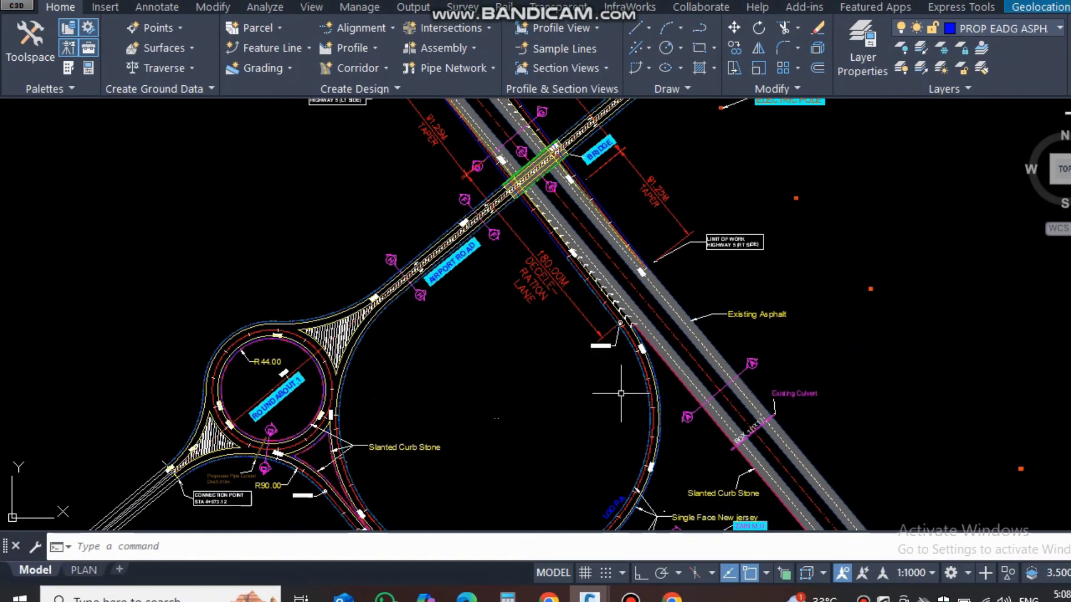
{"action": "scroll", "coordinate": [533, 289], "scroll_direction": "down", "scroll_amount": 2}
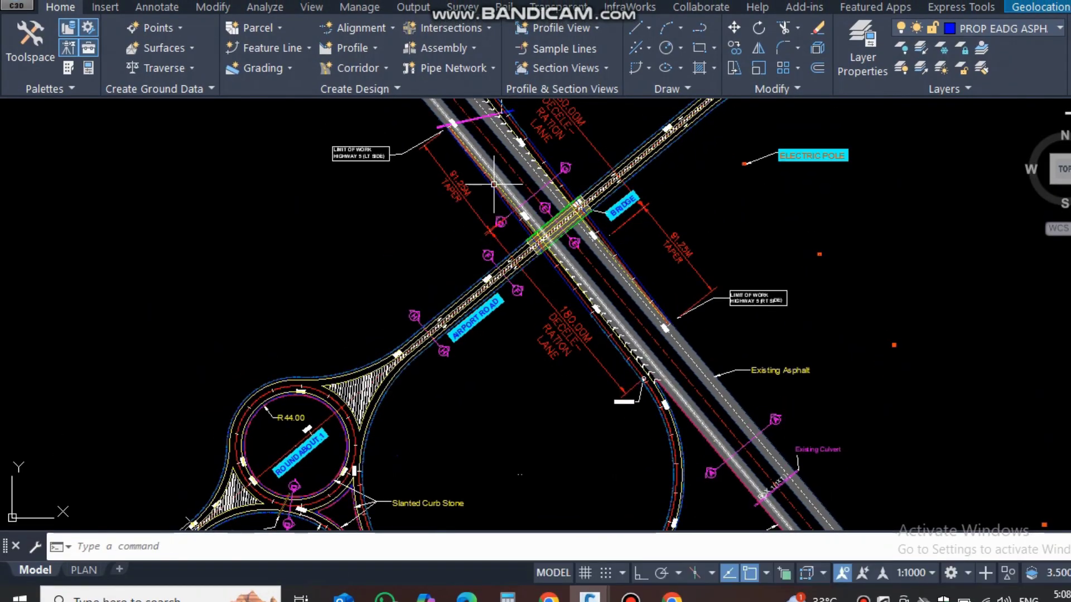
{"action": "scroll", "coordinate": [533, 241], "scroll_direction": "up", "scroll_amount": 5}
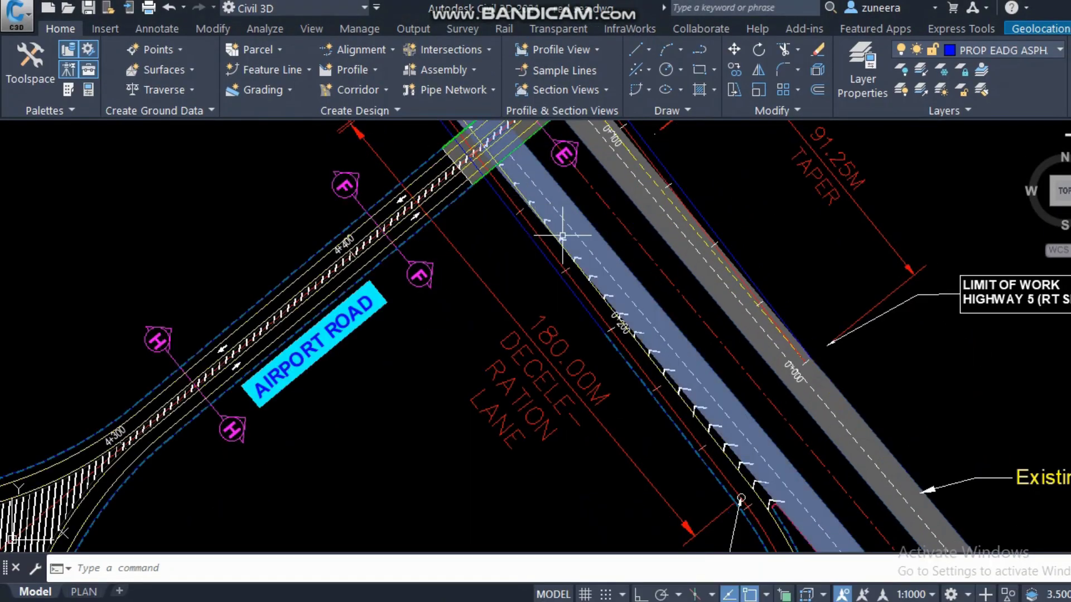
{"action": "scroll", "coordinate": [586, 347], "scroll_direction": "down", "scroll_amount": 3}
{"action": "scroll", "coordinate": [586, 346], "scroll_direction": "up", "scroll_amount": 5}
{"action": "scroll", "coordinate": [521, 292], "scroll_direction": "down", "scroll_amount": 3}
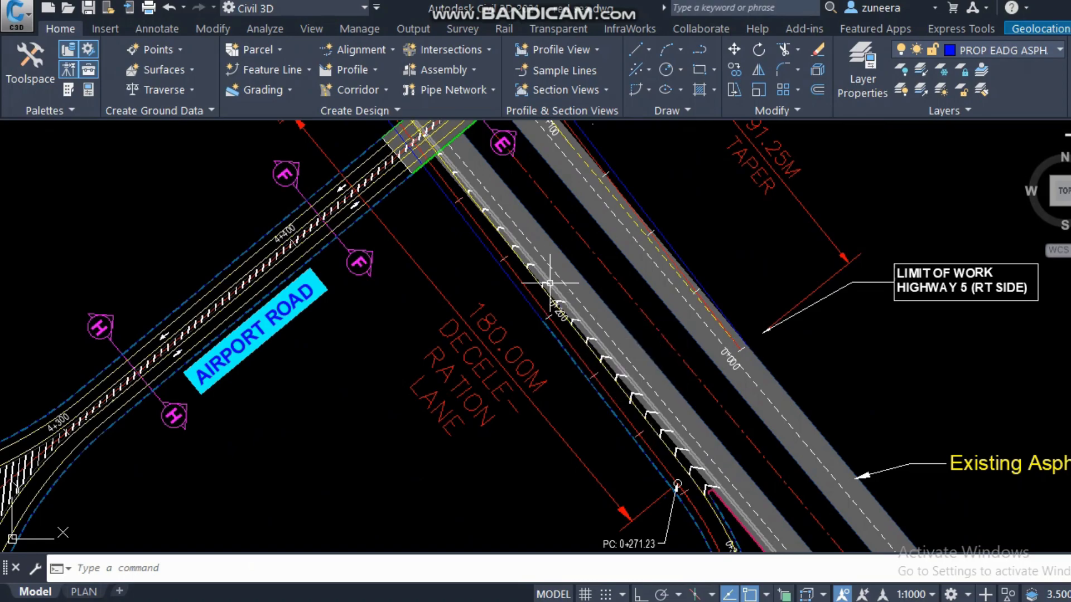
{"action": "scroll", "coordinate": [555, 293], "scroll_direction": "down", "scroll_amount": 3}
Switch to the PRACTICE.dwg drawing and focus on the highway edge where the red loop line begins.
{"action": "mouse_move", "coordinate": [590, 586]}
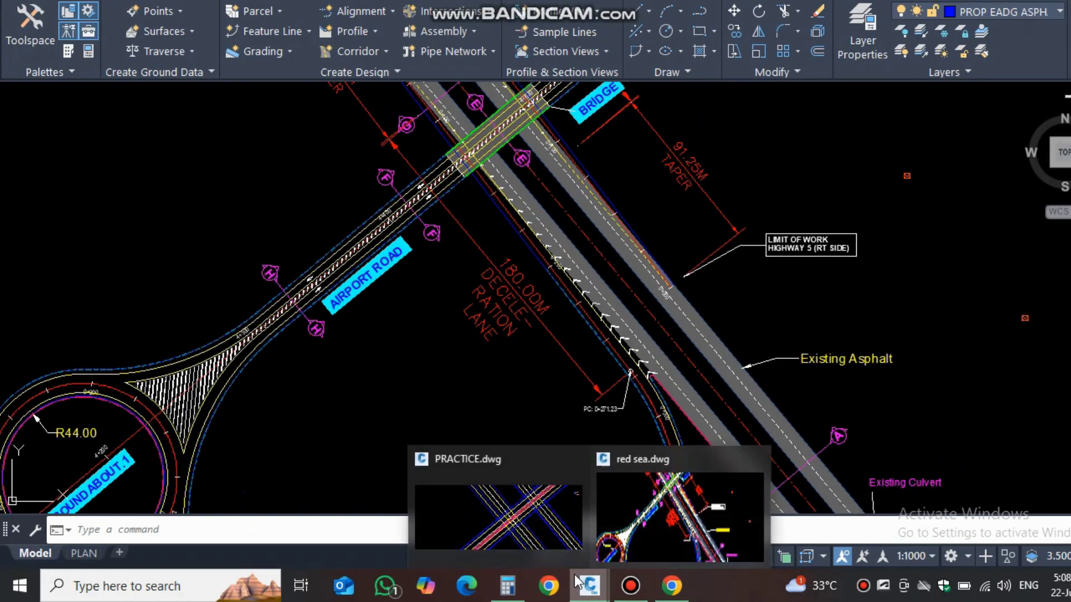
{"action": "left_click", "coordinate": [501, 520]}
{"action": "scroll", "coordinate": [581, 315], "scroll_direction": "down", "scroll_amount": 4}
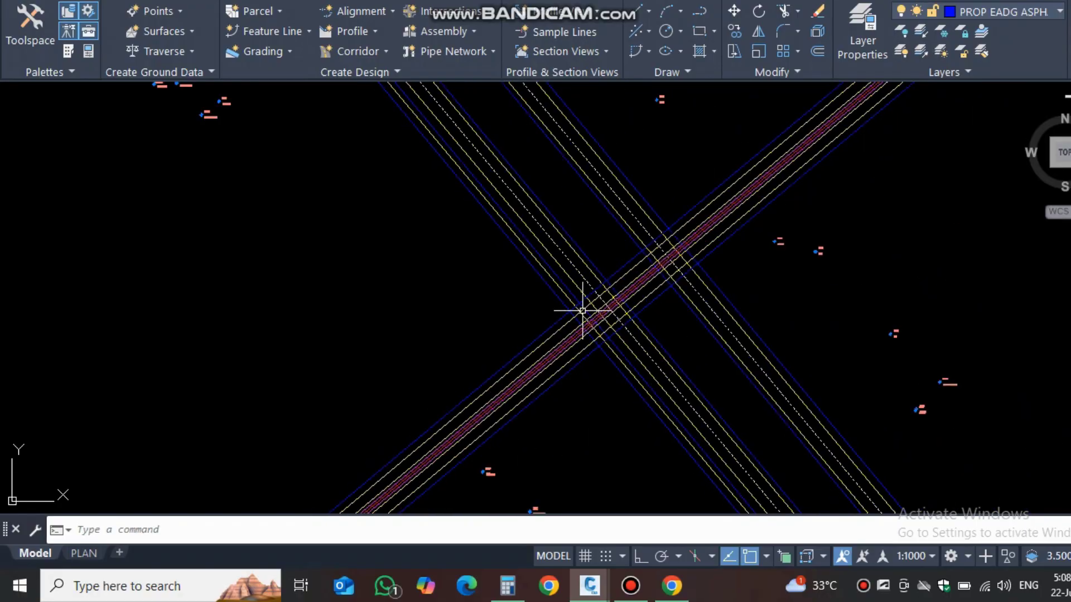
{"action": "scroll", "coordinate": [684, 383], "scroll_direction": "up", "scroll_amount": 5}
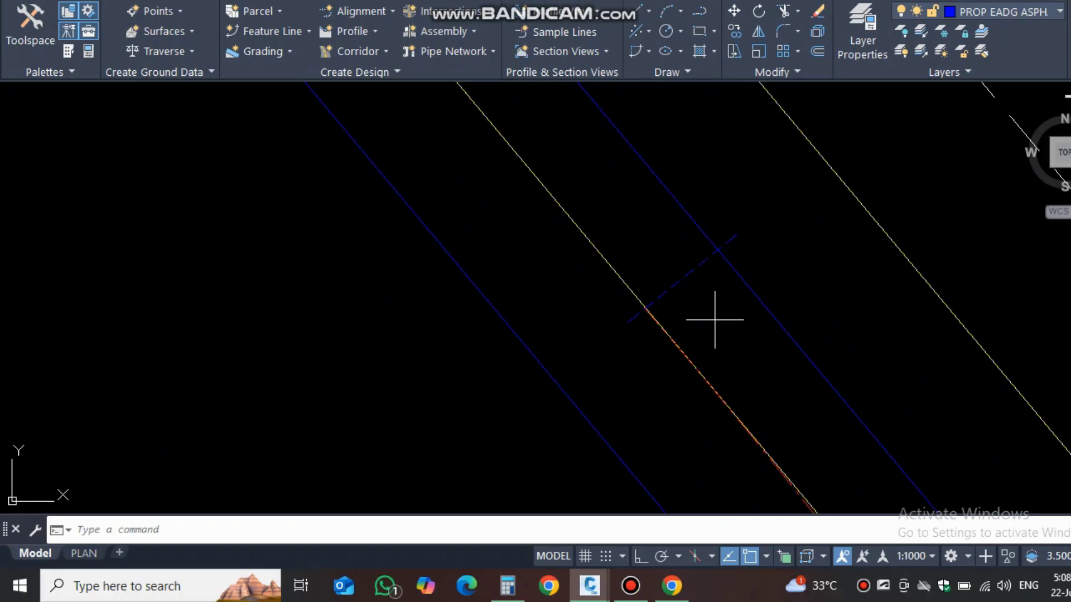
Draw a construction circle centred on the start of the red loop line at the yellow highway edge, and save the drawing.
{"action": "type", "text": "c"}
{"action": "key", "text": "Return"}
{"action": "left_click", "coordinate": [644, 308]}
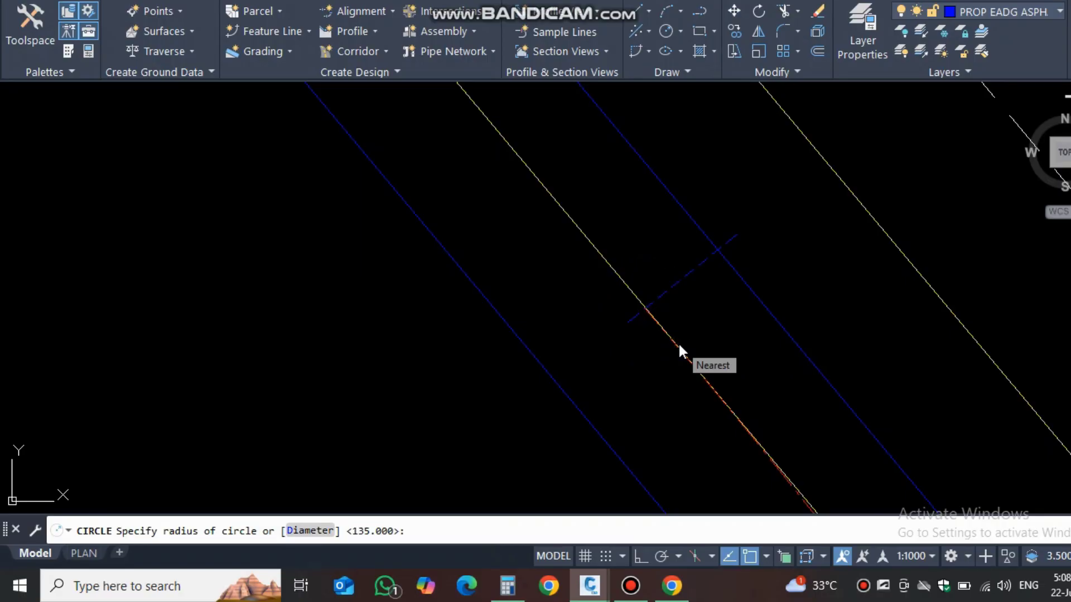
{"action": "key", "text": "ctrl+s"}
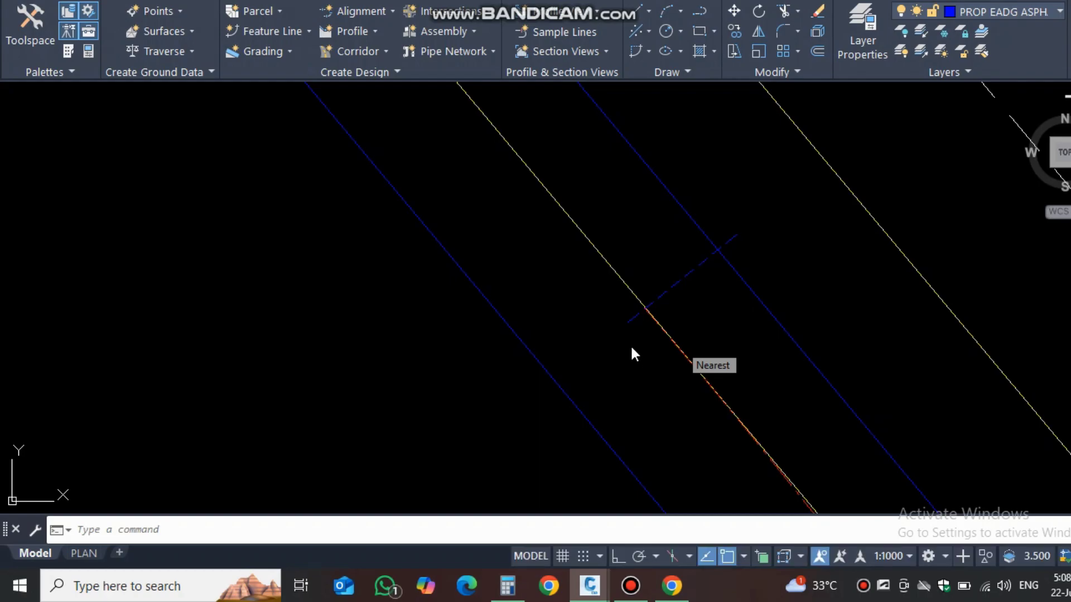
Draw a straight taper polyline from the start of the red loop line to where the construction circle crosses the inner yellow highway line.
{"action": "scroll", "coordinate": [630, 343], "scroll_direction": "down", "scroll_amount": 2}
{"action": "type", "text": "pl"}
{"action": "key", "text": "Return"}
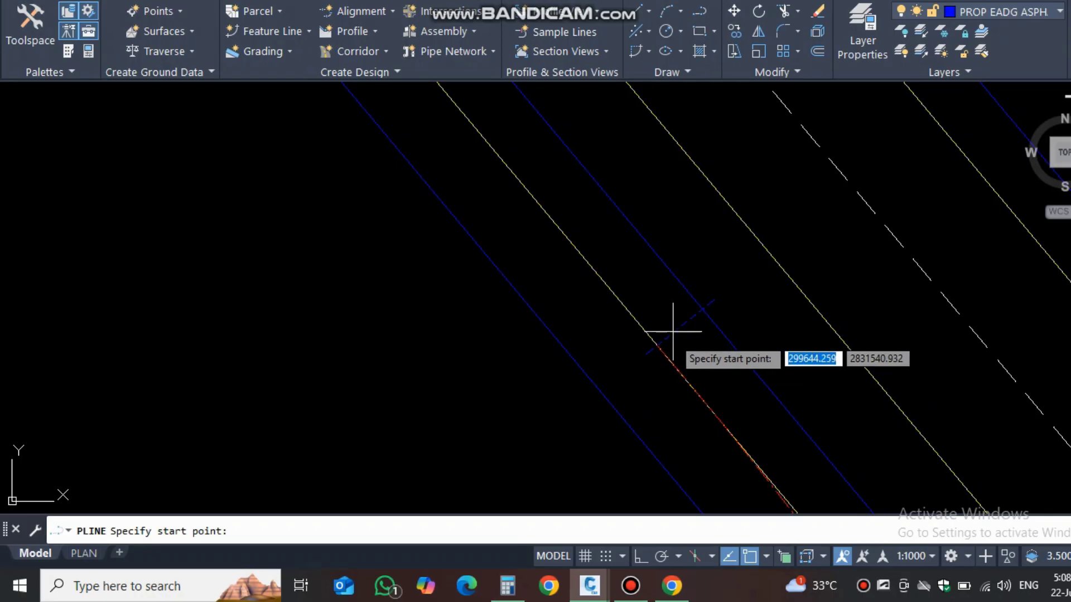
{"action": "left_click", "coordinate": [631, 346]}
{"action": "scroll", "coordinate": [660, 491], "scroll_direction": "down", "scroll_amount": 3}
{"action": "middle_click_drag", "start_coordinate": [473, 231], "coordinate": [630, 471]}
{"action": "scroll", "coordinate": [352, 140], "scroll_direction": "up", "scroll_amount": 5}
{"action": "scroll", "coordinate": [348, 195], "scroll_direction": "up", "scroll_amount": 2}
{"action": "middle_click_drag", "start_coordinate": [193, 277], "coordinate": [395, 246]}
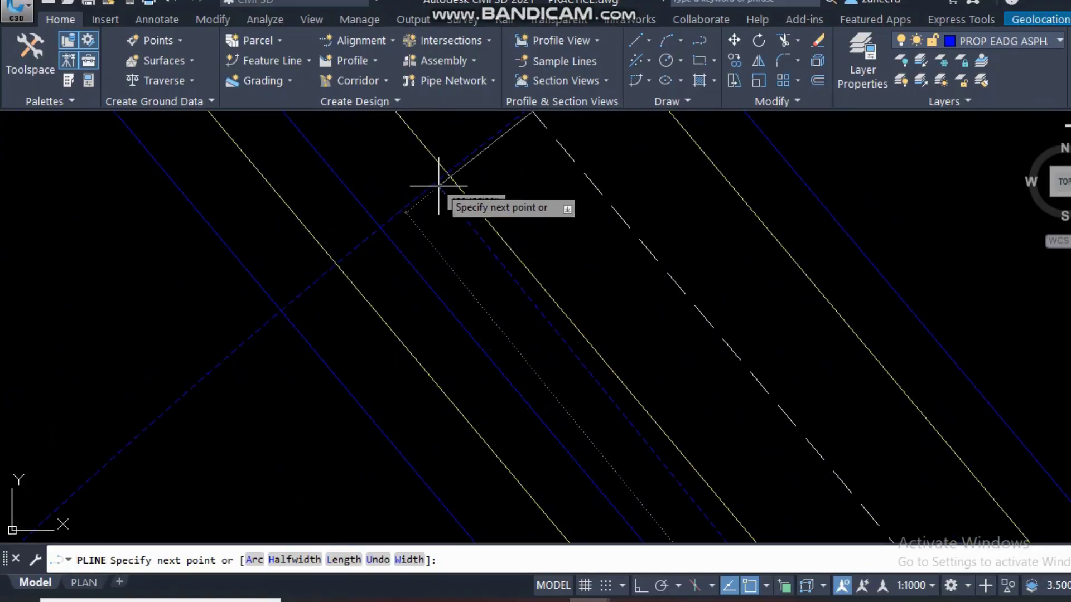
{"action": "scroll", "coordinate": [451, 291], "scroll_direction": "down", "scroll_amount": 2}
{"action": "scroll", "coordinate": [439, 285], "scroll_direction": "up", "scroll_amount": 2}
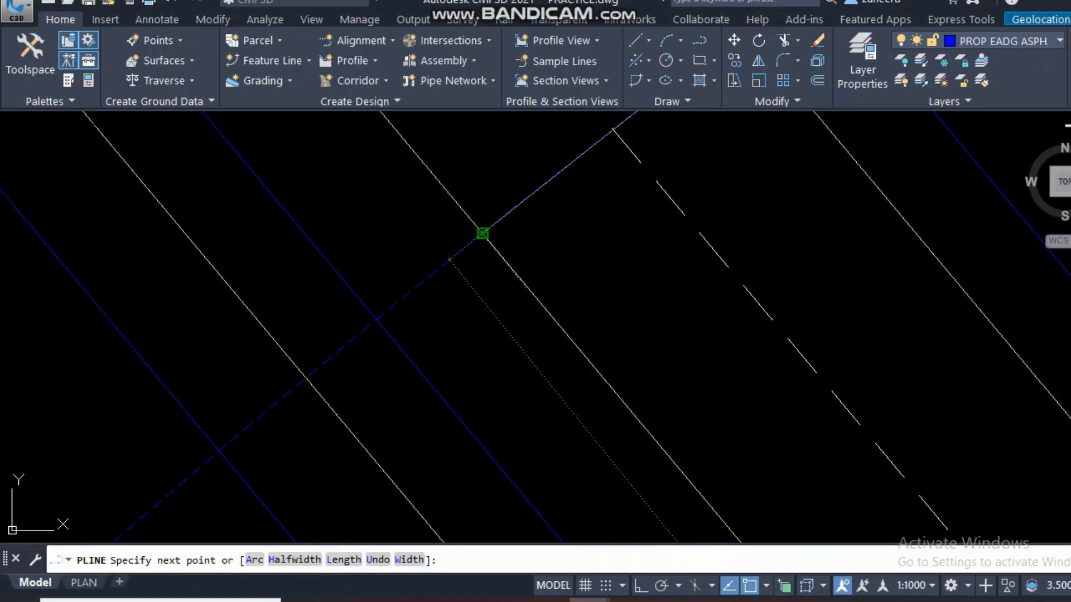
{"action": "left_click", "coordinate": [480, 234]}
{"action": "key", "text": "Return"}
Match the properties of the red loop curve onto the new taper polyline.
{"action": "scroll", "coordinate": [430, 270], "scroll_direction": "down", "scroll_amount": 3}
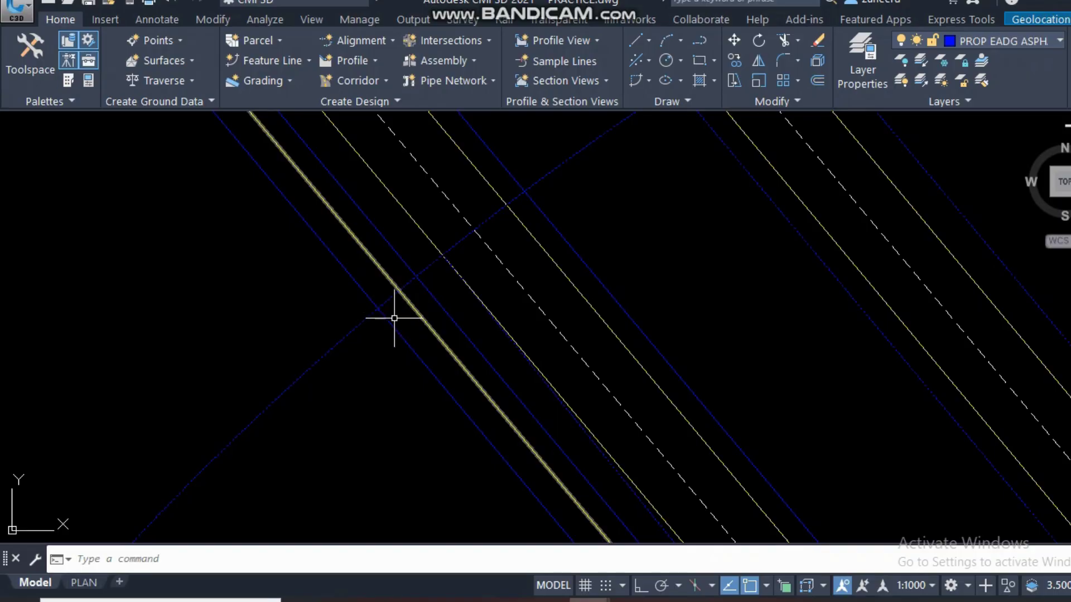
{"action": "scroll", "coordinate": [413, 319], "scroll_direction": "up", "scroll_amount": 2}
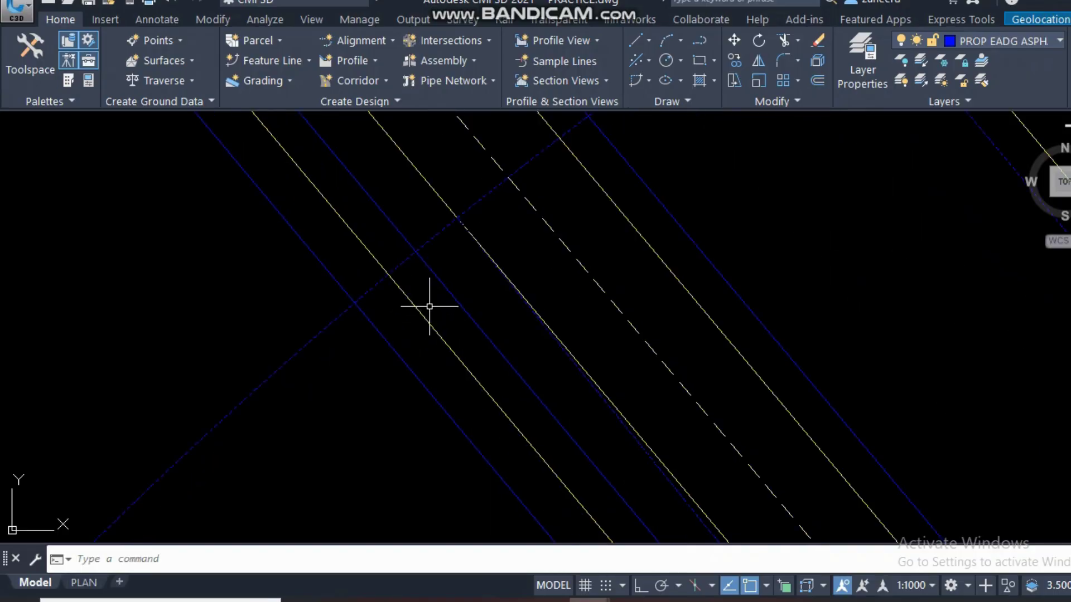
{"action": "middle_click_drag", "start_coordinate": [519, 300], "coordinate": [476, 306]}
{"action": "type", "text": "MA"}
{"action": "key", "text": "Return"}
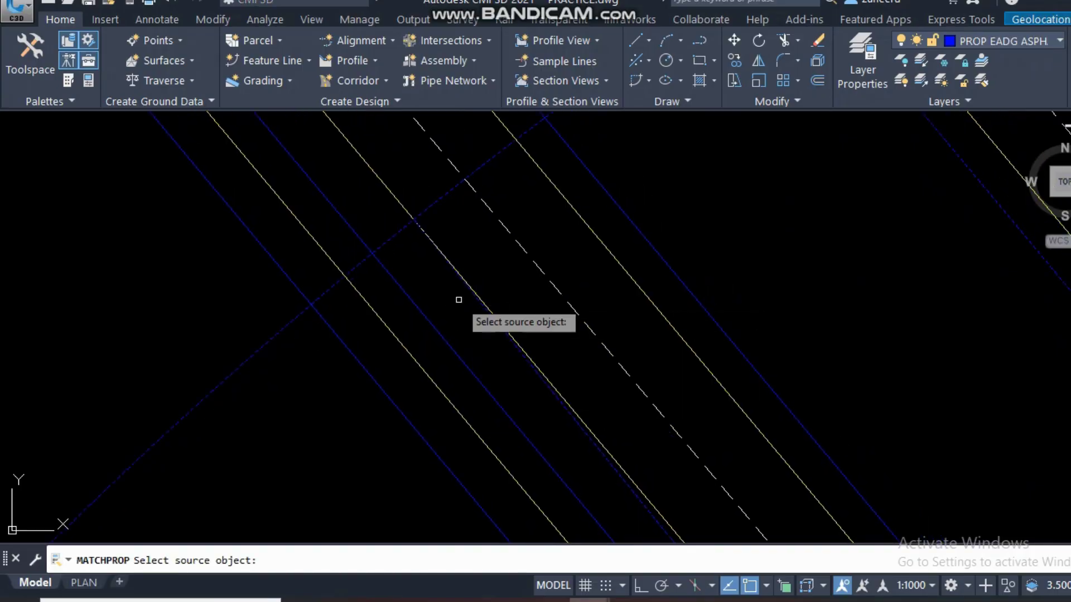
{"action": "scroll", "coordinate": [480, 263], "scroll_direction": "down", "scroll_amount": 4}
{"action": "scroll", "coordinate": [613, 446], "scroll_direction": "up", "scroll_amount": 5}
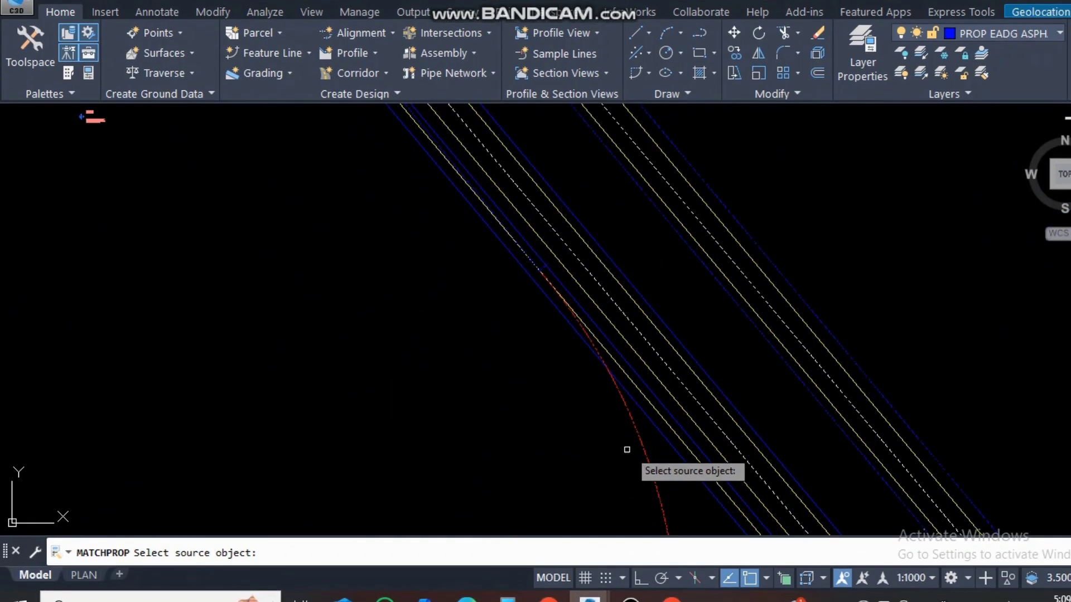
{"action": "left_click", "coordinate": [619, 414]}
{"action": "scroll", "coordinate": [525, 260], "scroll_direction": "up", "scroll_amount": 4}
{"action": "middle_click_drag", "start_coordinate": [469, 196], "coordinate": [597, 401]}
{"action": "left_click", "coordinate": [502, 237]}
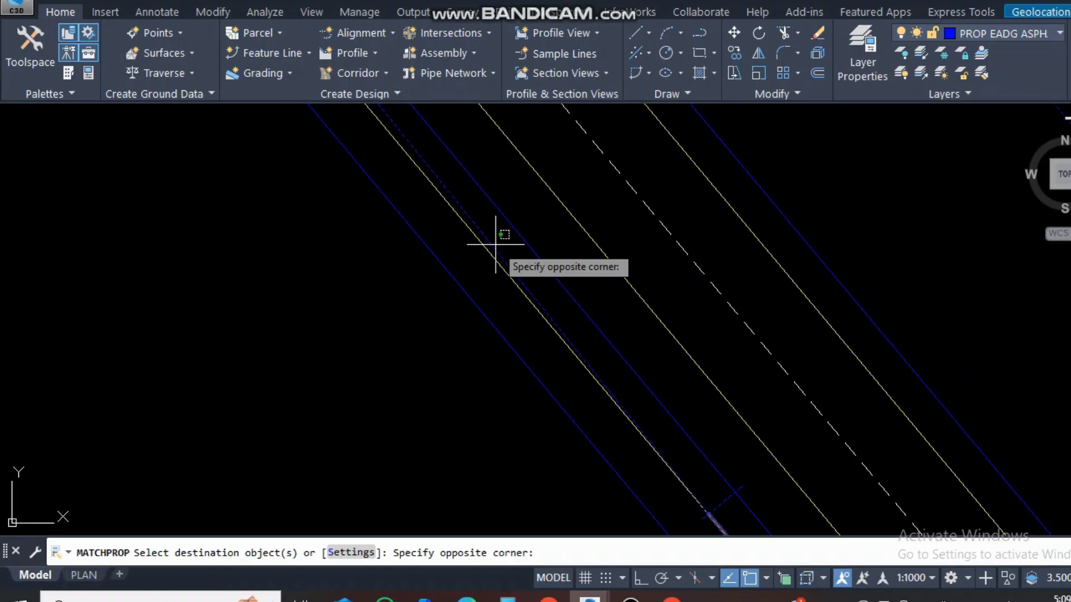
{"action": "left_click", "coordinate": [503, 239]}
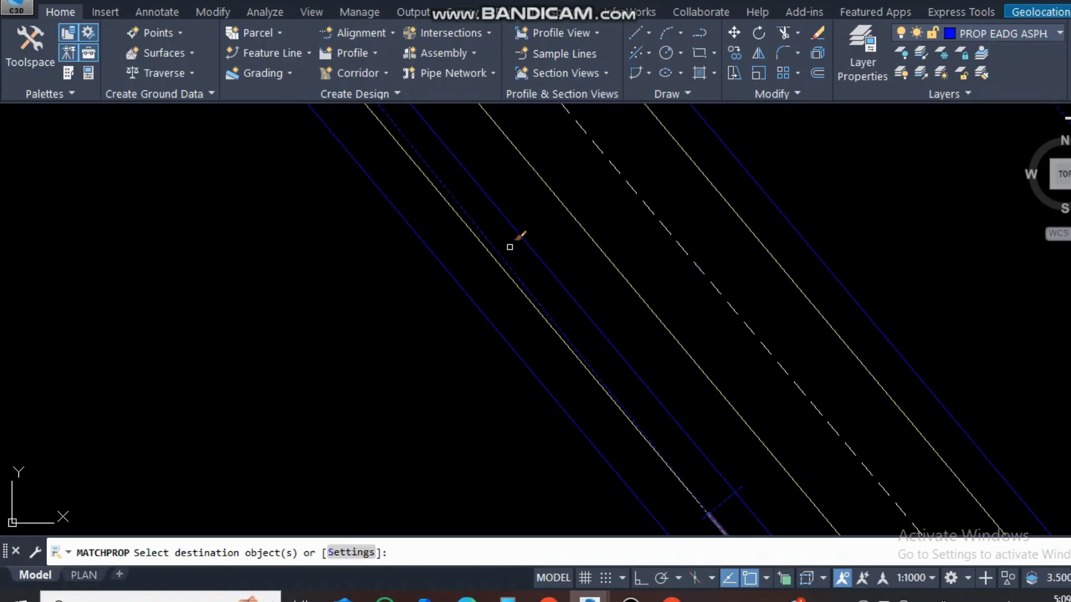
{"action": "left_click", "coordinate": [462, 208]}
{"action": "scroll", "coordinate": [457, 199], "scroll_direction": "up", "scroll_amount": 2}
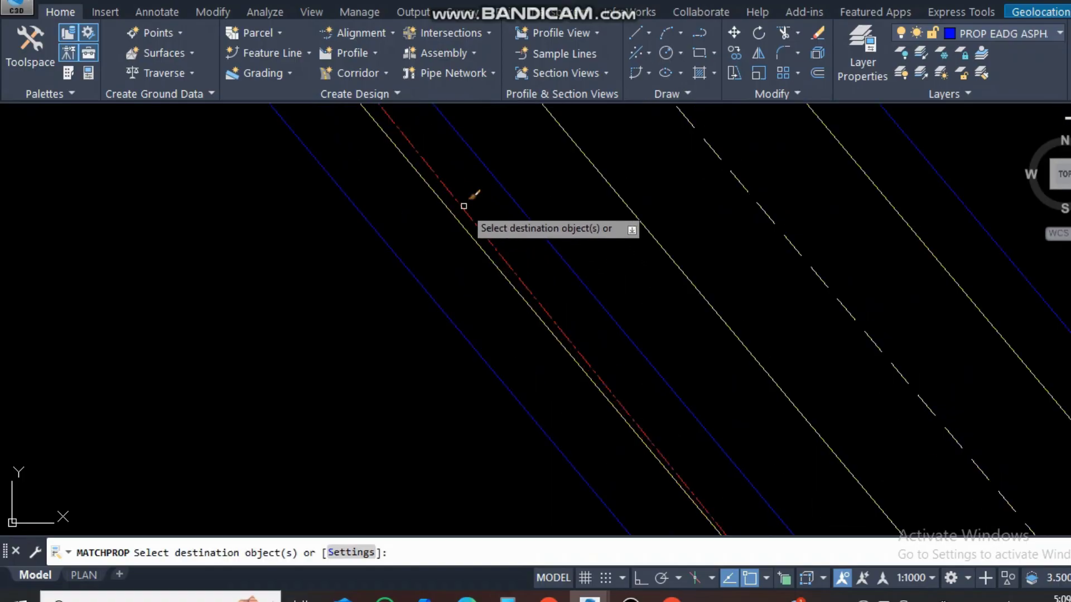
{"action": "key", "text": "Return"}
Examine the taper polyline along the highway, from its junction with the loop curve to its far end.
{"action": "scroll", "coordinate": [531, 282], "scroll_direction": "down", "scroll_amount": 5}
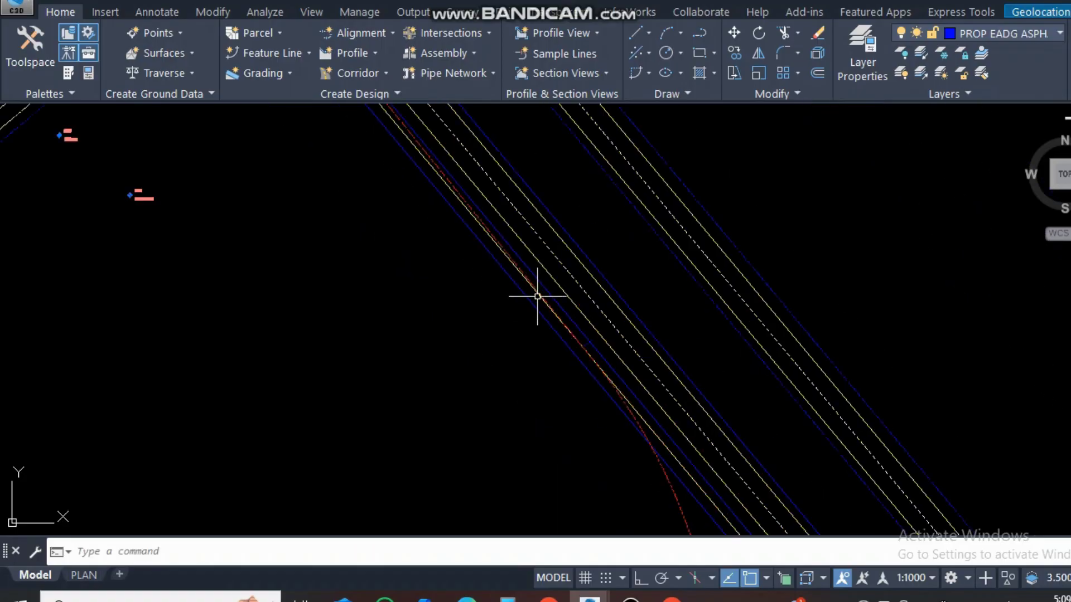
{"action": "middle_click_drag", "start_coordinate": [505, 233], "coordinate": [638, 469]}
{"action": "middle_click_drag", "start_coordinate": [501, 274], "coordinate": [582, 413]}
{"action": "middle_click_drag", "start_coordinate": [434, 236], "coordinate": [523, 387]}
{"action": "middle_click_drag", "start_coordinate": [401, 232], "coordinate": [509, 392]}
{"action": "middle_click_drag", "start_coordinate": [360, 244], "coordinate": [429, 331]}
{"action": "scroll", "coordinate": [359, 232], "scroll_direction": "up", "scroll_amount": 2}
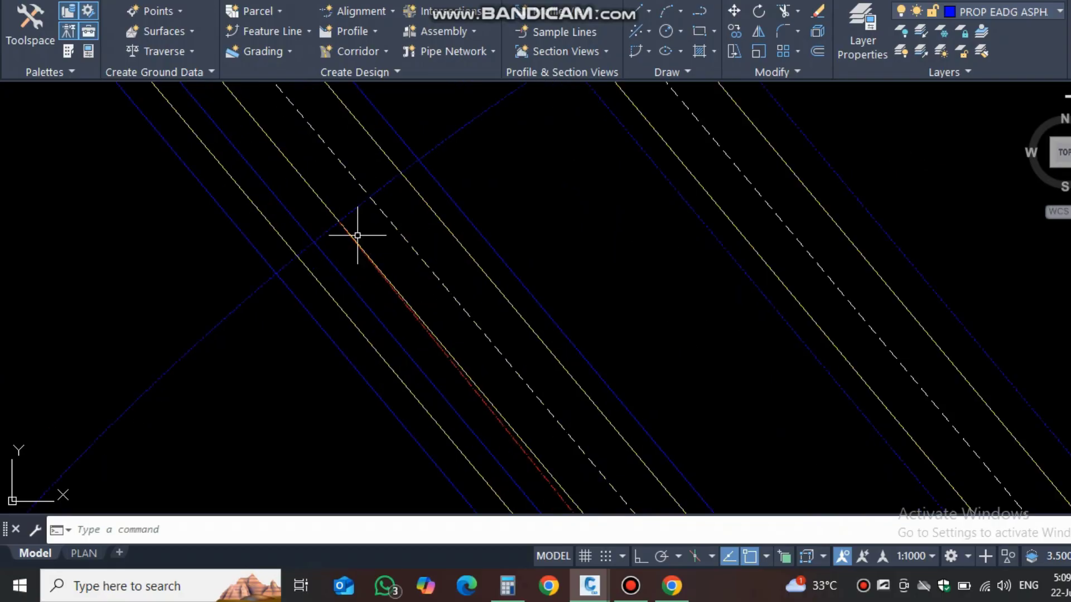
{"action": "scroll", "coordinate": [338, 226], "scroll_direction": "down", "scroll_amount": 6}
{"action": "scroll", "coordinate": [449, 291], "scroll_direction": "up", "scroll_amount": 4}
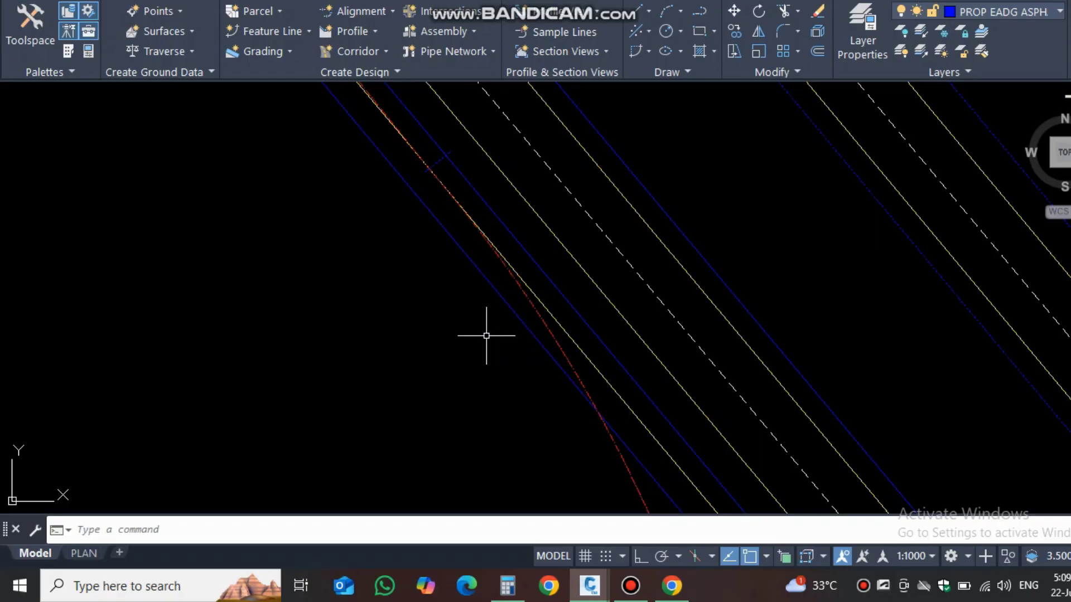
Delete the construction circle around the start of the loop line.
{"action": "scroll", "coordinate": [488, 346], "scroll_direction": "down", "scroll_amount": 5}
{"action": "left_click", "coordinate": [538, 301]}
{"action": "key", "text": "Delete"}
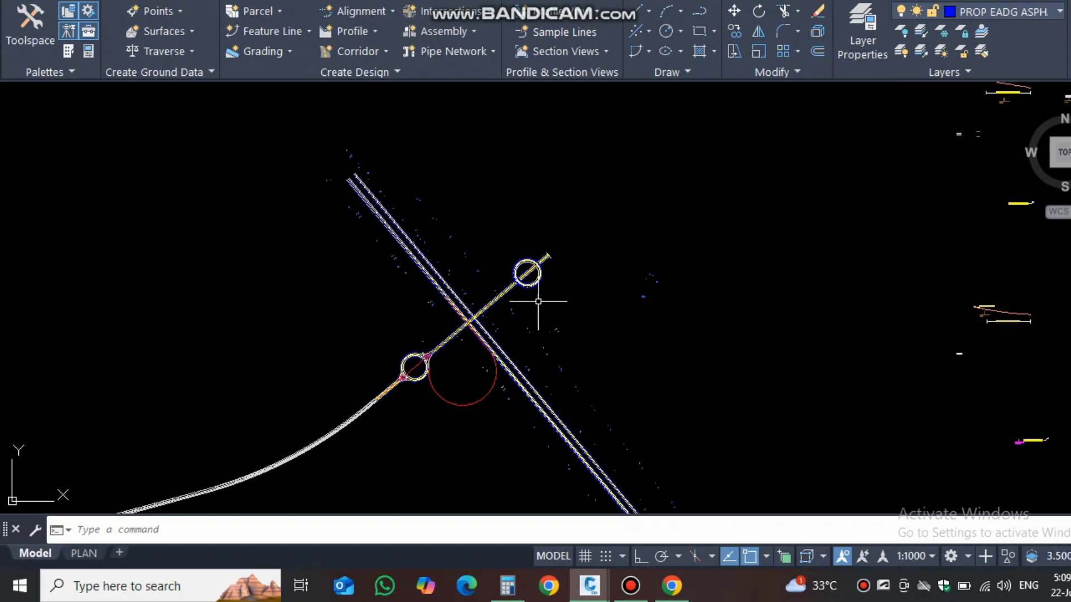
Examine the lane, shoulder and median widths in the Loop and Ramp typical cross-section.
{"action": "scroll", "coordinate": [540, 311], "scroll_direction": "down", "scroll_amount": 6}
{"action": "scroll", "coordinate": [620, 286], "scroll_direction": "up", "scroll_amount": 5}
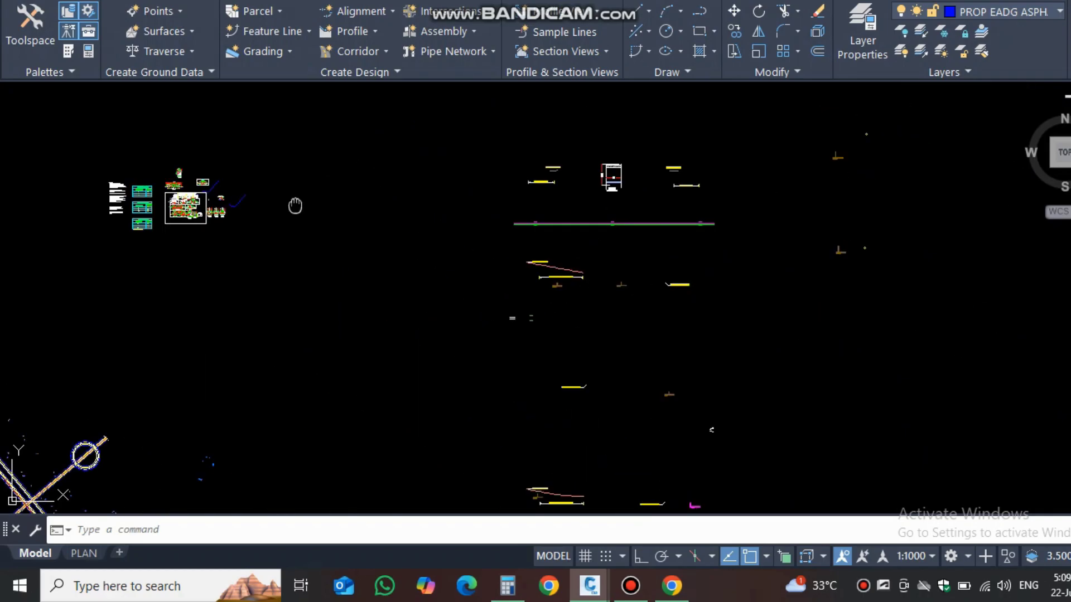
{"action": "middle_click_drag", "start_coordinate": [295, 206], "coordinate": [686, 309]}
{"action": "scroll", "coordinate": [566, 307], "scroll_direction": "up", "scroll_amount": 5}
{"action": "scroll", "coordinate": [692, 362], "scroll_direction": "up", "scroll_amount": 8}
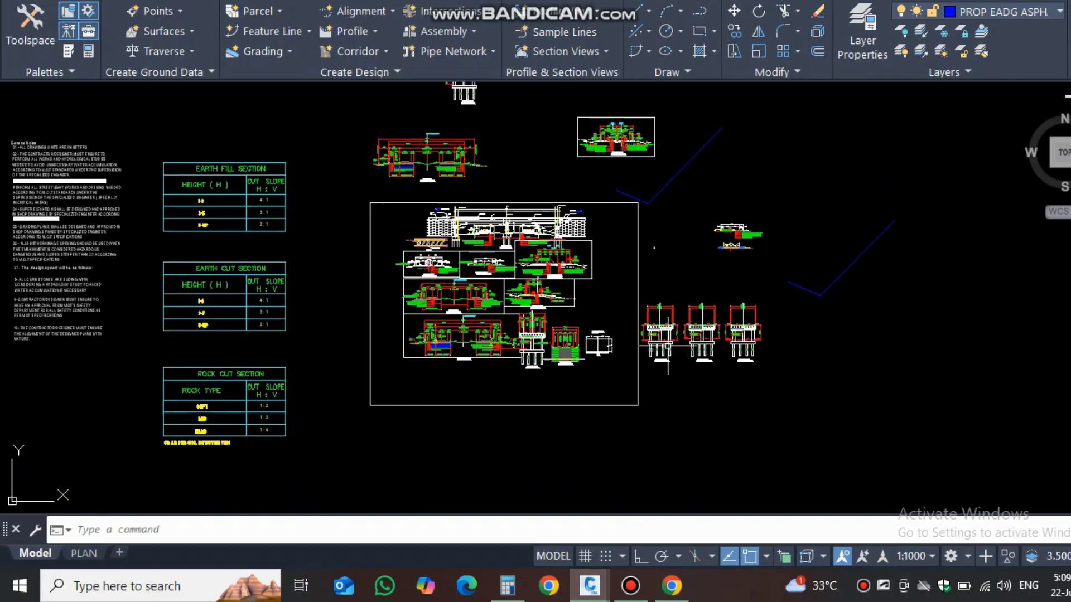
{"action": "scroll", "coordinate": [474, 258], "scroll_direction": "up", "scroll_amount": 4}
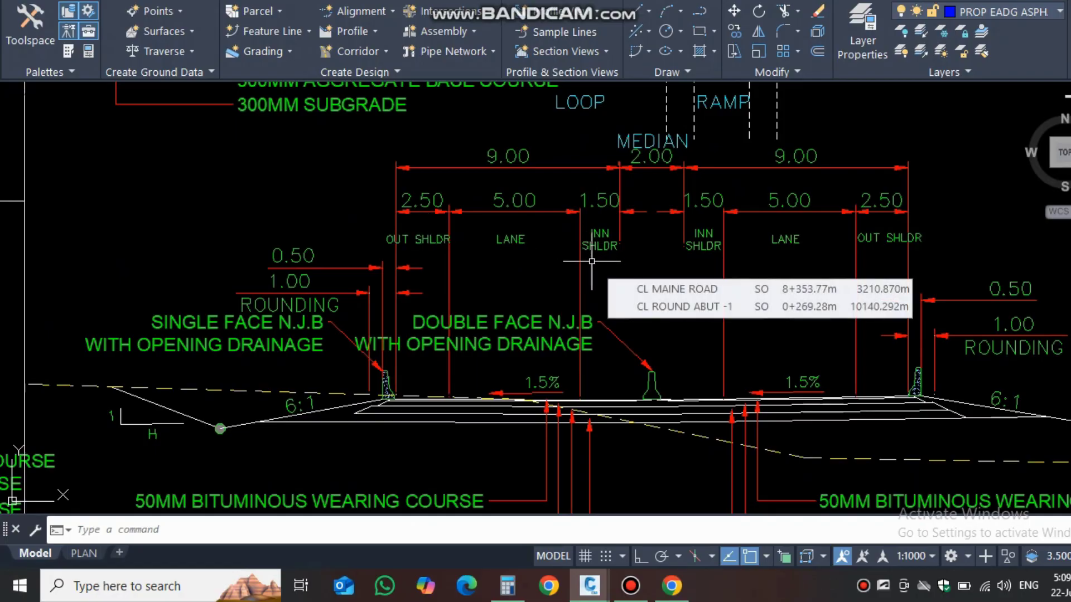
{"action": "middle_click_drag", "start_coordinate": [566, 156], "coordinate": [566, 214]}
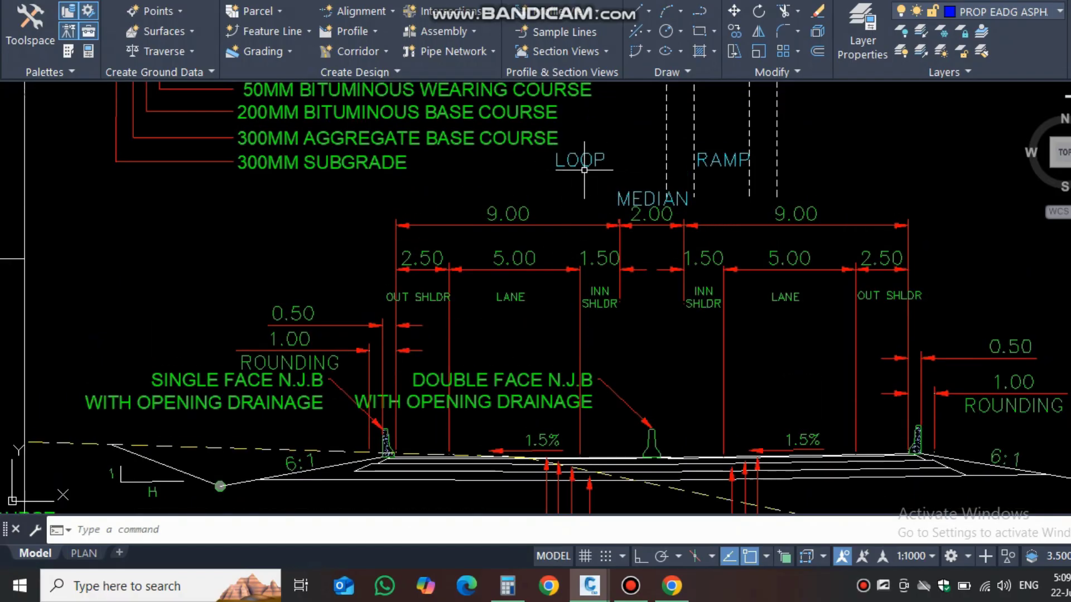
Offset the red taper polyline toward the outer side of the highway.
{"action": "scroll", "coordinate": [601, 186], "scroll_direction": "down", "scroll_amount": 10}
{"action": "scroll", "coordinate": [500, 428], "scroll_direction": "up", "scroll_amount": 10}
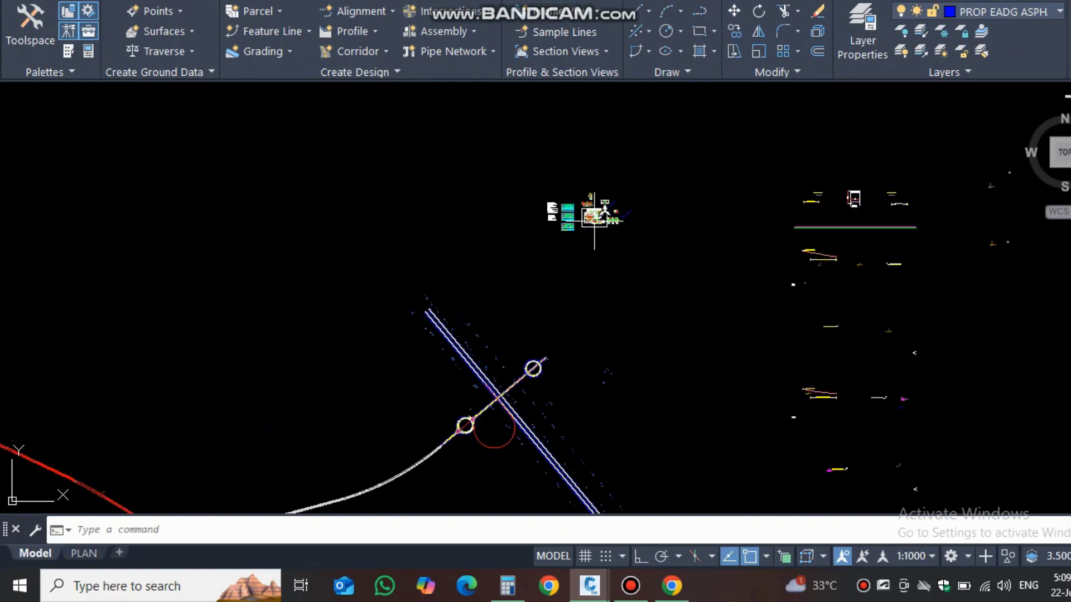
{"action": "scroll", "coordinate": [500, 428], "scroll_direction": "up", "scroll_amount": 10}
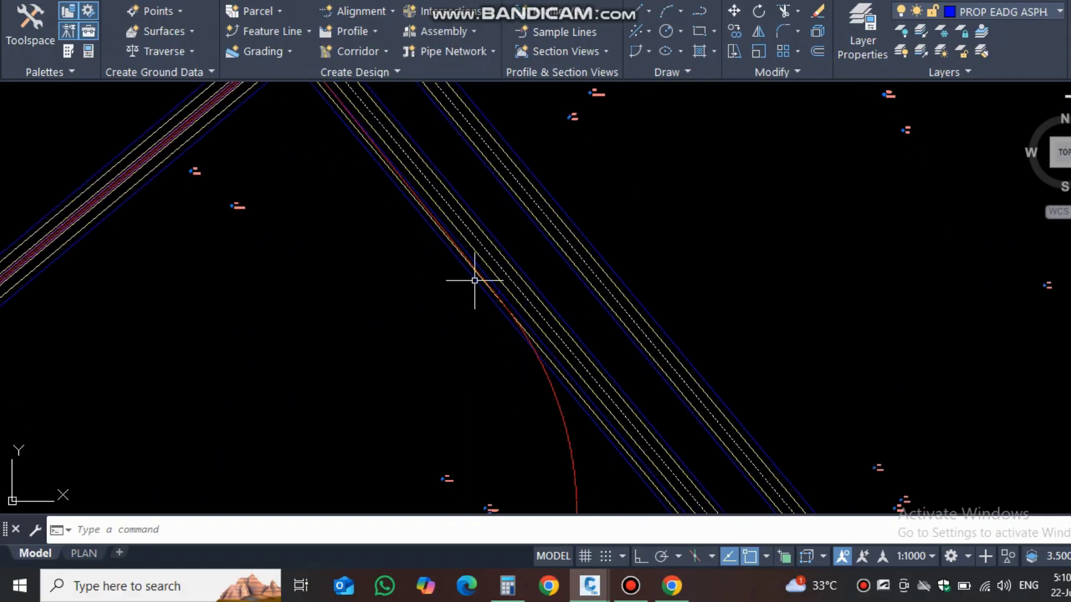
{"action": "type", "text": "o"}
{"action": "key", "text": "Return"}
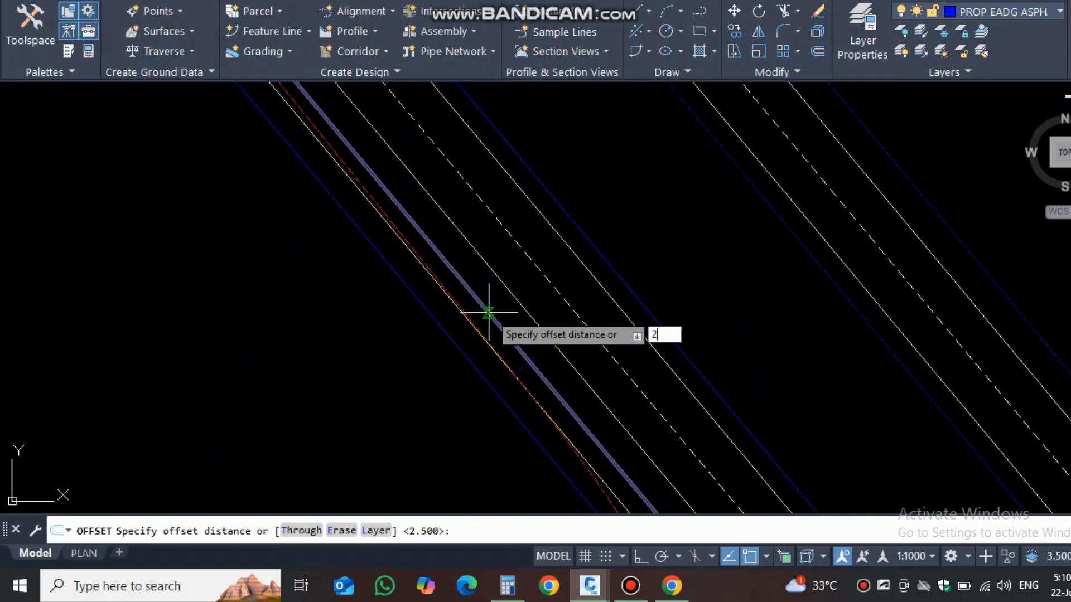
{"action": "key", "text": "Return"}
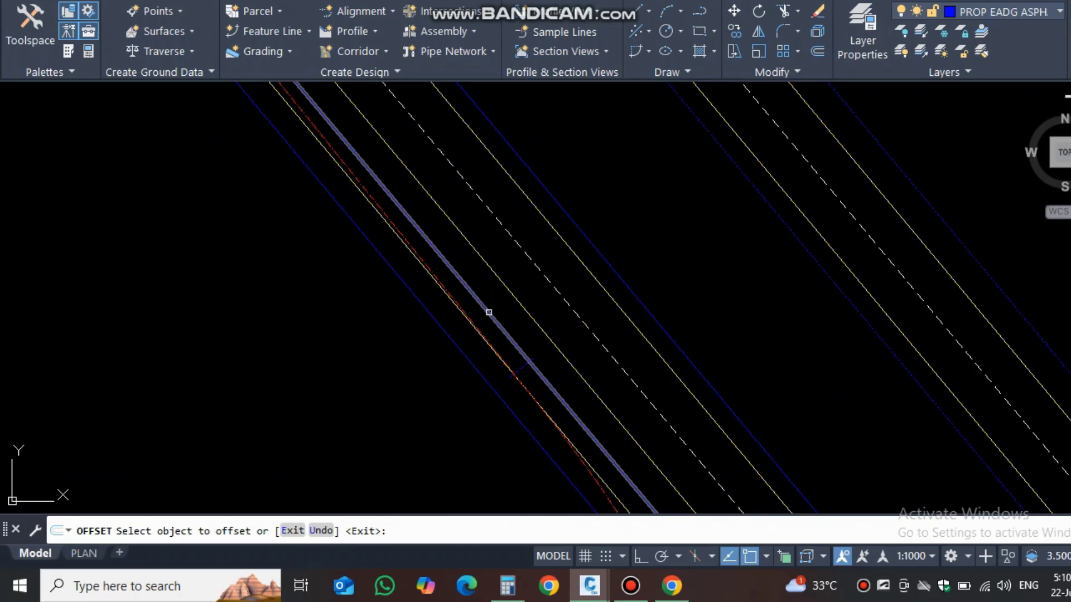
{"action": "scroll", "coordinate": [432, 262], "scroll_direction": "up", "scroll_amount": 3}
{"action": "left_click", "coordinate": [429, 248]}
{"action": "left_click", "coordinate": [338, 313]}
{"action": "scroll", "coordinate": [375, 268], "scroll_direction": "down", "scroll_amount": 4}
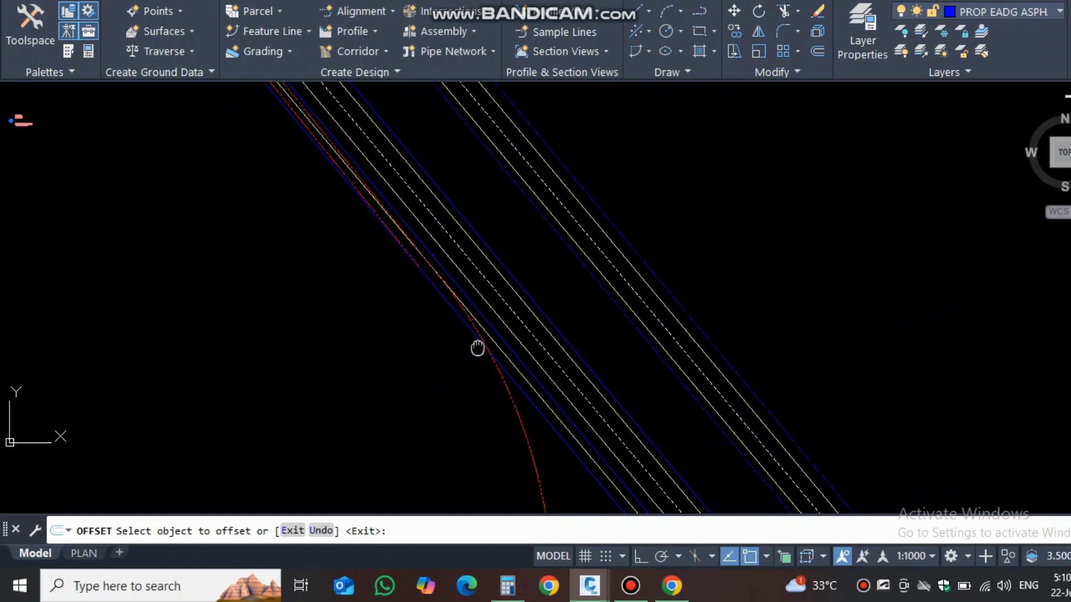
Offset the red loop curve toward its outer side, adjoining the offset taper line.
{"action": "left_click", "coordinate": [516, 321]}
{"action": "left_click", "coordinate": [428, 313]}
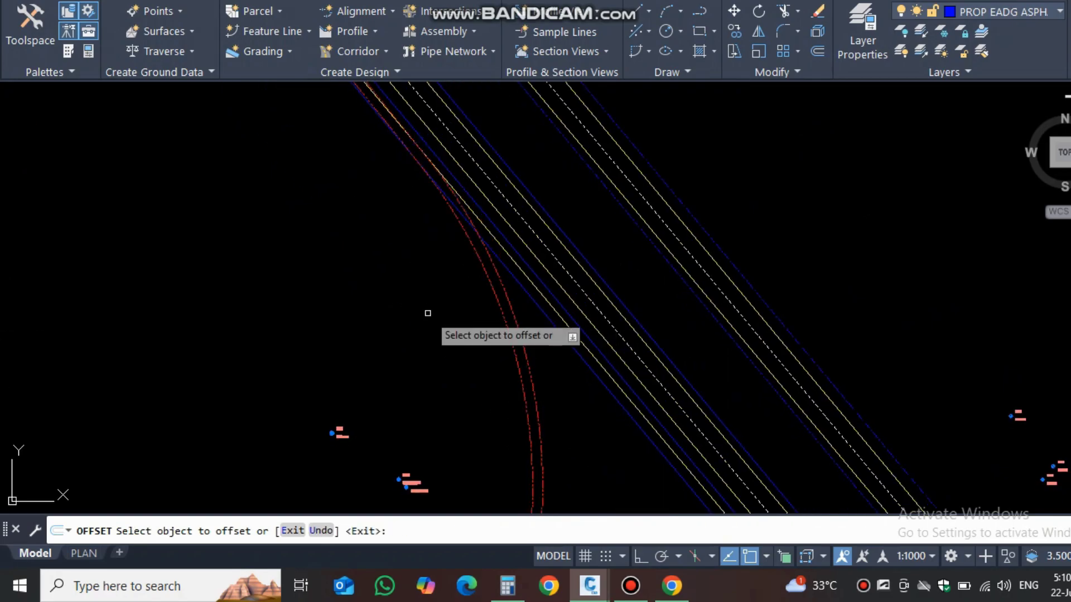
{"action": "key", "text": "Return"}
Match the properties of both red offset lines, along the taper and the loop curve, to the blue highway edge line.
{"action": "middle_click_drag", "start_coordinate": [424, 243], "coordinate": [474, 387]}
{"action": "scroll", "coordinate": [485, 372], "scroll_direction": "up", "scroll_amount": 4}
{"action": "type", "text": "ma"}
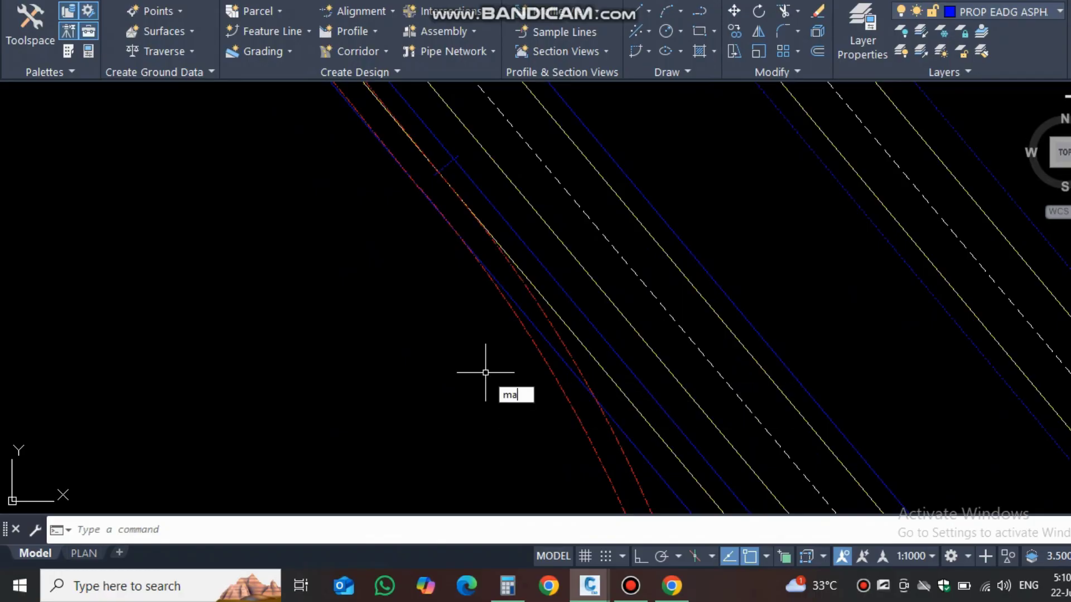
{"action": "key", "text": "Return"}
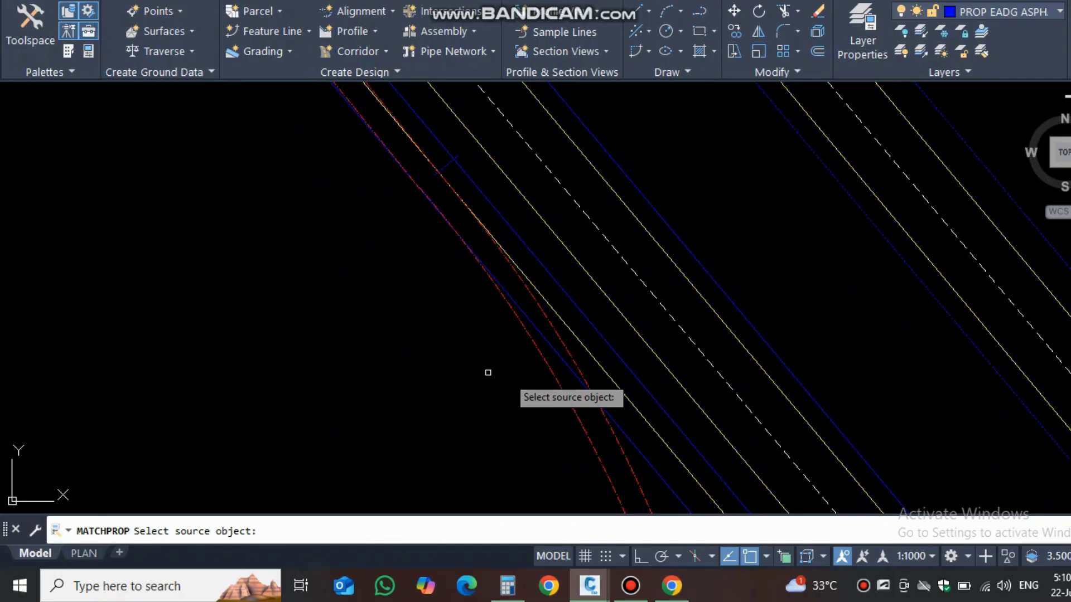
{"action": "left_click", "coordinate": [637, 380]}
{"action": "middle_click_drag", "start_coordinate": [567, 407], "coordinate": [474, 415]}
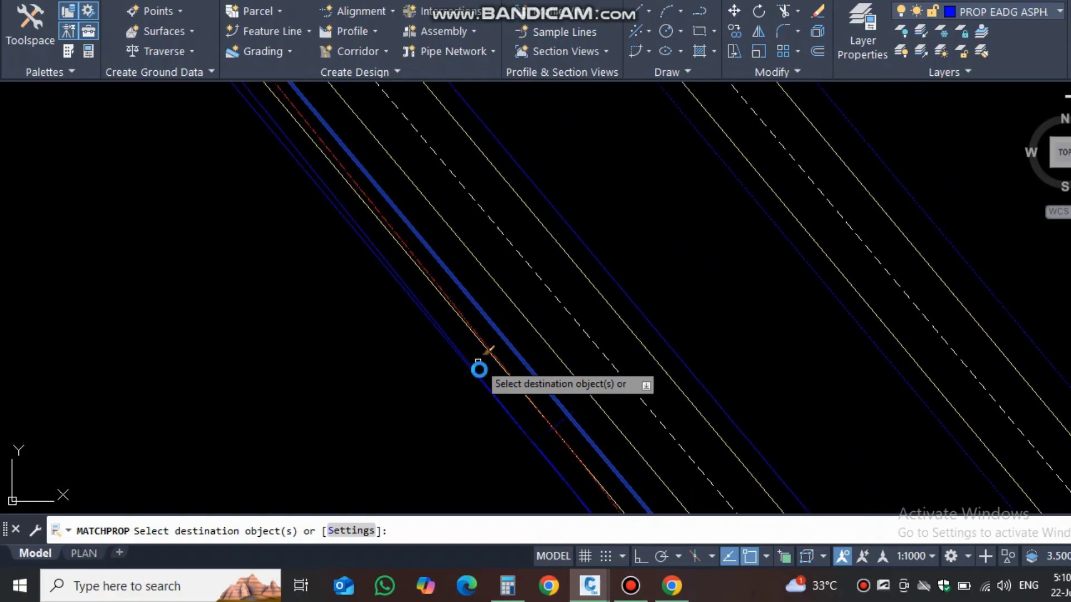
{"action": "scroll", "coordinate": [480, 373], "scroll_direction": "down", "scroll_amount": 5}
{"action": "middle_click_drag", "start_coordinate": [286, 191], "coordinate": [426, 398]}
{"action": "middle_click_drag", "start_coordinate": [334, 252], "coordinate": [454, 438]}
{"action": "mouse_move", "coordinate": [340, 283]}
{"action": "middle_mouse_down"}
{"action": "mouse_move", "coordinate": [479, 469]}
{"action": "mouse_move", "coordinate": [471, 432]}
{"action": "middle_mouse_up"}
{"action": "scroll", "coordinate": [473, 410], "scroll_direction": "down", "scroll_amount": 2}
{"action": "scroll", "coordinate": [469, 364], "scroll_direction": "down", "scroll_amount": 6}
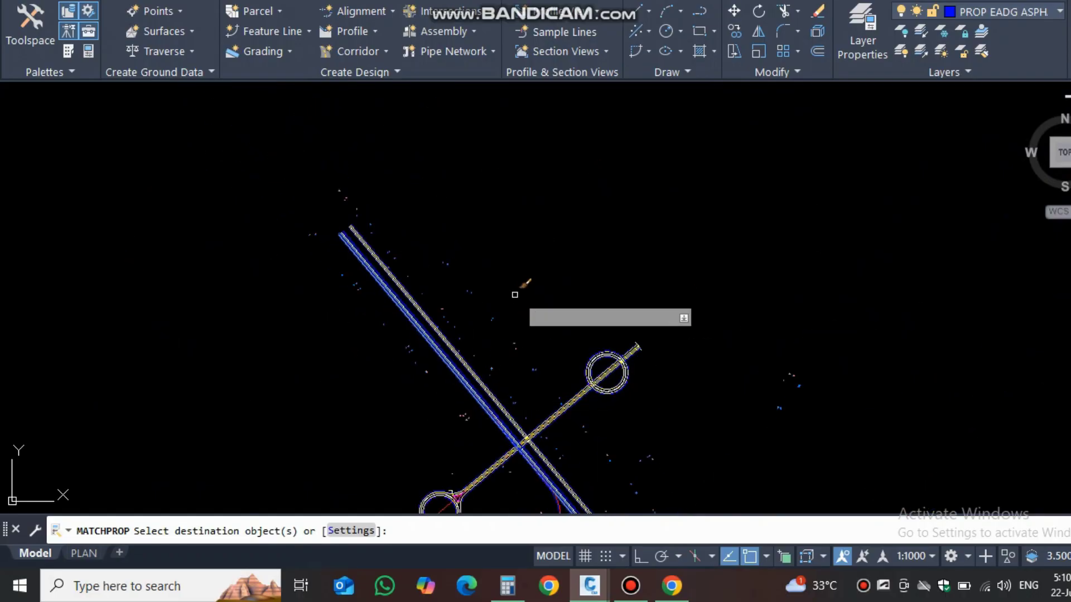
{"action": "key", "text": "Escape"}
Stretch the far end of the blue offset taper line onto the adjacent blue highway edge line.
{"action": "scroll", "coordinate": [547, 450], "scroll_direction": "up", "scroll_amount": 2}
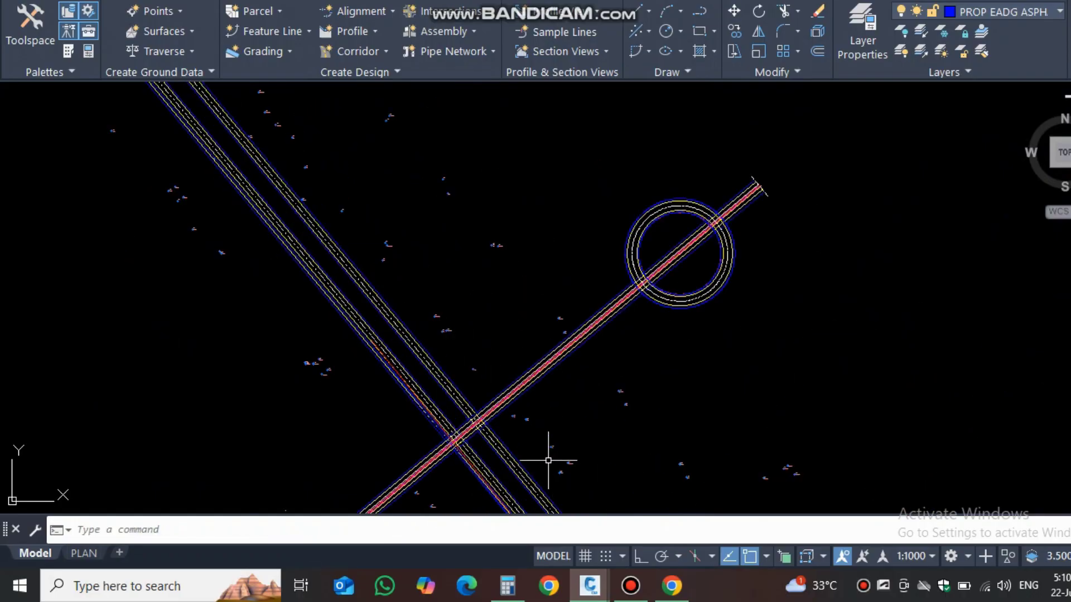
{"action": "scroll", "coordinate": [360, 272], "scroll_direction": "up", "scroll_amount": 5}
{"action": "middle_click_drag", "start_coordinate": [326, 316], "coordinate": [320, 162]}
{"action": "scroll", "coordinate": [320, 161], "scroll_direction": "down", "scroll_amount": 6}
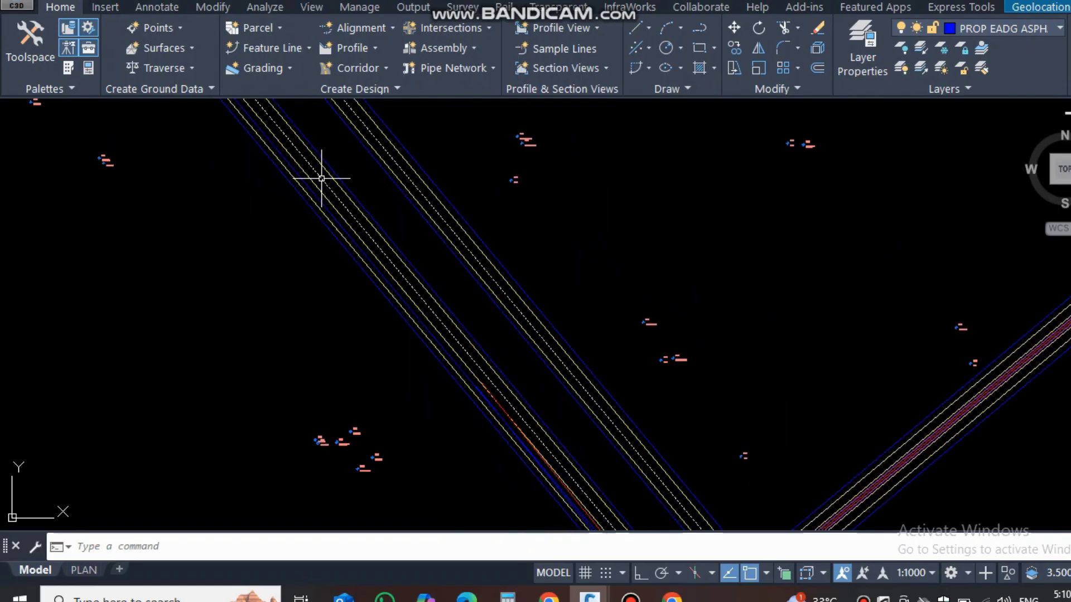
{"action": "mouse_move", "coordinate": [439, 359]}
{"action": "middle_mouse_down"}
{"action": "mouse_move", "coordinate": [377, 208]}
{"action": "mouse_move", "coordinate": [555, 464]}
{"action": "middle_mouse_up"}
{"action": "scroll", "coordinate": [400, 193], "scroll_direction": "up", "scroll_amount": 8}
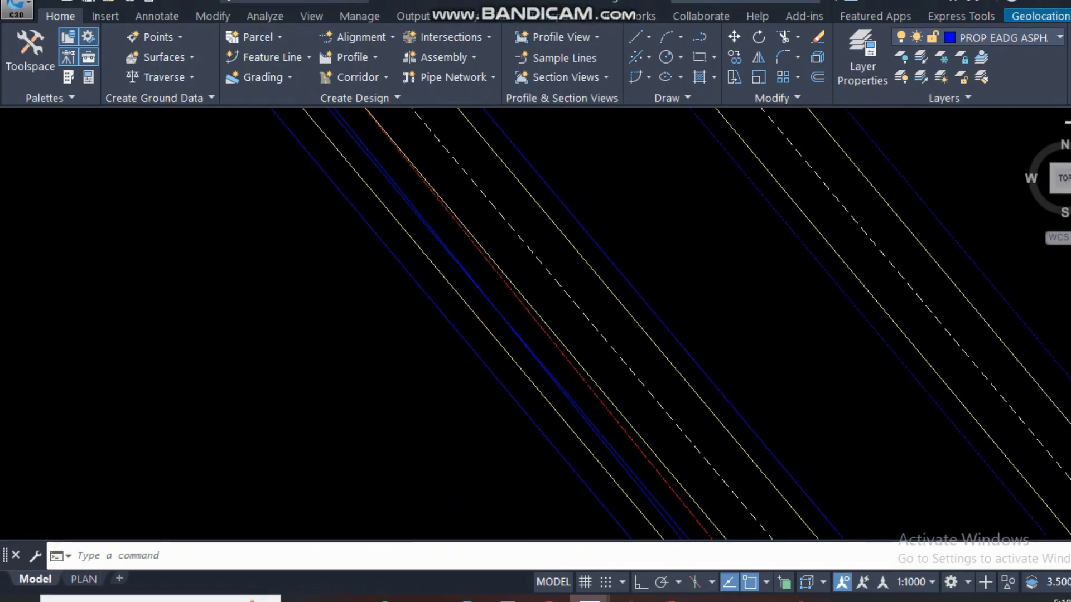
{"action": "middle_click_drag", "start_coordinate": [416, 234], "coordinate": [509, 406]}
{"action": "scroll", "coordinate": [472, 319], "scroll_direction": "up", "scroll_amount": 2}
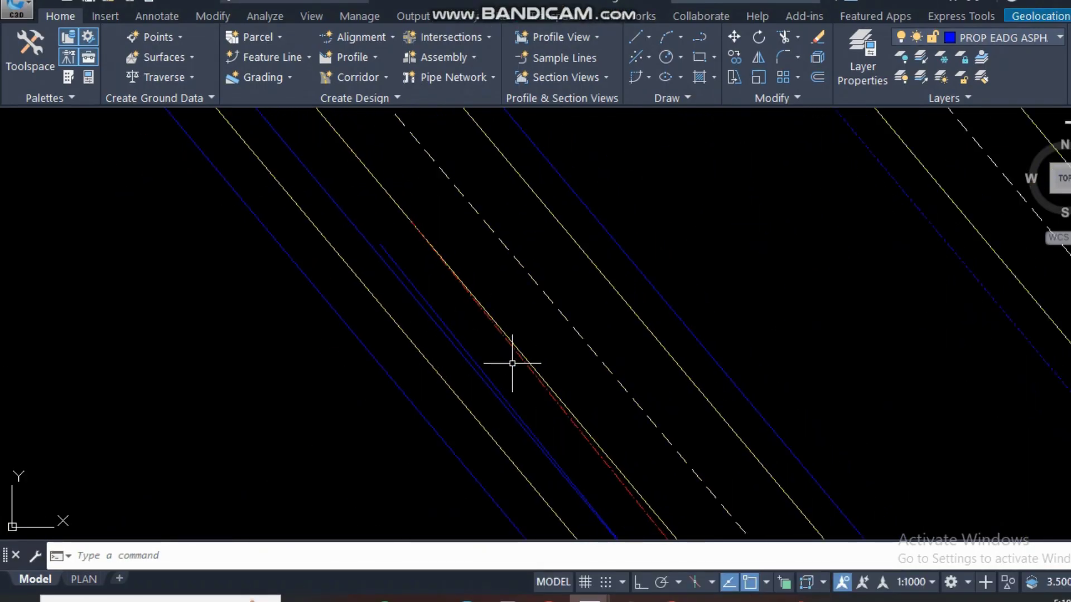
{"action": "scroll", "coordinate": [391, 234], "scroll_direction": "up", "scroll_amount": 2}
{"action": "scroll", "coordinate": [444, 217], "scroll_direction": "up", "scroll_amount": 2}
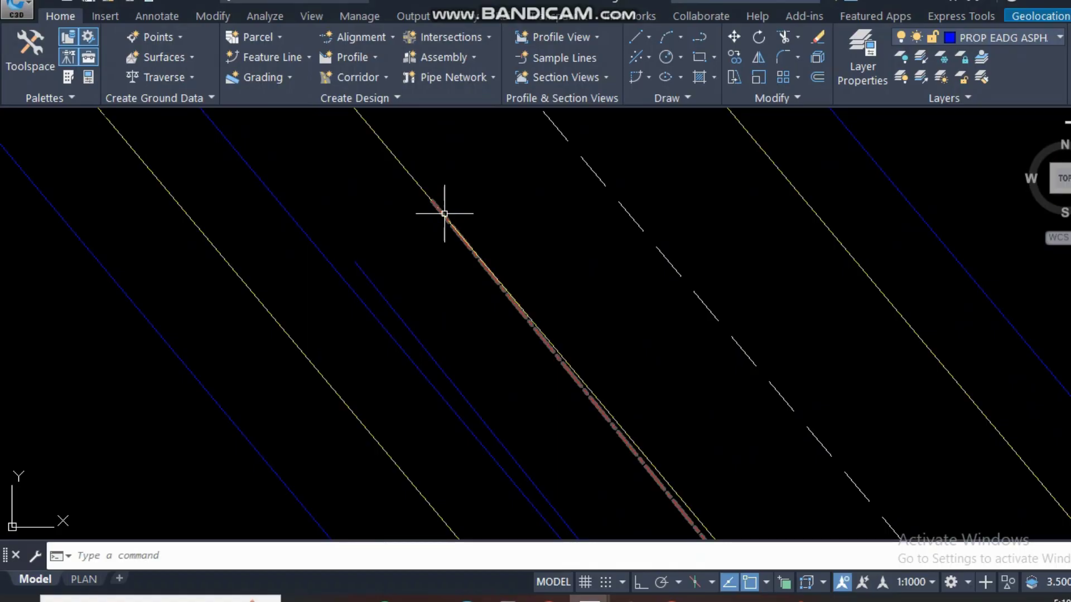
{"action": "left_click", "coordinate": [355, 262]}
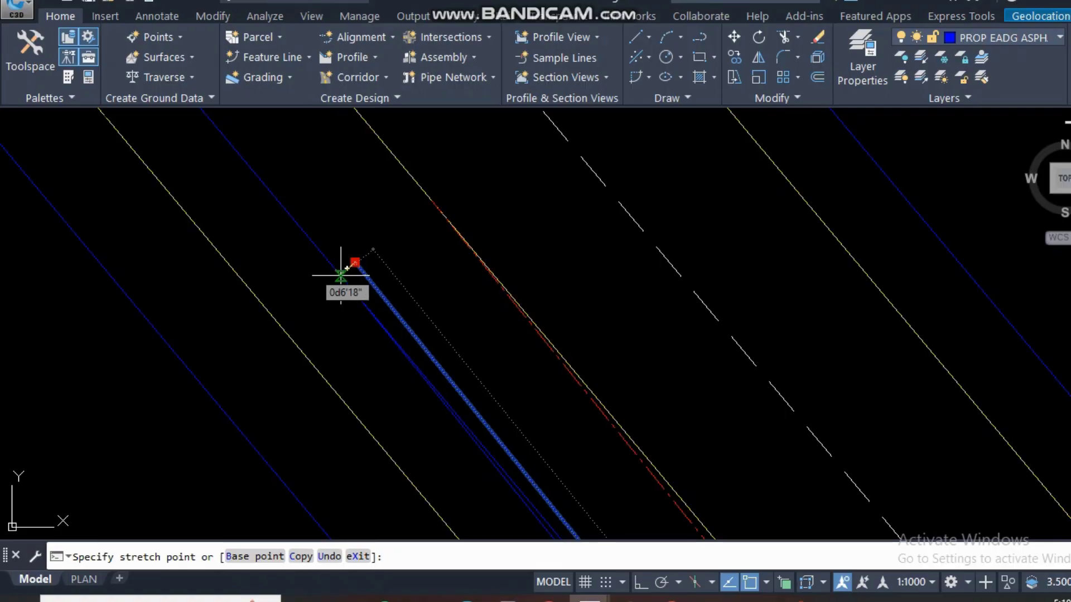
{"action": "type", "text": "to"}
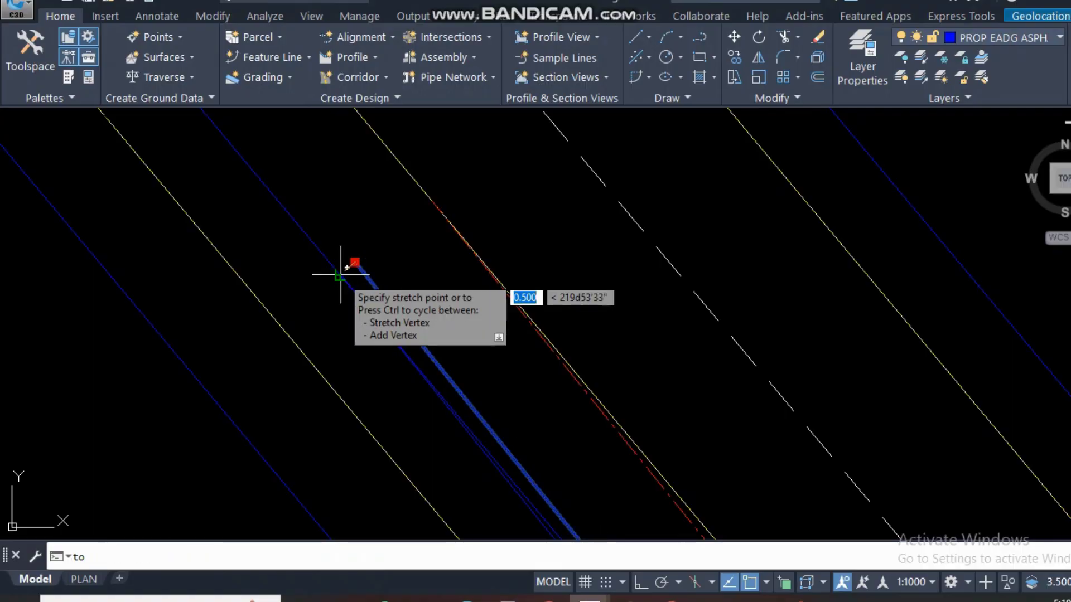
{"action": "left_click", "coordinate": [340, 274]}
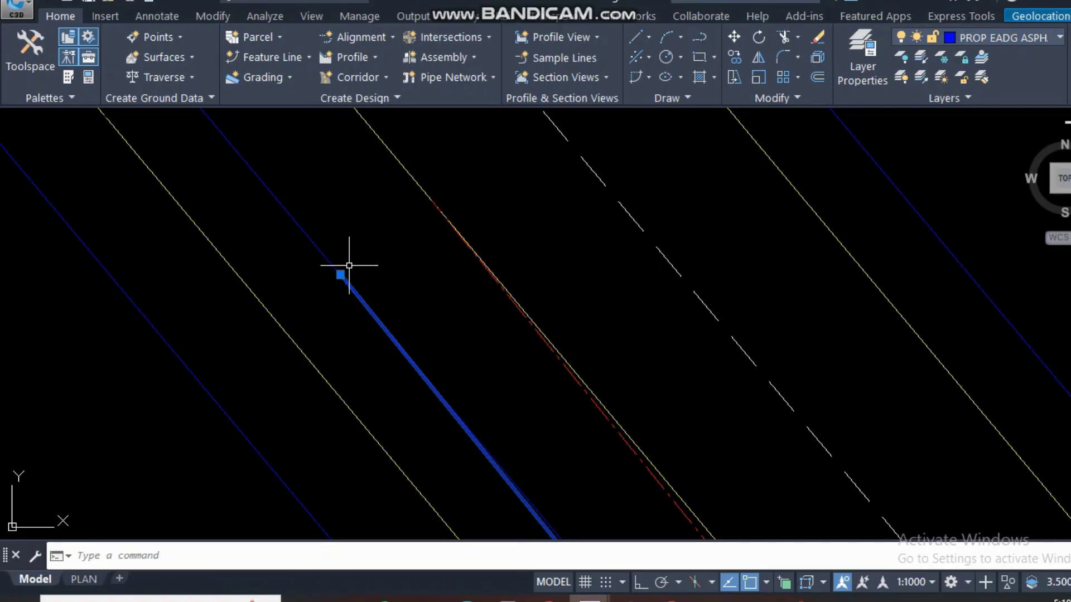
{"action": "scroll", "coordinate": [336, 248], "scroll_direction": "down", "scroll_amount": 2}
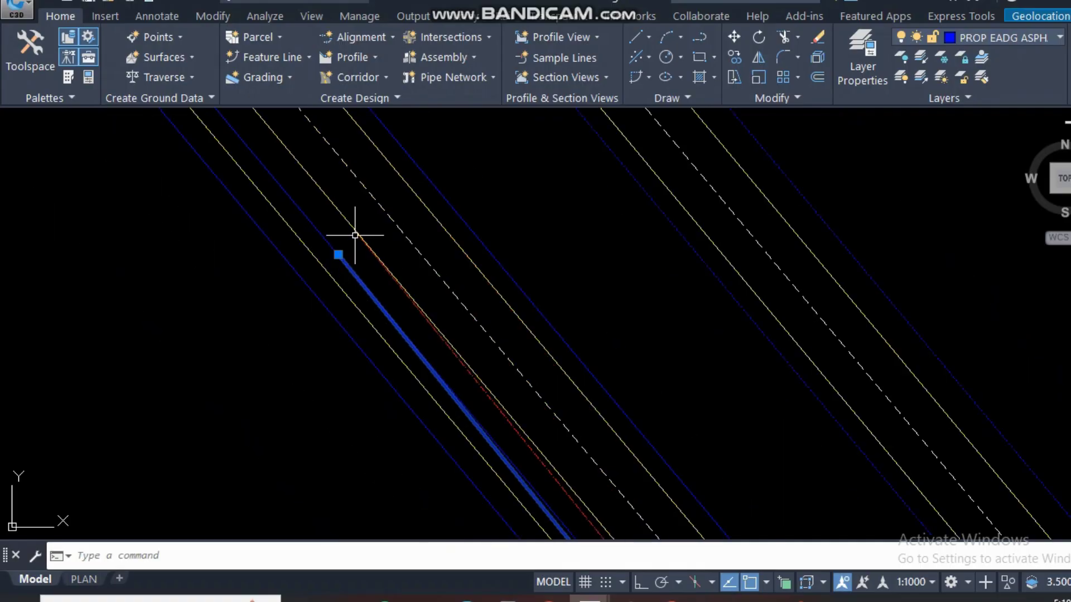
{"action": "scroll", "coordinate": [355, 235], "scroll_direction": "down", "scroll_amount": 4}
{"action": "mouse_move", "coordinate": [473, 403]}
{"action": "middle_mouse_down"}
{"action": "mouse_move", "coordinate": [345, 181]}
{"action": "mouse_move", "coordinate": [391, 222]}
{"action": "middle_mouse_up"}
{"action": "scroll", "coordinate": [501, 372], "scroll_direction": "up", "scroll_amount": 6}
{"action": "scroll", "coordinate": [519, 268], "scroll_direction": "up", "scroll_amount": 2}
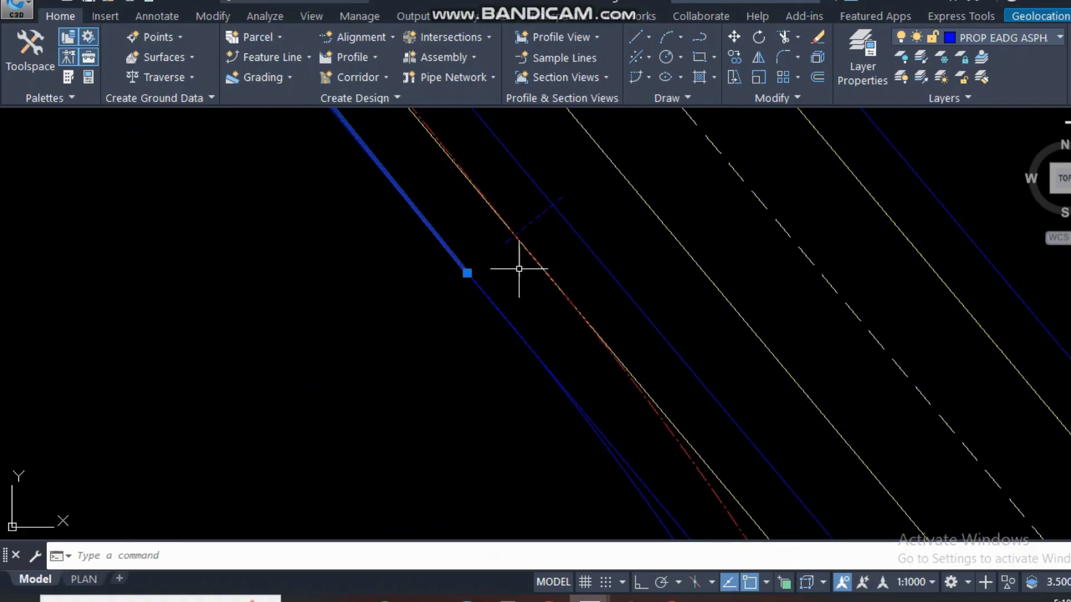
{"action": "key", "text": "Escape"}
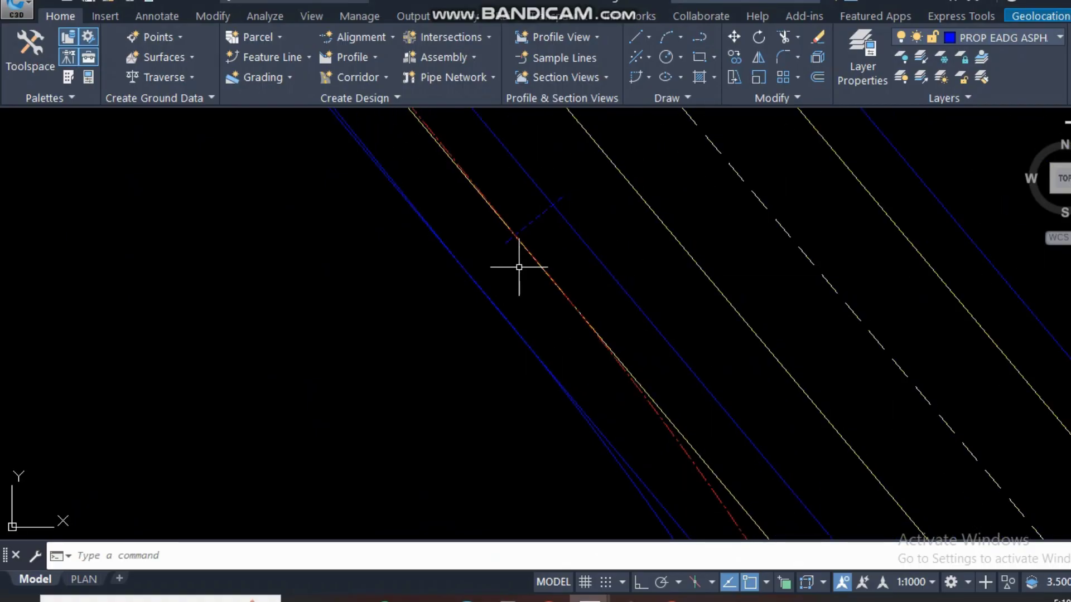
Trim the yellow highway line nearest the taper away around the red loop curve and along the deceleration lane.
{"action": "scroll", "coordinate": [541, 280], "scroll_direction": "down", "scroll_amount": 3}
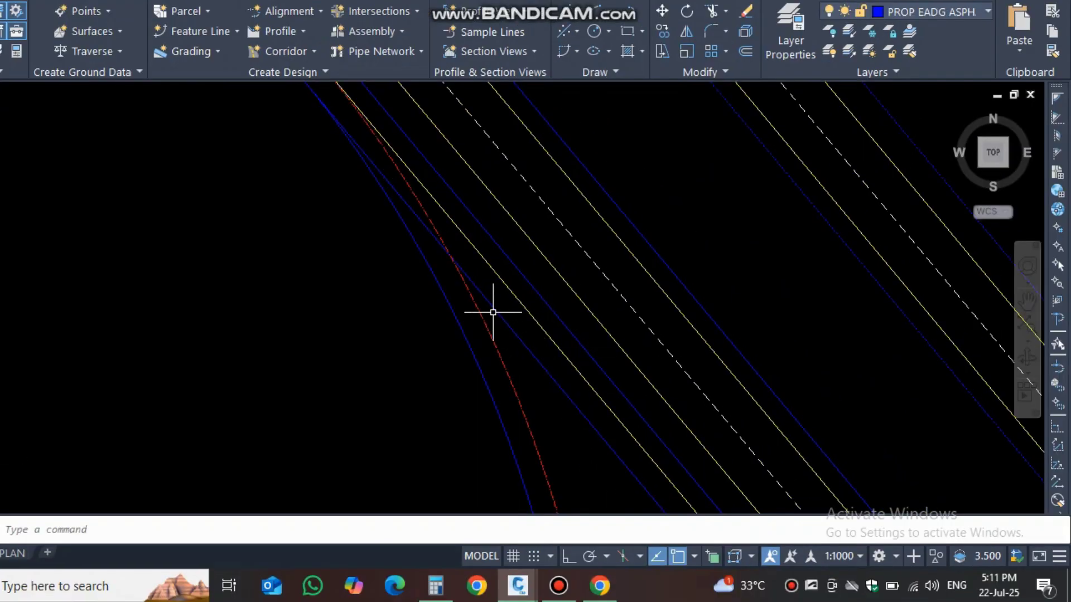
{"action": "middle_click_drag", "start_coordinate": [471, 284], "coordinate": [594, 443]}
{"action": "middle_click_drag", "start_coordinate": [460, 264], "coordinate": [488, 319]}
{"action": "left_click", "coordinate": [546, 380]}
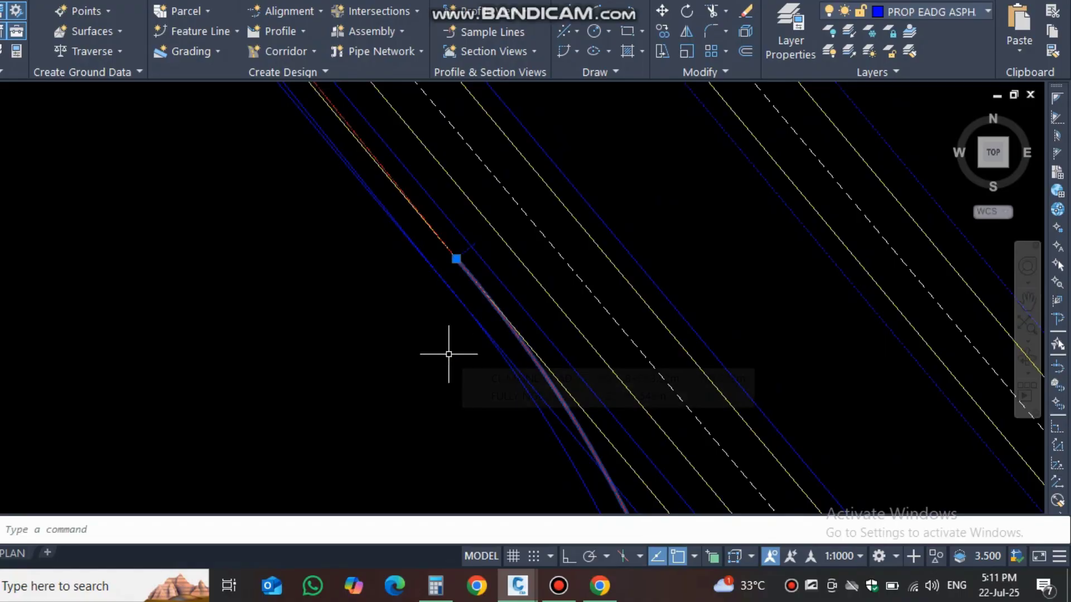
{"action": "type", "text": "tr"}
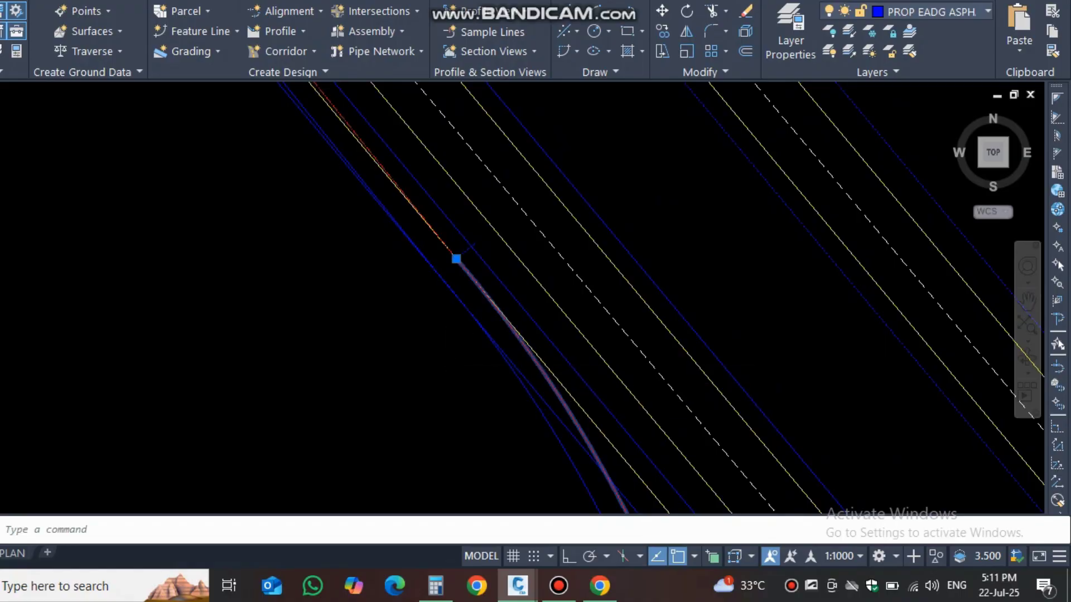
{"action": "key", "text": "Return"}
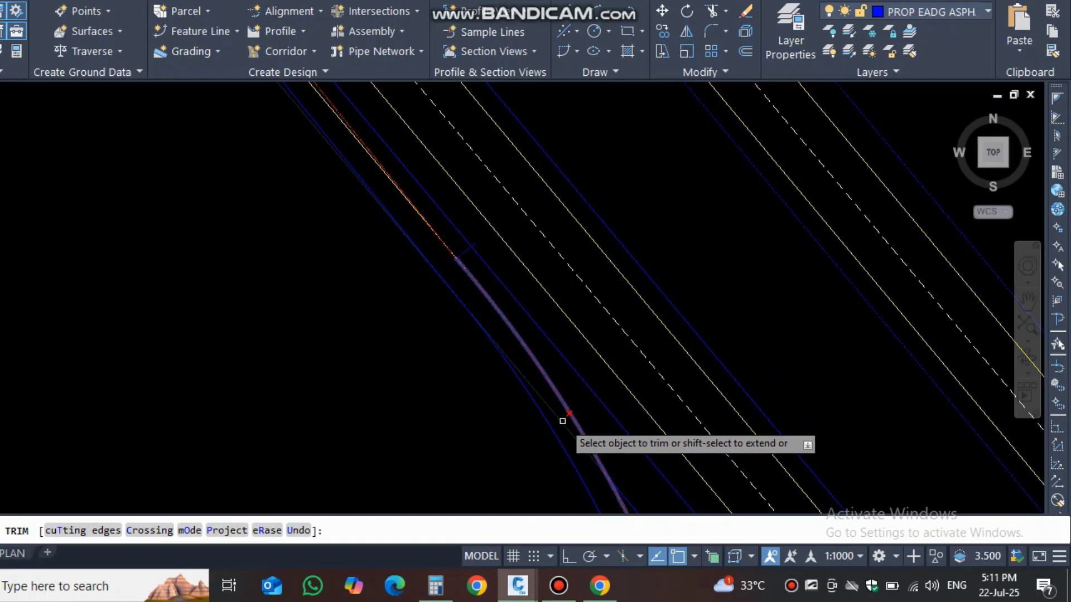
{"action": "scroll", "coordinate": [344, 229], "scroll_direction": "up", "scroll_amount": 3}
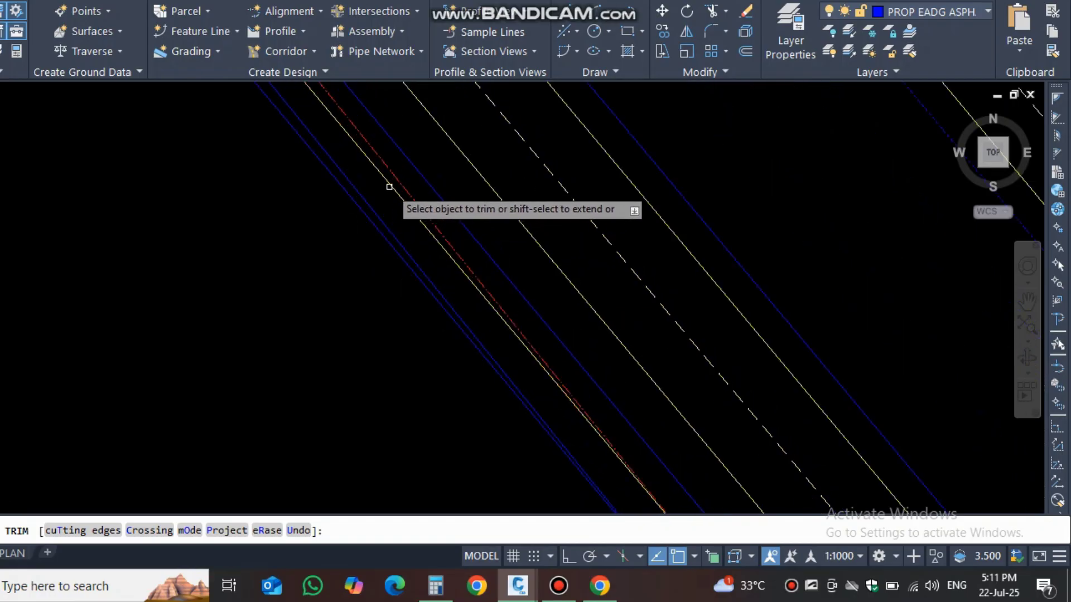
{"action": "scroll", "coordinate": [383, 259], "scroll_direction": "down", "scroll_amount": 3}
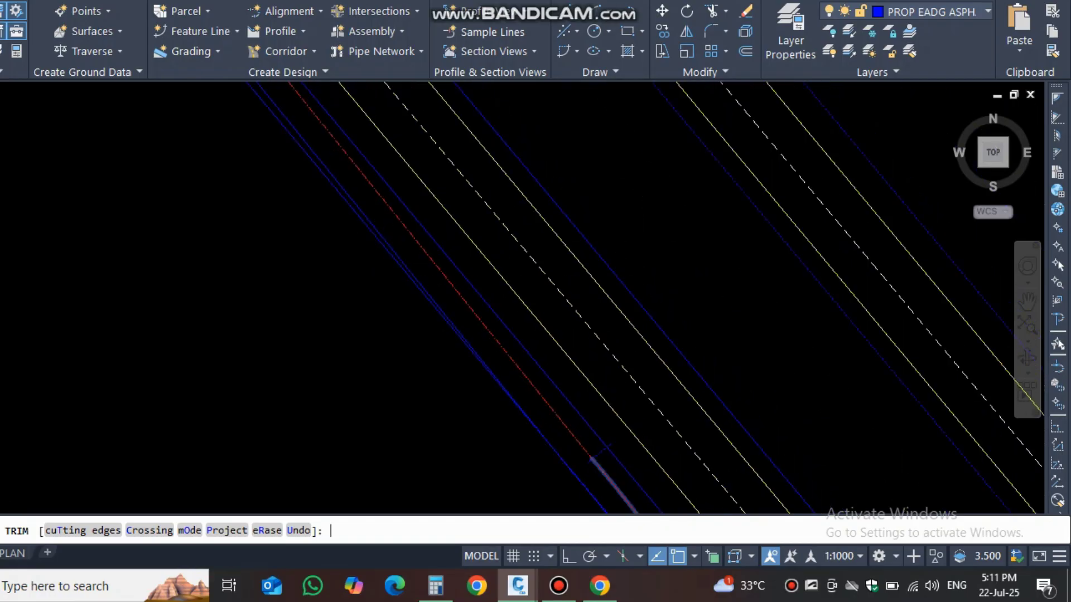
{"action": "key", "text": "Escape"}
Trim the old blue highway edge where the outer blue loop curve and taper line replace it.
{"action": "scroll", "coordinate": [438, 301], "scroll_direction": "down", "scroll_amount": 3}
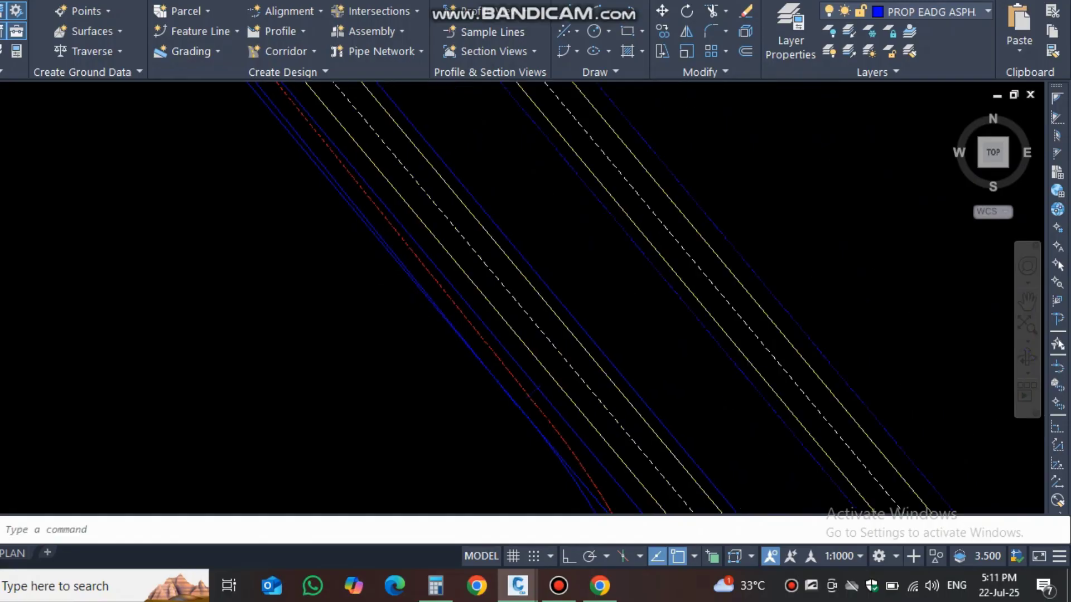
{"action": "scroll", "coordinate": [513, 366], "scroll_direction": "up", "scroll_amount": 3}
{"action": "left_click", "coordinate": [521, 373]}
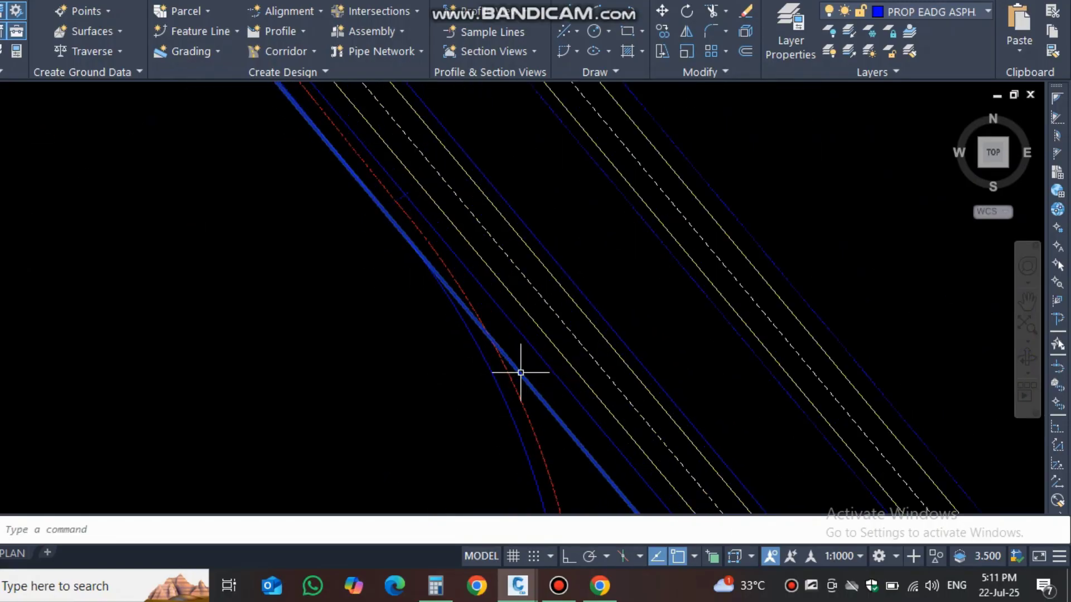
{"action": "key", "text": "Escape"}
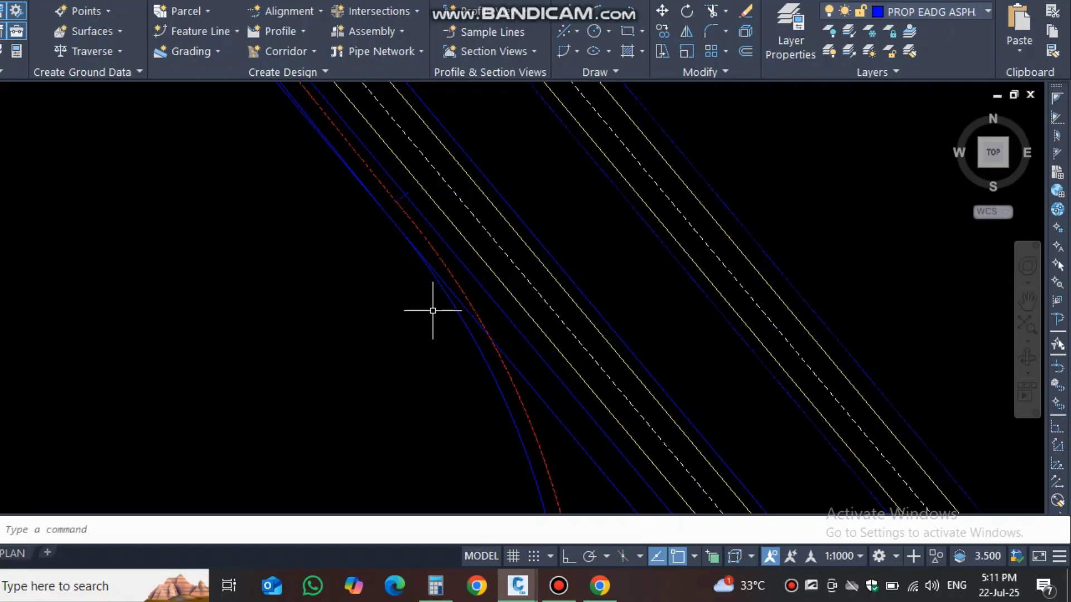
{"action": "left_click", "coordinate": [455, 306]}
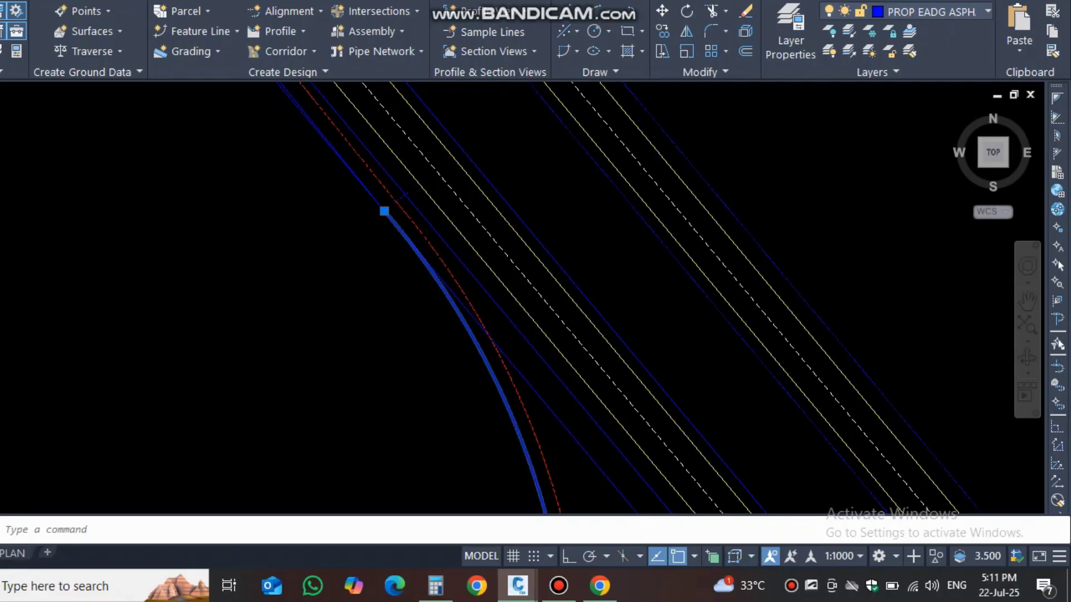
{"action": "key", "text": "Return"}
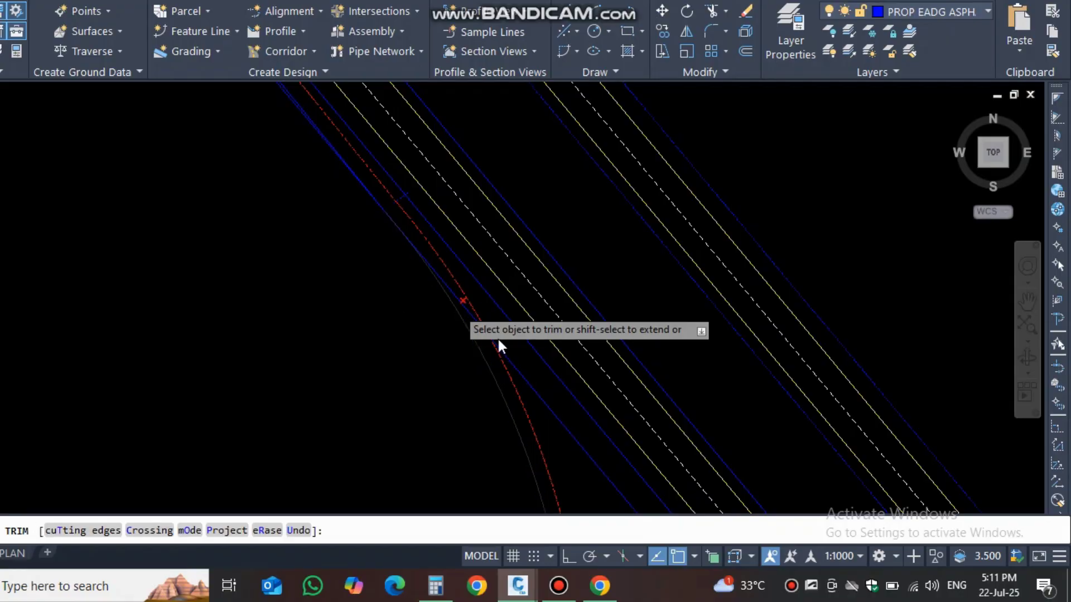
{"action": "scroll", "coordinate": [511, 366], "scroll_direction": "down", "scroll_amount": 2}
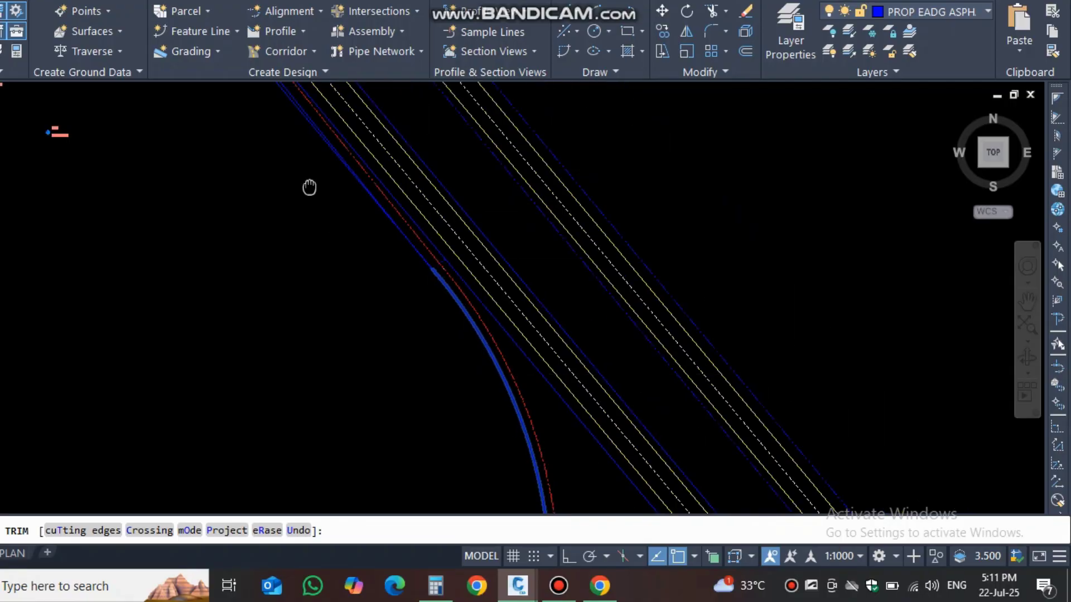
{"action": "middle_click_drag", "start_coordinate": [309, 187], "coordinate": [464, 449]}
{"action": "left_click", "coordinate": [296, 200]}
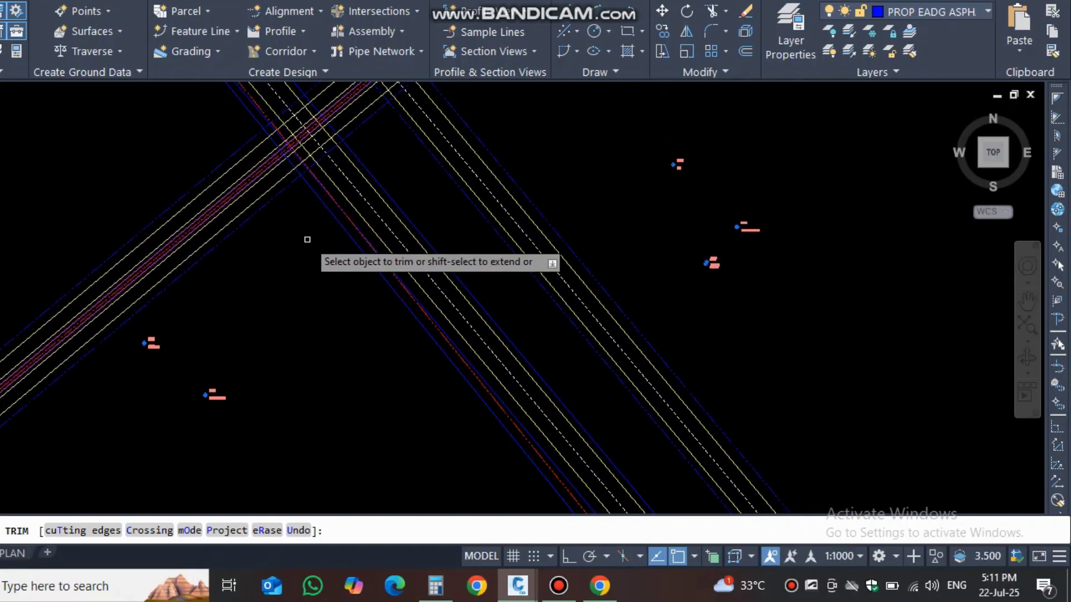
{"action": "key", "text": "Escape"}
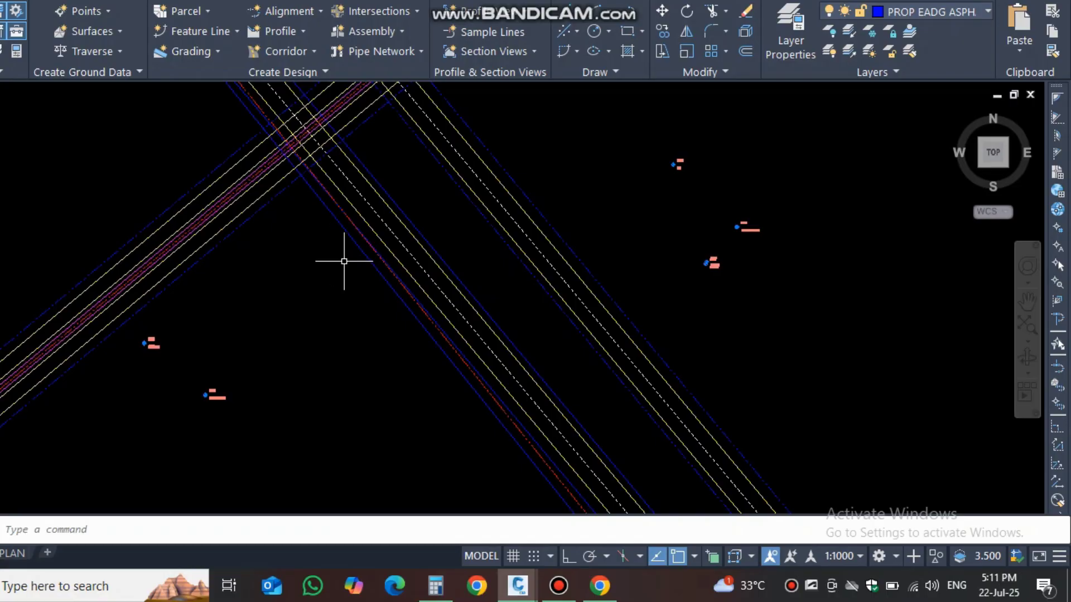
Examine the trimmed highway edge from the loop curve past the road crossing to the taper's far end.
{"action": "middle_click_drag", "start_coordinate": [426, 319], "coordinate": [310, 97]}
{"action": "scroll", "coordinate": [427, 242], "scroll_direction": "up", "scroll_amount": 2}
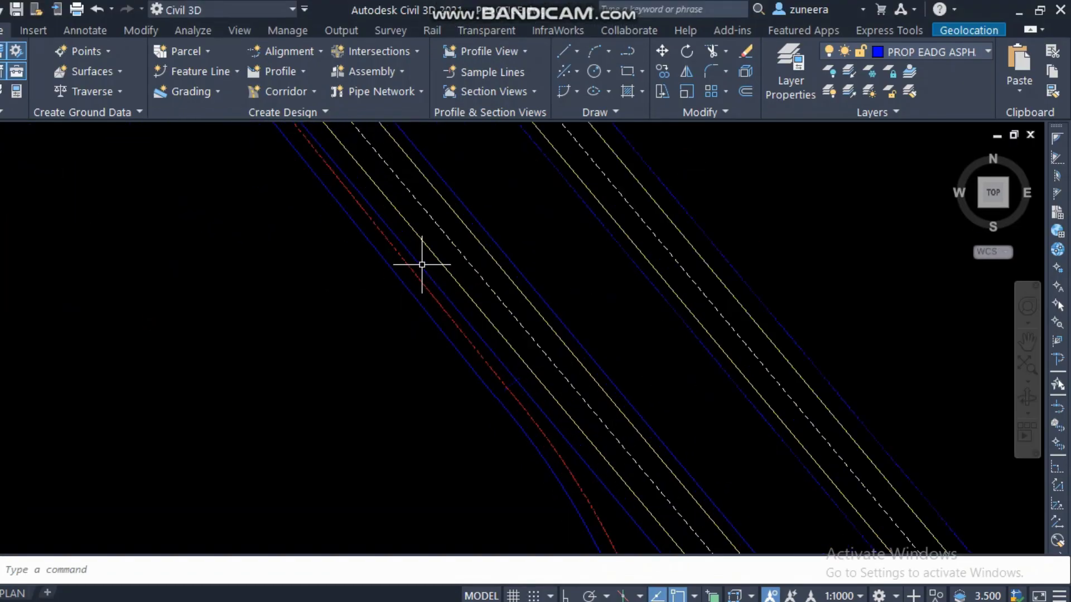
{"action": "mouse_move", "coordinate": [399, 279]}
{"action": "middle_mouse_down"}
{"action": "mouse_move", "coordinate": [318, 218]}
{"action": "mouse_move", "coordinate": [513, 476]}
{"action": "middle_mouse_up"}
{"action": "middle_click_drag", "start_coordinate": [321, 201], "coordinate": [455, 412]}
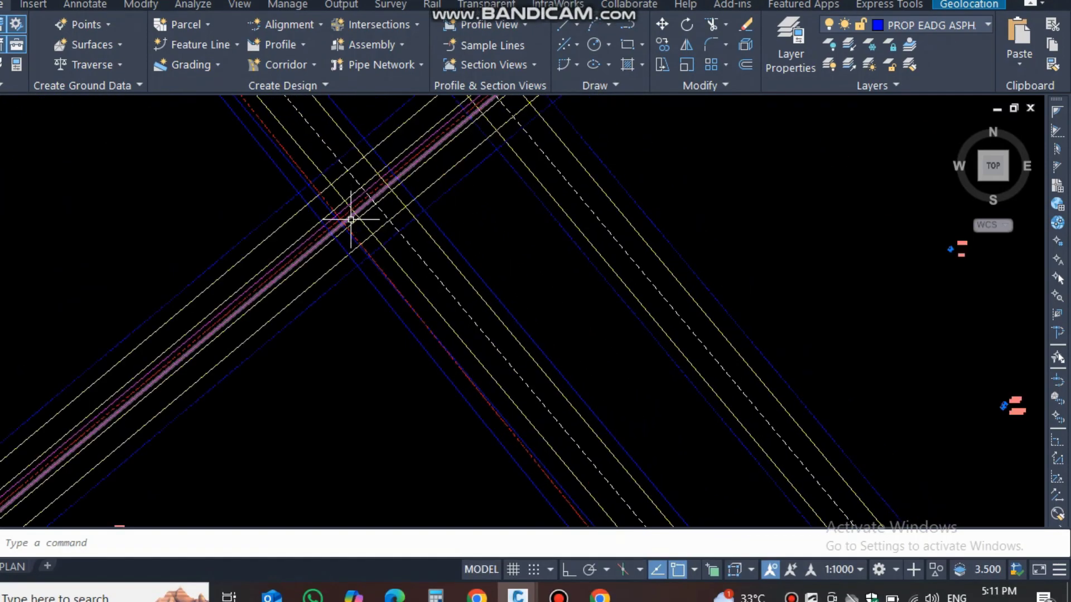
{"action": "middle_click_drag", "start_coordinate": [318, 185], "coordinate": [435, 388]}
{"action": "mouse_move", "coordinate": [325, 258]}
{"action": "middle_mouse_down"}
{"action": "mouse_move", "coordinate": [427, 416]}
{"action": "mouse_move", "coordinate": [311, 275]}
{"action": "mouse_move", "coordinate": [410, 421]}
{"action": "middle_mouse_up"}
{"action": "middle_click_drag", "start_coordinate": [206, 168], "coordinate": [380, 339]}
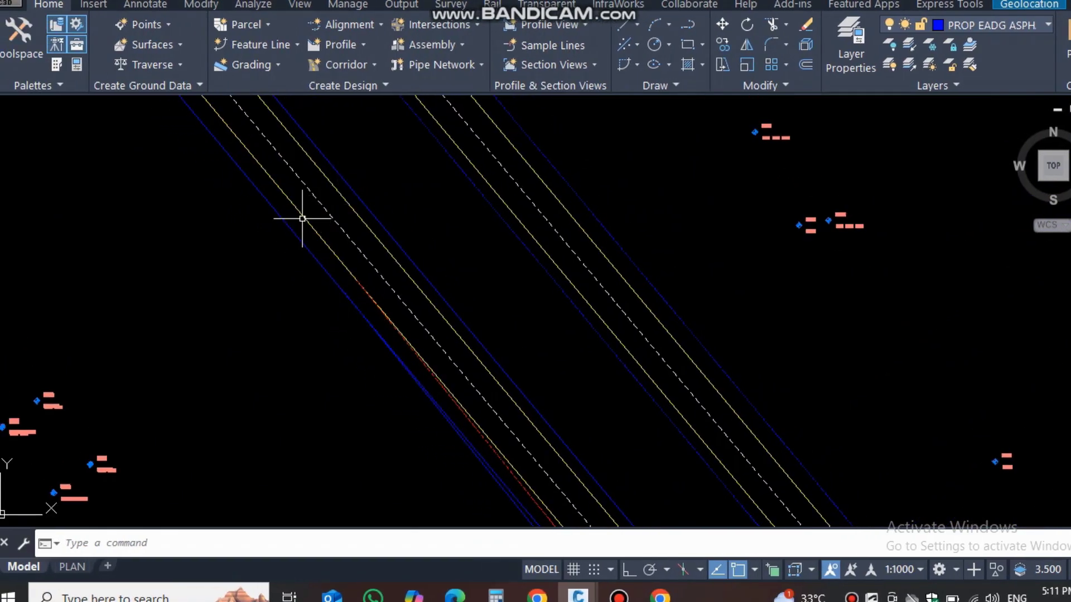
Switch to the red sea.dwg reference drawing and show the taper and deceleration lane annotations beside Airport Road.
{"action": "scroll", "coordinate": [332, 218], "scroll_direction": "down", "scroll_amount": 3}
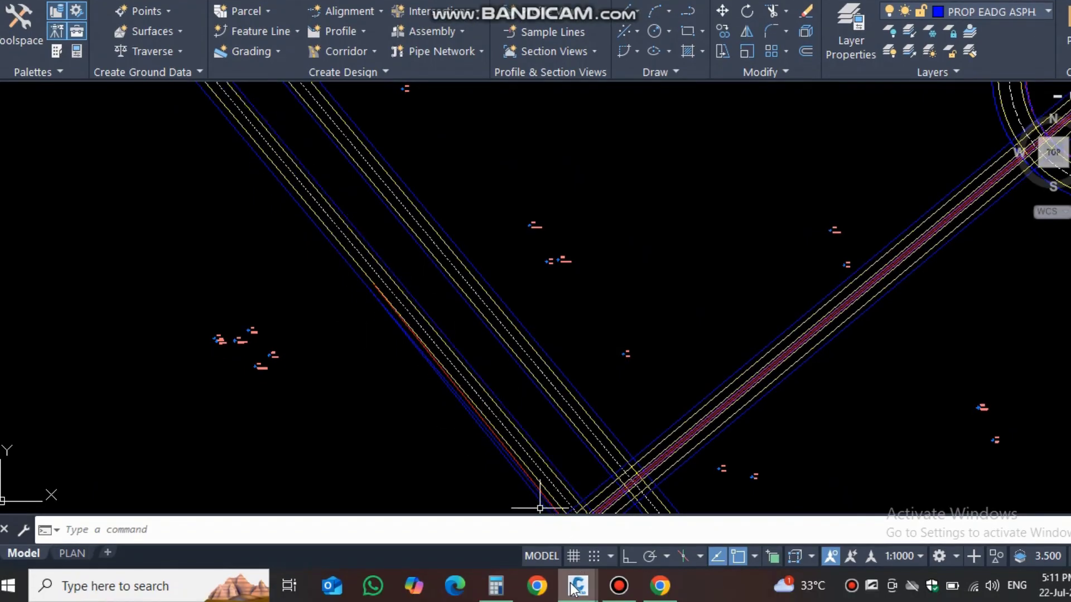
{"action": "mouse_move", "coordinate": [574, 585]}
{"action": "left_click", "coordinate": [602, 495]}
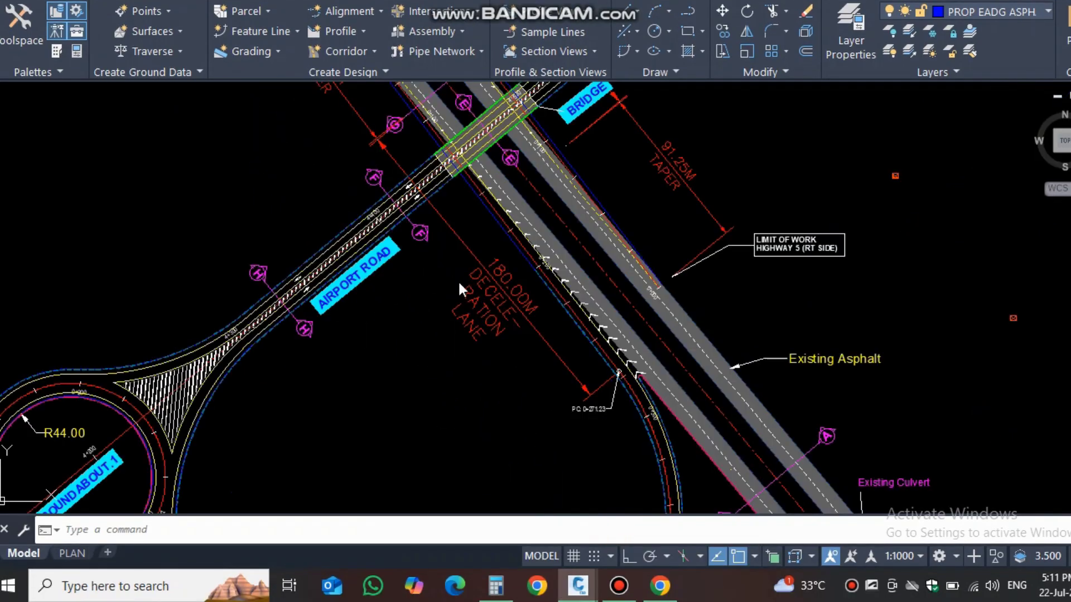
{"action": "mouse_move", "coordinate": [392, 201]}
{"action": "middle_mouse_down"}
{"action": "mouse_move", "coordinate": [424, 329]}
{"action": "mouse_move", "coordinate": [497, 335]}
{"action": "middle_mouse_up"}
Copy the highway limit leader and label, the 91.25M taper dimension and the 180.00M deceleration lane dimension with a base point.
{"action": "left_click", "coordinate": [505, 328]}
{"action": "left_click", "coordinate": [420, 276]}
{"action": "left_click", "coordinate": [334, 207]}
{"action": "middle_click_drag", "start_coordinate": [574, 493], "coordinate": [424, 273]}
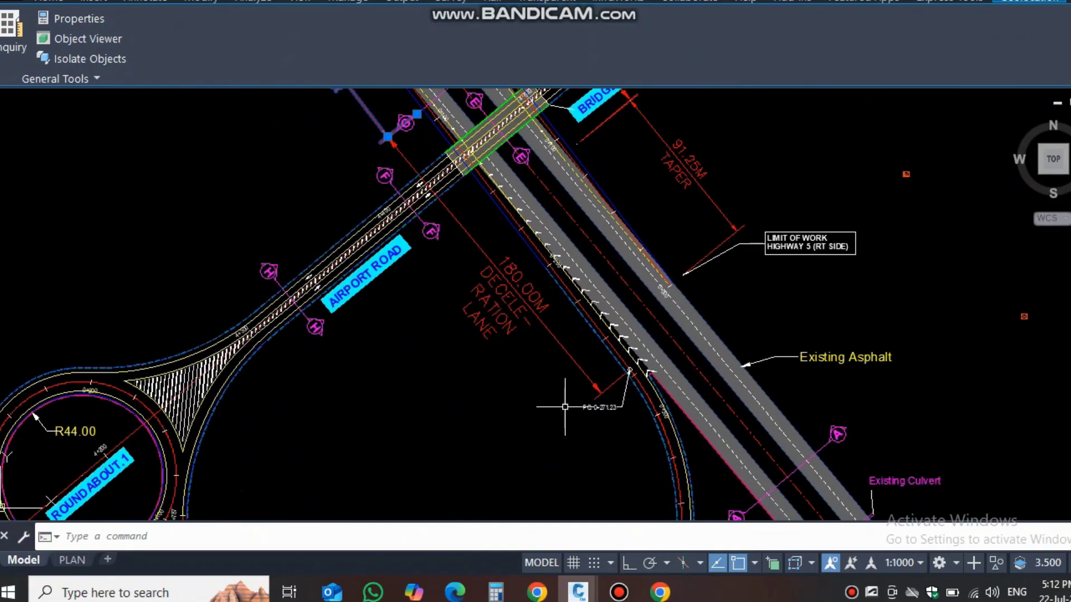
{"action": "left_click", "coordinate": [558, 371]}
{"action": "left_click", "coordinate": [541, 330]}
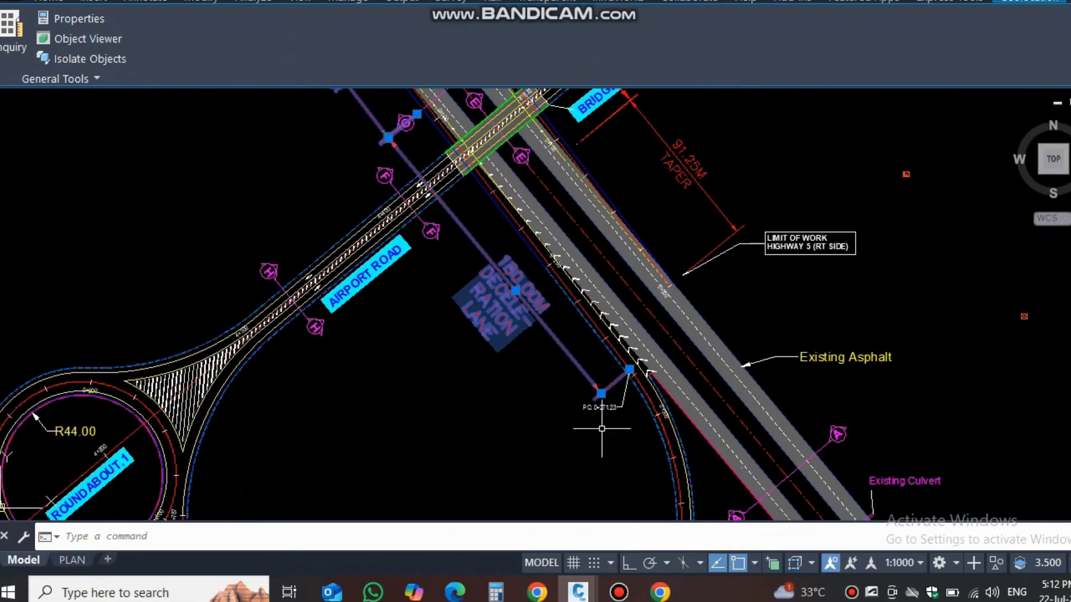
{"action": "scroll", "coordinate": [602, 429], "scroll_direction": "up", "scroll_amount": 4}
{"action": "scroll", "coordinate": [610, 416], "scroll_direction": "down", "scroll_amount": 4}
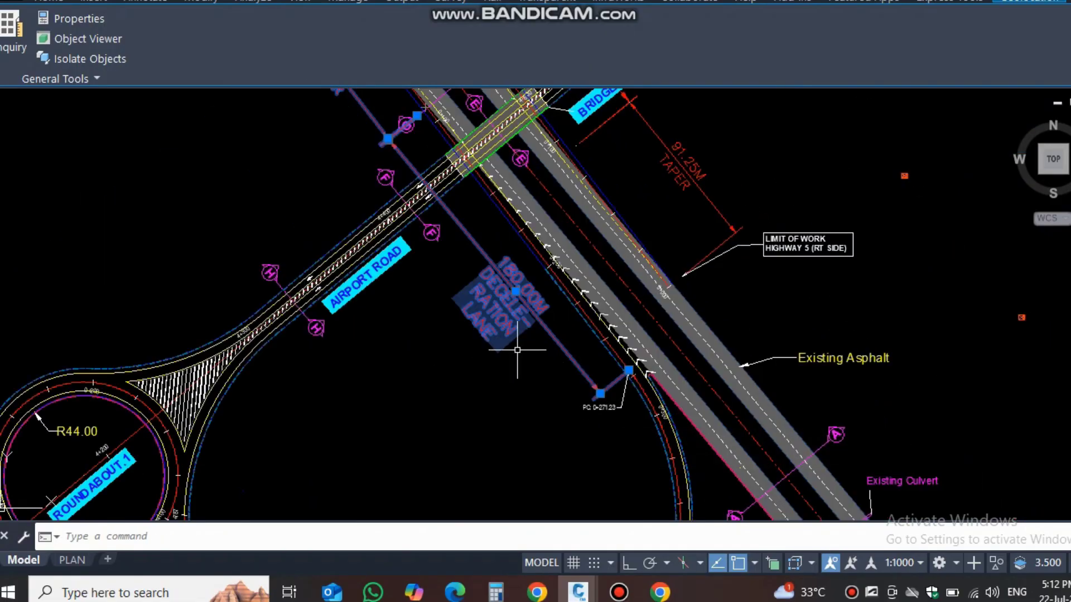
{"action": "mouse_move", "coordinate": [518, 350]}
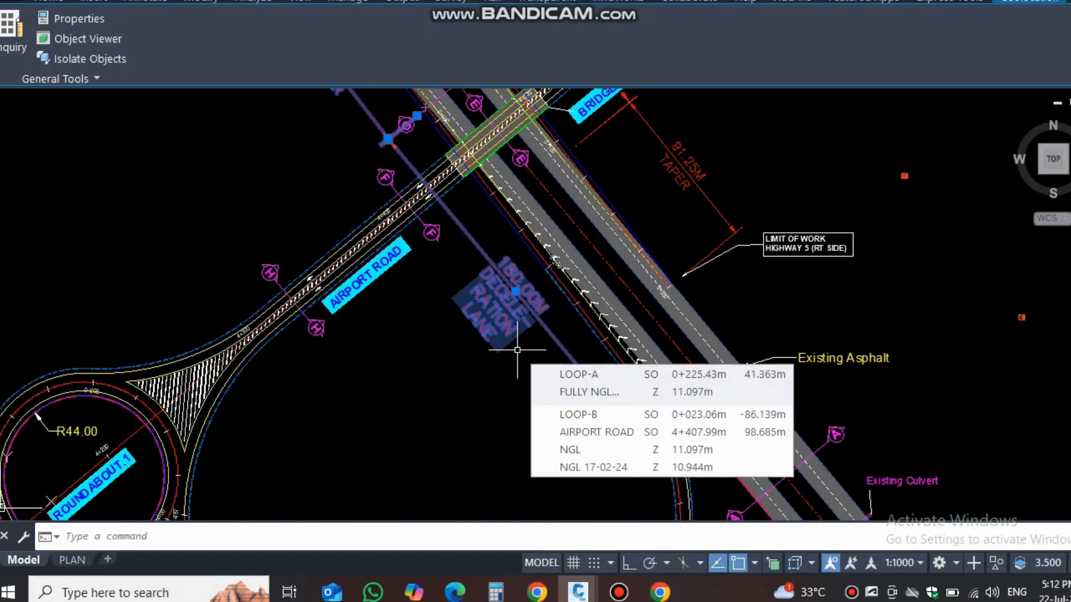
{"action": "right_click", "coordinate": [495, 304]}
{"action": "mouse_move", "coordinate": [623, 383]}
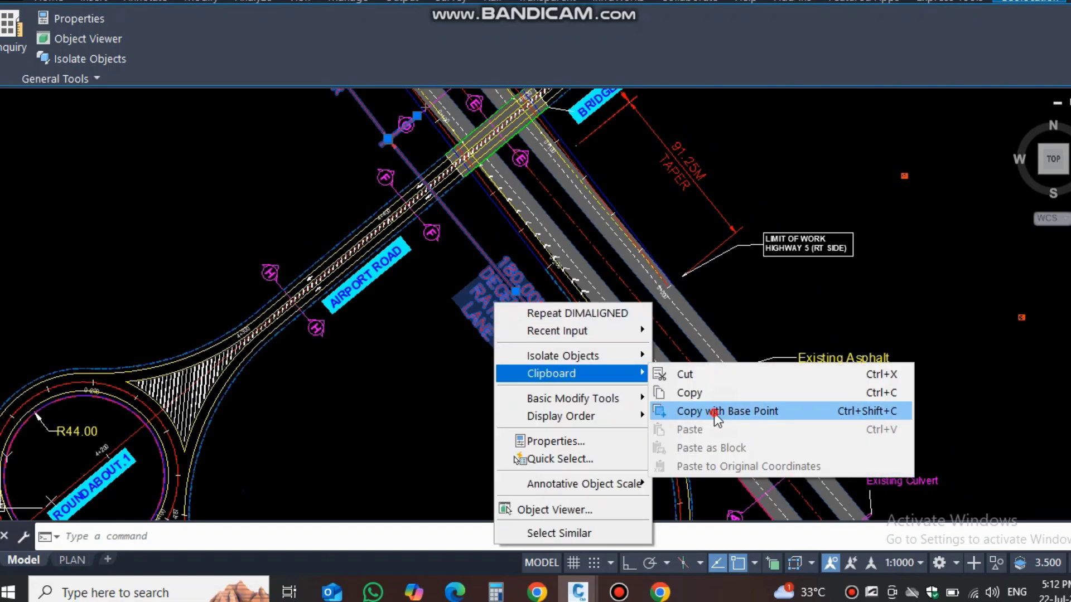
{"action": "left_click", "coordinate": [714, 411]}
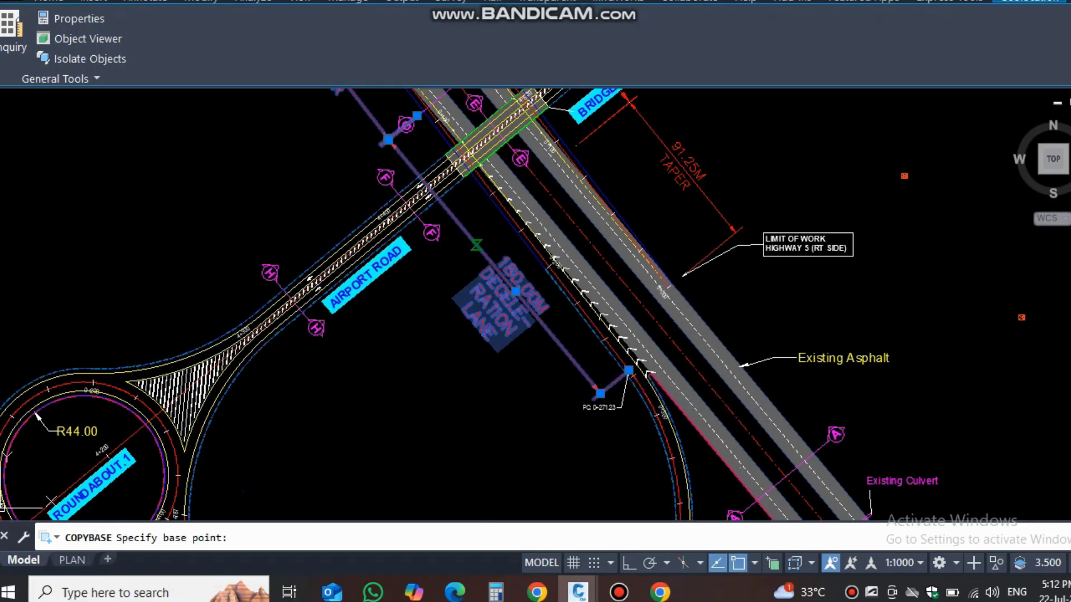
{"action": "left_click", "coordinate": [521, 359]}
Switch to PRACTICE.dwg and paste the copied annotations at their original coordinates.
{"action": "mouse_move", "coordinate": [585, 600]}
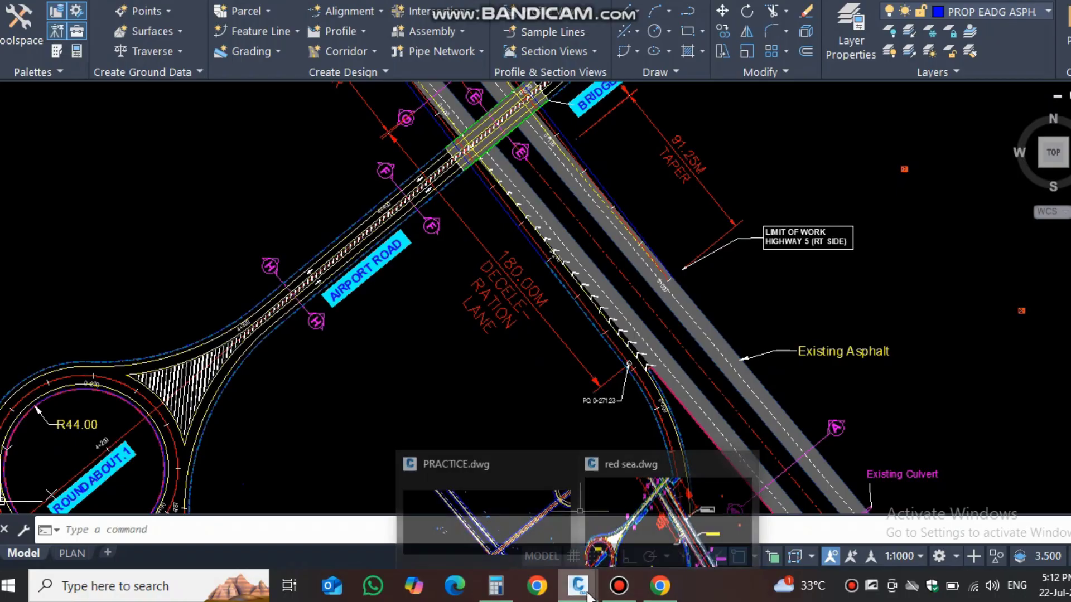
{"action": "left_click", "coordinate": [520, 538]}
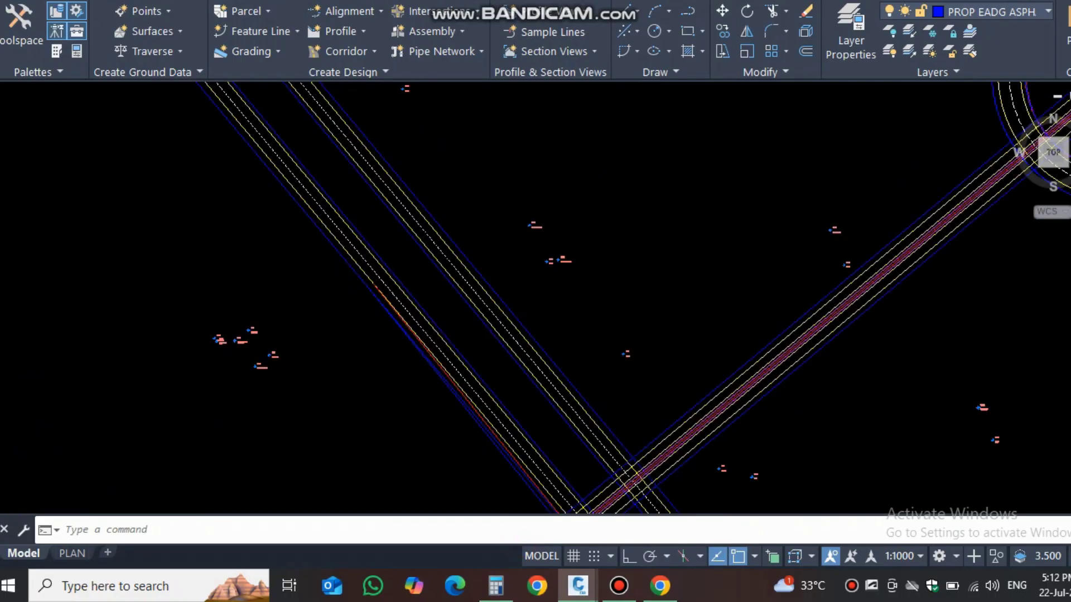
{"action": "scroll", "coordinate": [474, 404], "scroll_direction": "down", "scroll_amount": 2}
{"action": "middle_click_drag", "start_coordinate": [474, 403], "coordinate": [415, 237]}
{"action": "right_click", "coordinate": [470, 321]}
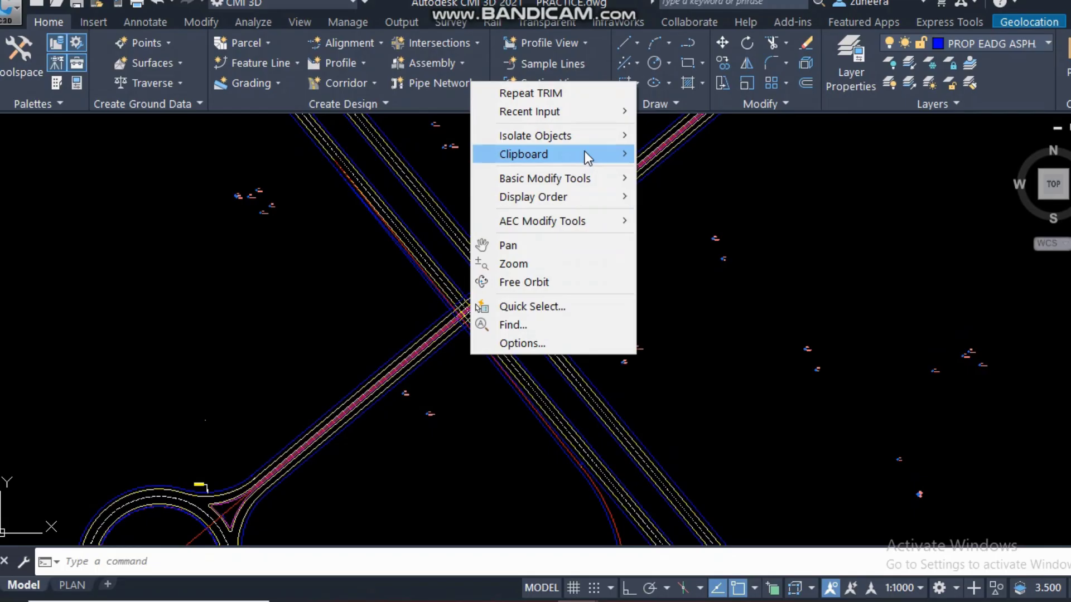
{"action": "mouse_move", "coordinate": [588, 123]}
{"action": "left_click", "coordinate": [720, 214]}
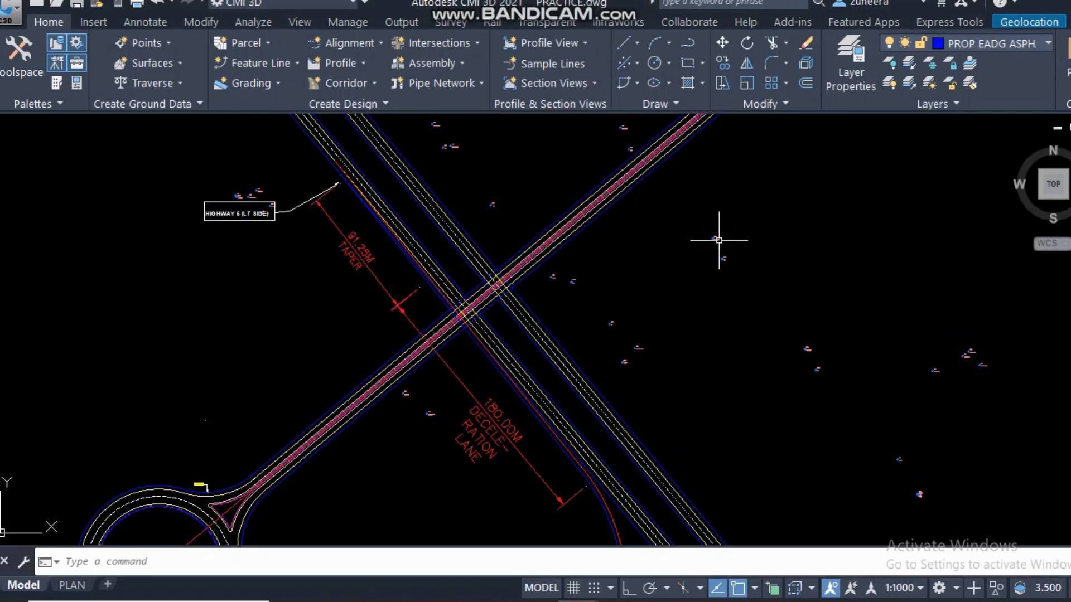
Move the taper dimension and the highway leader together so the leader's arrowhead meets the blue highway edge at the taper's far end.
{"action": "scroll", "coordinate": [349, 168], "scroll_direction": "up", "scroll_amount": 5}
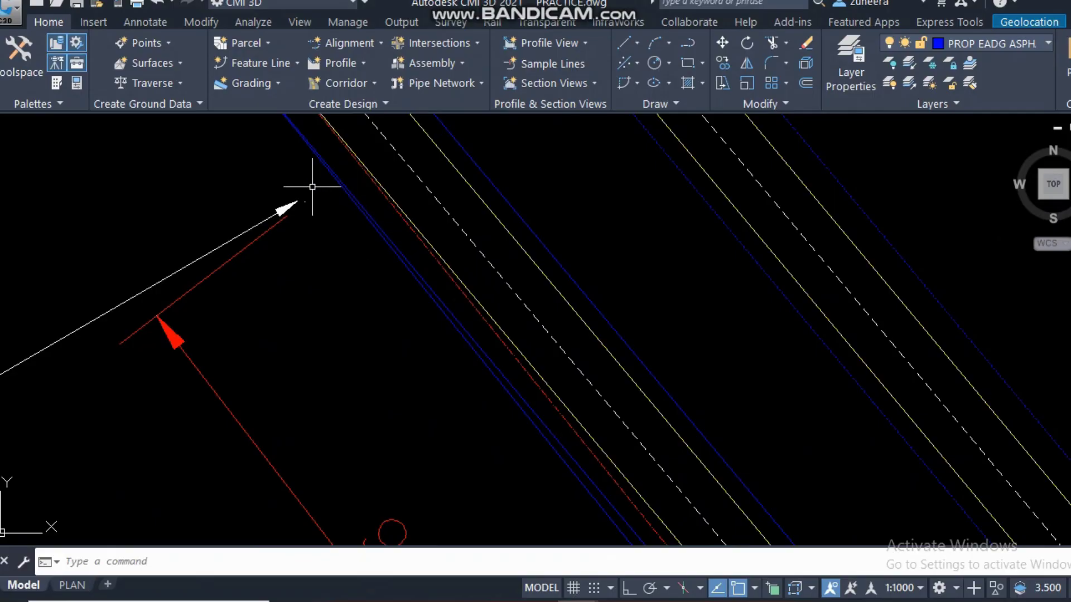
{"action": "scroll", "coordinate": [366, 261], "scroll_direction": "down", "scroll_amount": 4}
{"action": "scroll", "coordinate": [327, 210], "scroll_direction": "up", "scroll_amount": 5}
{"action": "scroll", "coordinate": [363, 242], "scroll_direction": "down", "scroll_amount": 4}
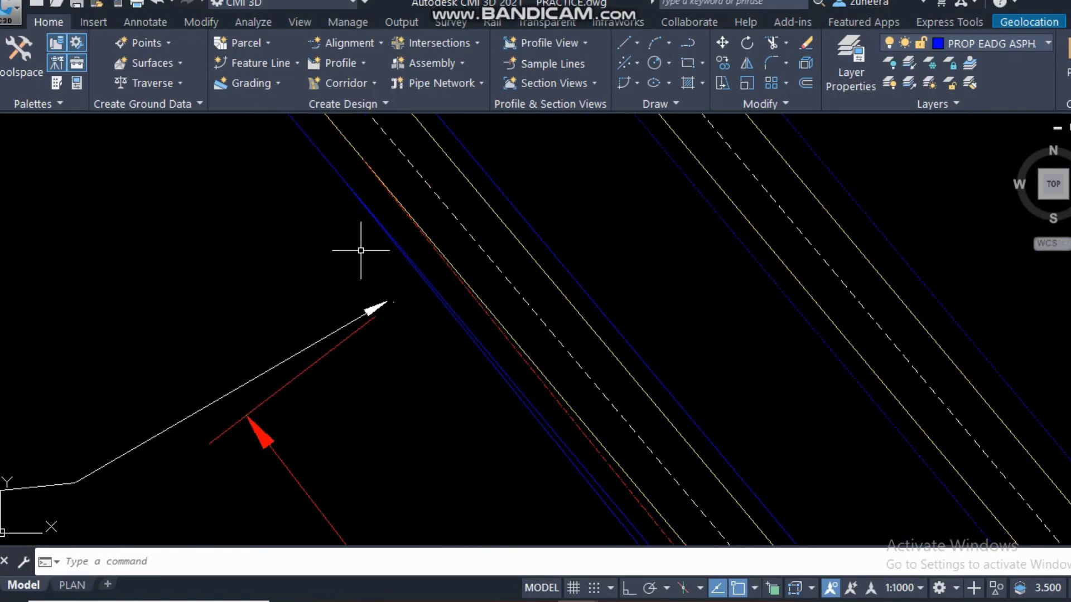
{"action": "scroll", "coordinate": [398, 323], "scroll_direction": "up", "scroll_amount": 2}
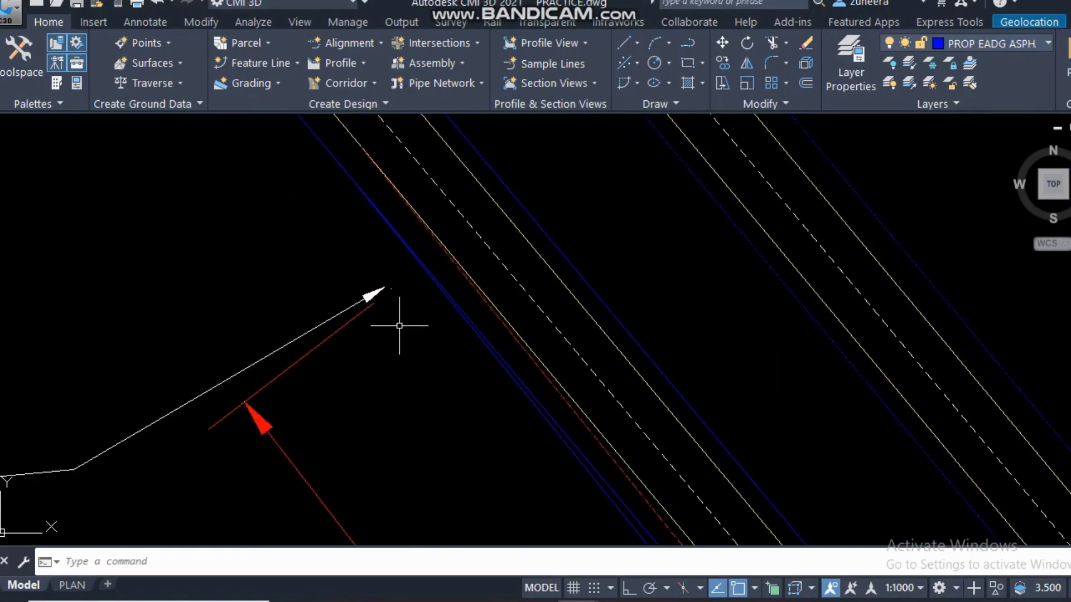
{"action": "type", "text": "m"}
{"action": "key", "text": "Return"}
{"action": "left_click", "coordinate": [374, 341]}
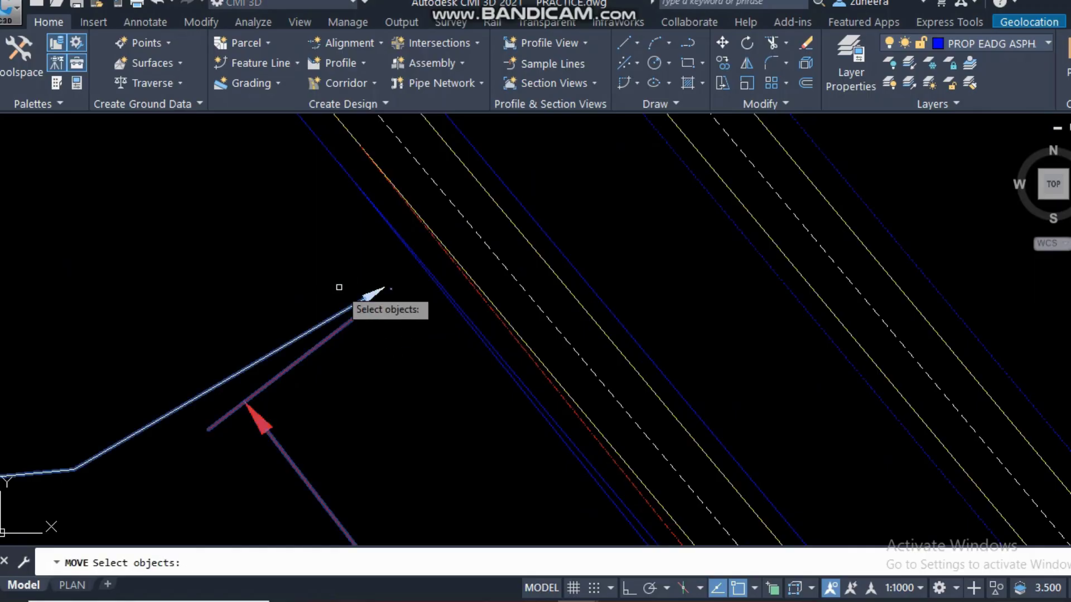
{"action": "left_click", "coordinate": [339, 287]}
{"action": "scroll", "coordinate": [338, 288], "scroll_direction": "down", "scroll_amount": 5}
{"action": "scroll", "coordinate": [448, 365], "scroll_direction": "up", "scroll_amount": 2}
{"action": "scroll", "coordinate": [466, 366], "scroll_direction": "down", "scroll_amount": 3}
{"action": "scroll", "coordinate": [483, 397], "scroll_direction": "up", "scroll_amount": 3}
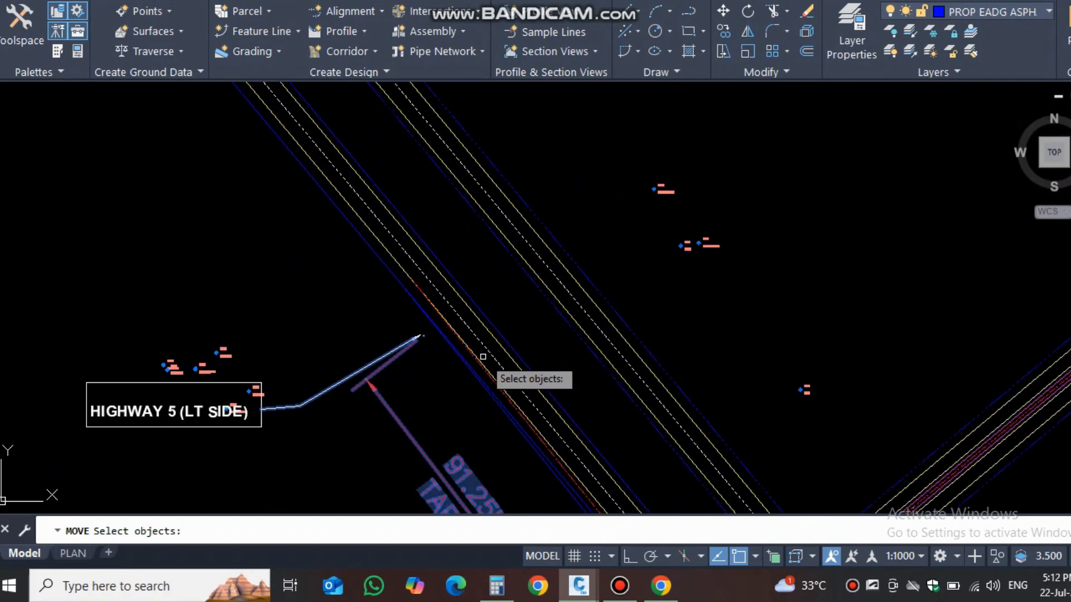
{"action": "key", "text": "Return"}
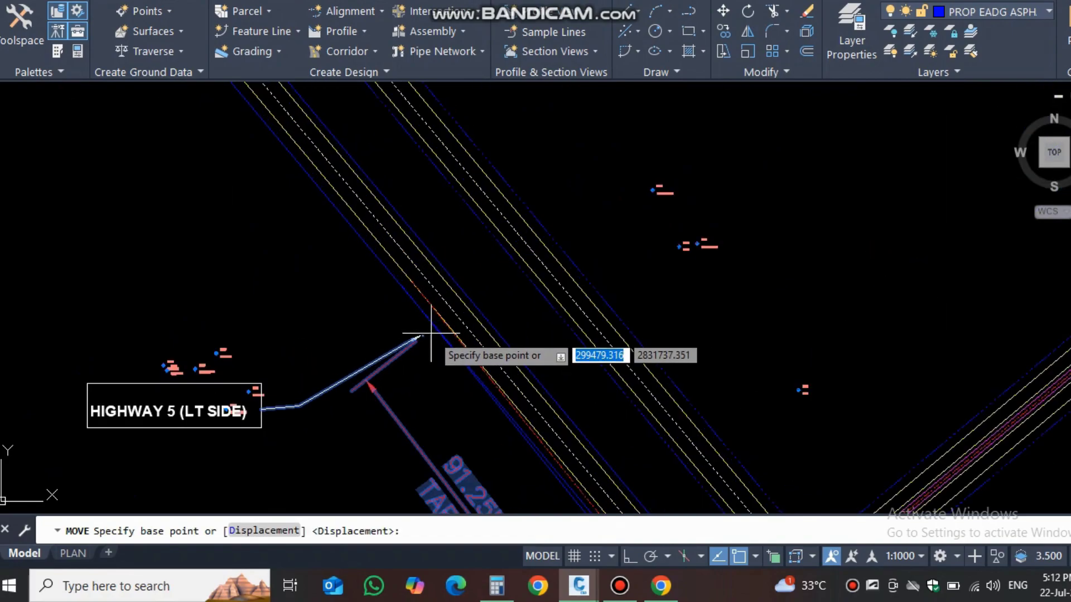
{"action": "left_click", "coordinate": [424, 332]}
{"action": "scroll", "coordinate": [402, 294], "scroll_direction": "up", "scroll_amount": 3}
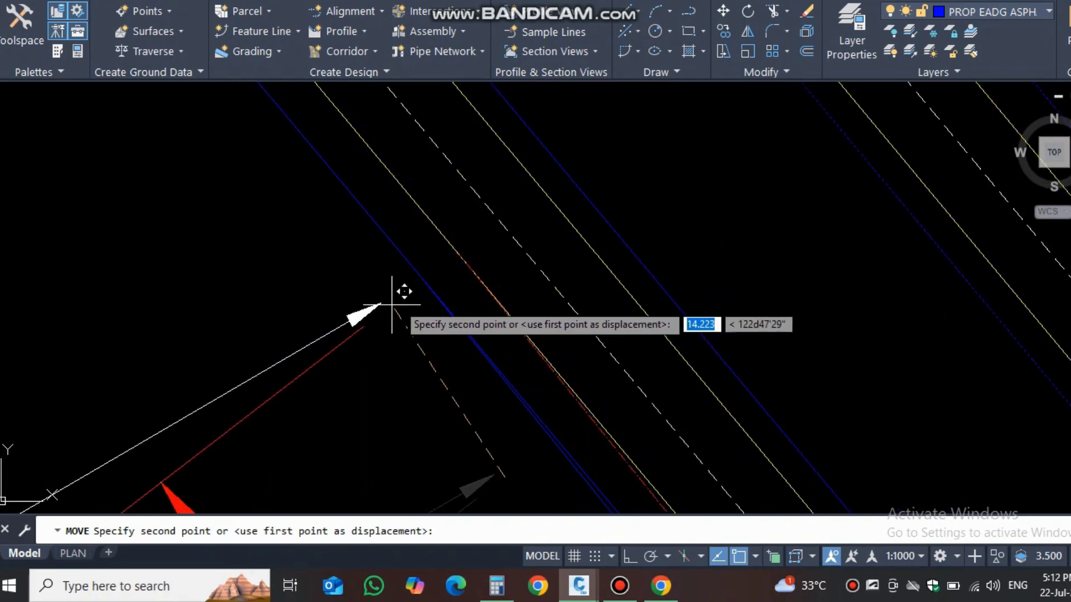
{"action": "left_click", "coordinate": [410, 279]}
{"action": "scroll", "coordinate": [361, 259], "scroll_direction": "down", "scroll_amount": 3}
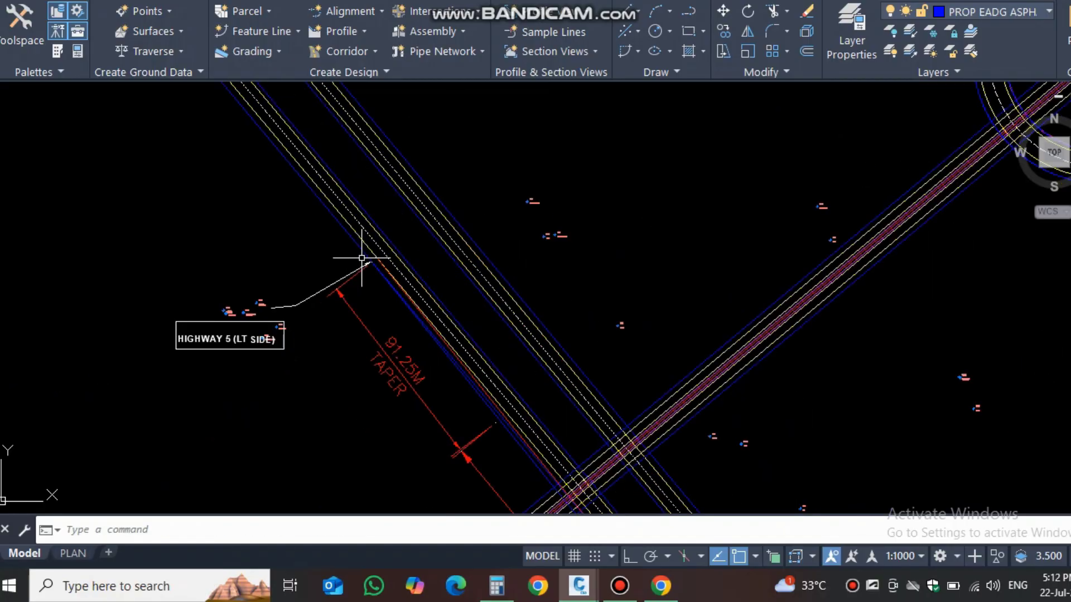
Examine the deceleration lane dimension's lower end and follow the loop curve around to where it joins the roundabout.
{"action": "scroll", "coordinate": [362, 258], "scroll_direction": "down", "scroll_amount": 2}
{"action": "mouse_move", "coordinate": [413, 361]}
{"action": "middle_mouse_down"}
{"action": "mouse_move", "coordinate": [299, 191]}
{"action": "mouse_move", "coordinate": [244, 134]}
{"action": "middle_mouse_up"}
{"action": "scroll", "coordinate": [416, 340], "scroll_direction": "up", "scroll_amount": 6}
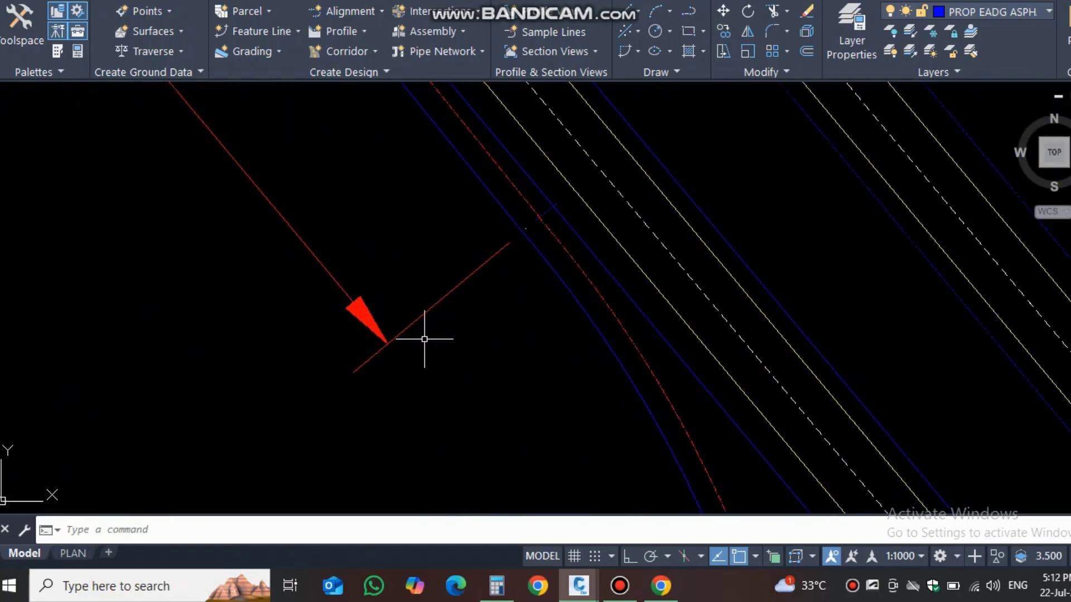
{"action": "scroll", "coordinate": [517, 259], "scroll_direction": "down", "scroll_amount": 3}
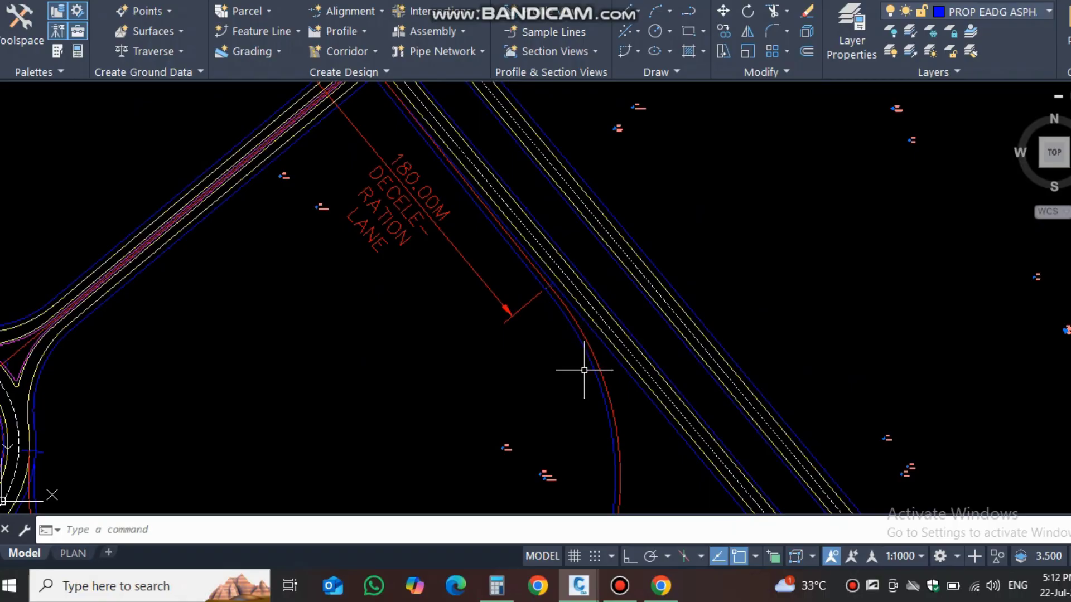
{"action": "middle_click_drag", "start_coordinate": [584, 370], "coordinate": [595, 239]}
{"action": "middle_click_drag", "start_coordinate": [609, 404], "coordinate": [659, 288]}
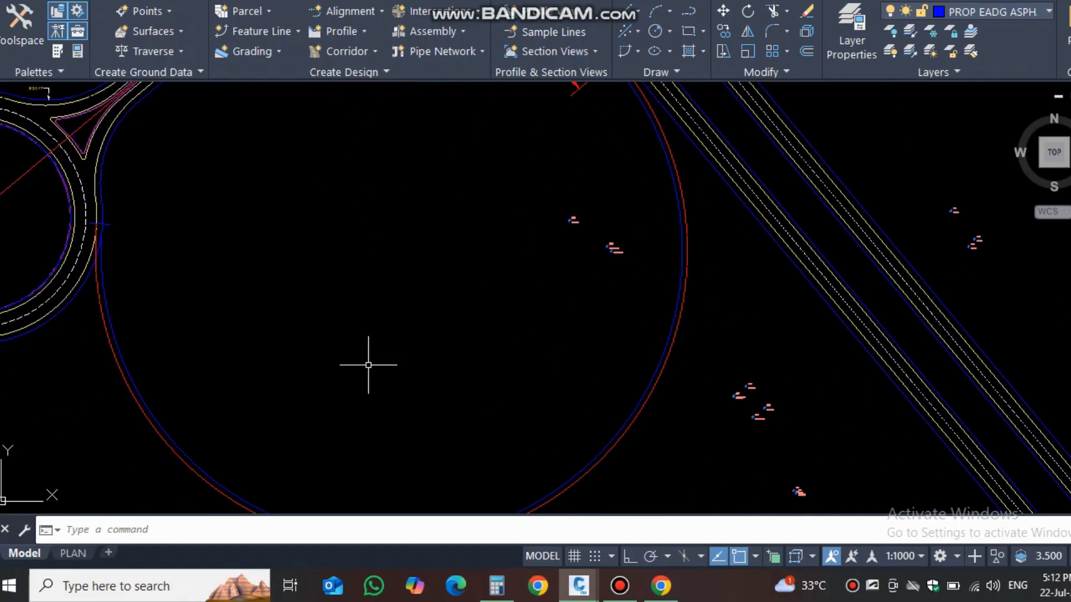
{"action": "scroll", "coordinate": [261, 358], "scroll_direction": "up", "scroll_amount": 5}
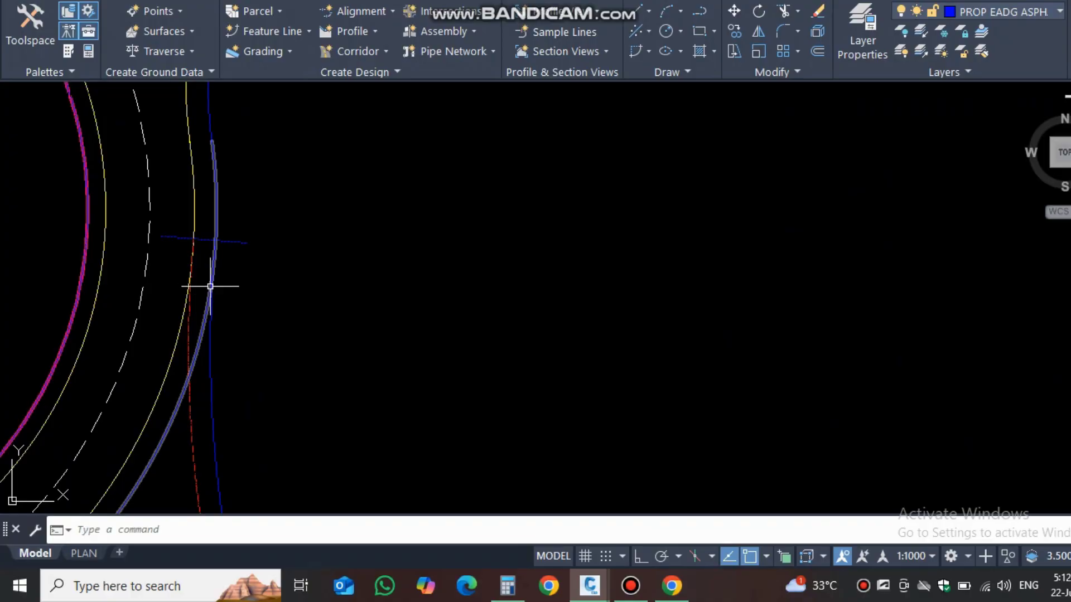
{"action": "scroll", "coordinate": [289, 289], "scroll_direction": "down", "scroll_amount": 5}
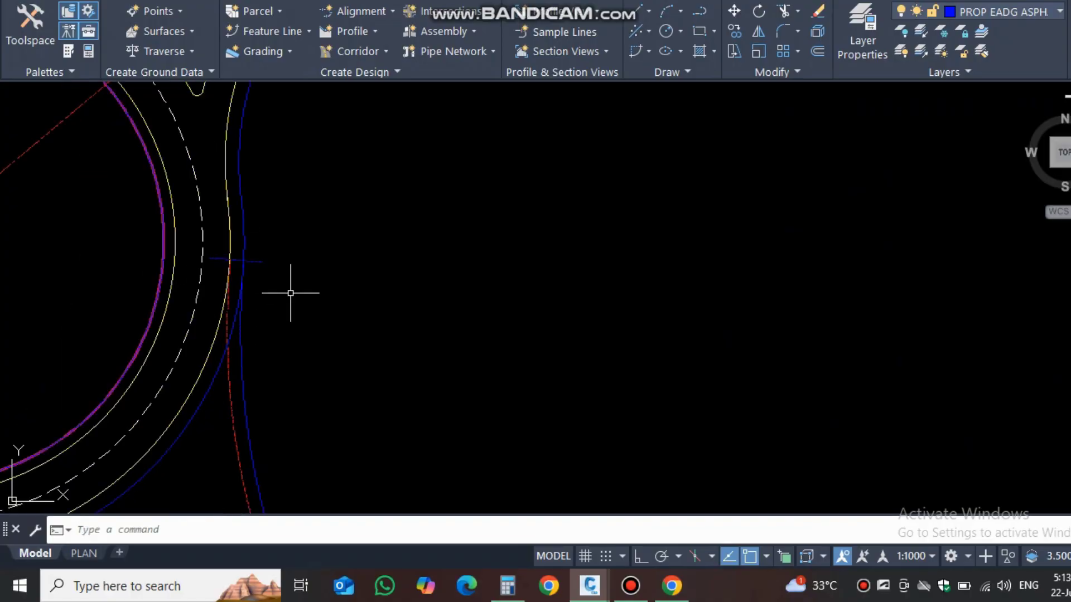
{"action": "scroll", "coordinate": [625, 328], "scroll_direction": "up", "scroll_amount": 5}
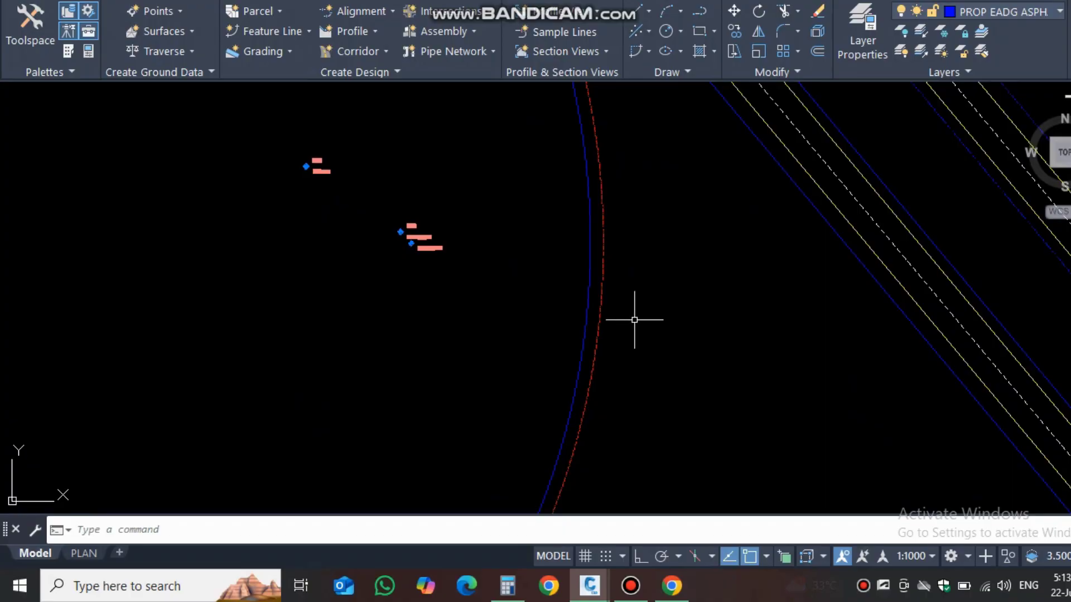
Offset the red loop curve 5 m toward the highway.
{"action": "mouse_move", "coordinate": [631, 318]}
{"action": "type", "text": "o"}
{"action": "key", "text": "Return"}
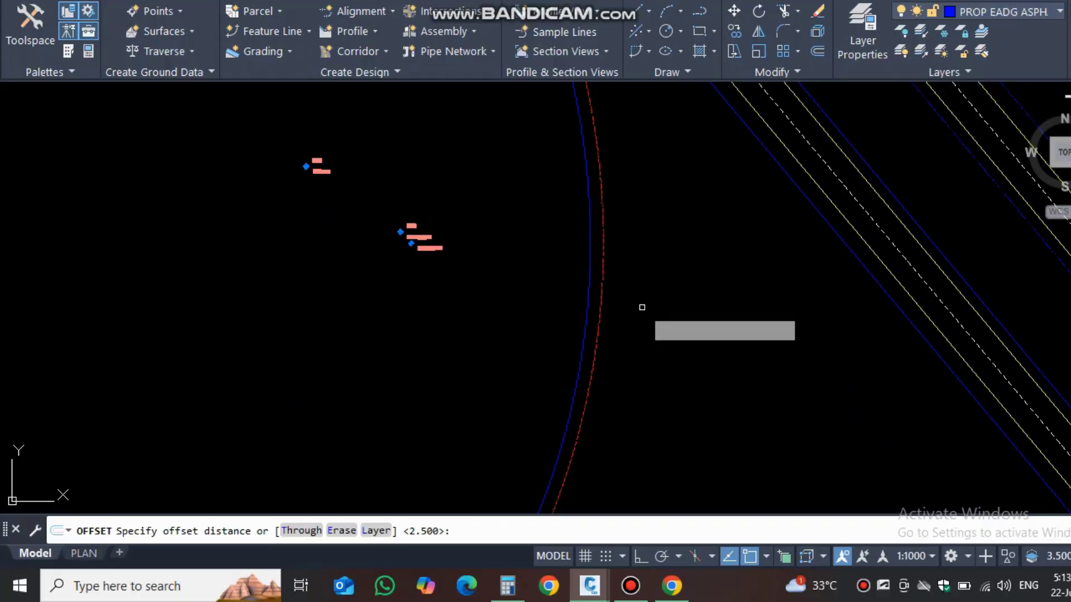
{"action": "key", "text": "Return"}
{"action": "left_click", "coordinate": [598, 321]}
{"action": "left_click", "coordinate": [645, 329]}
{"action": "key", "text": "Return"}
Offset the new outer loop curve a further 1.5 m toward the highway.
{"action": "key", "text": "Return"}
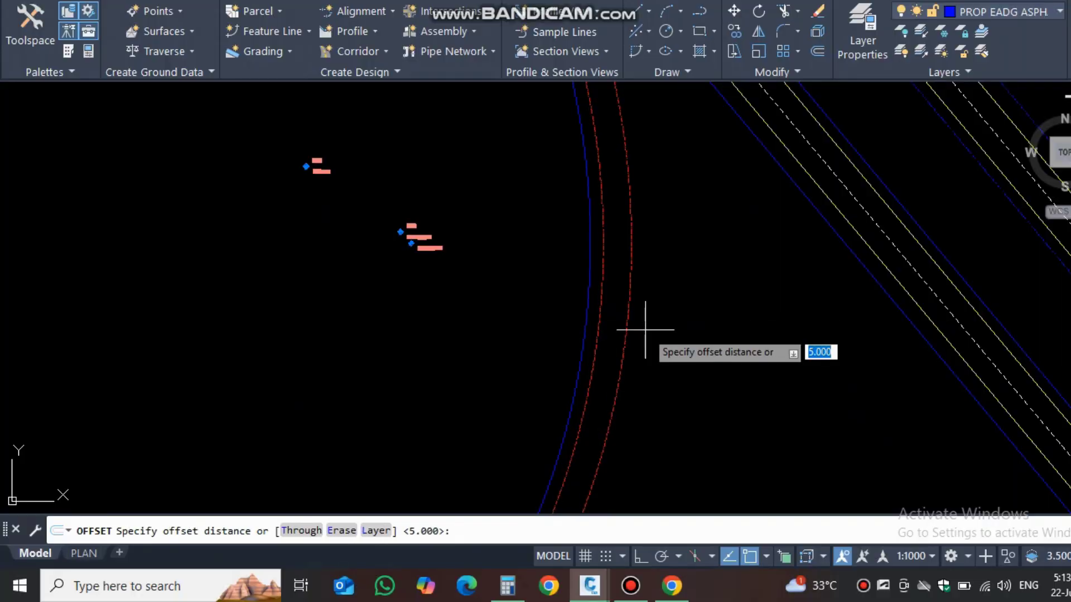
{"action": "type", "text": "1.5"}
{"action": "key", "text": "Return"}
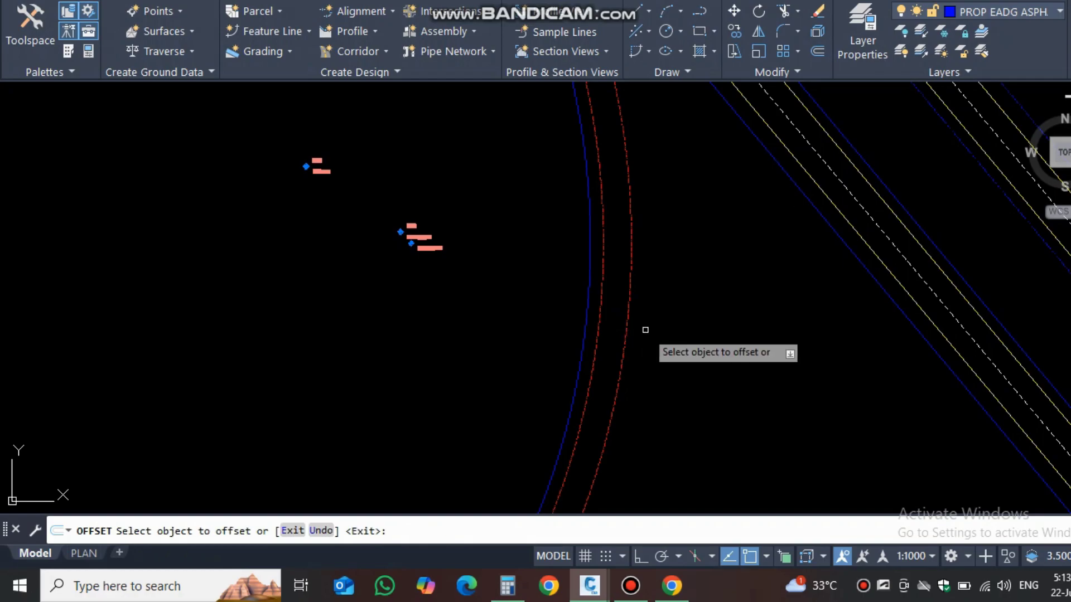
{"action": "left_click", "coordinate": [623, 336]}
{"action": "left_click", "coordinate": [691, 338]}
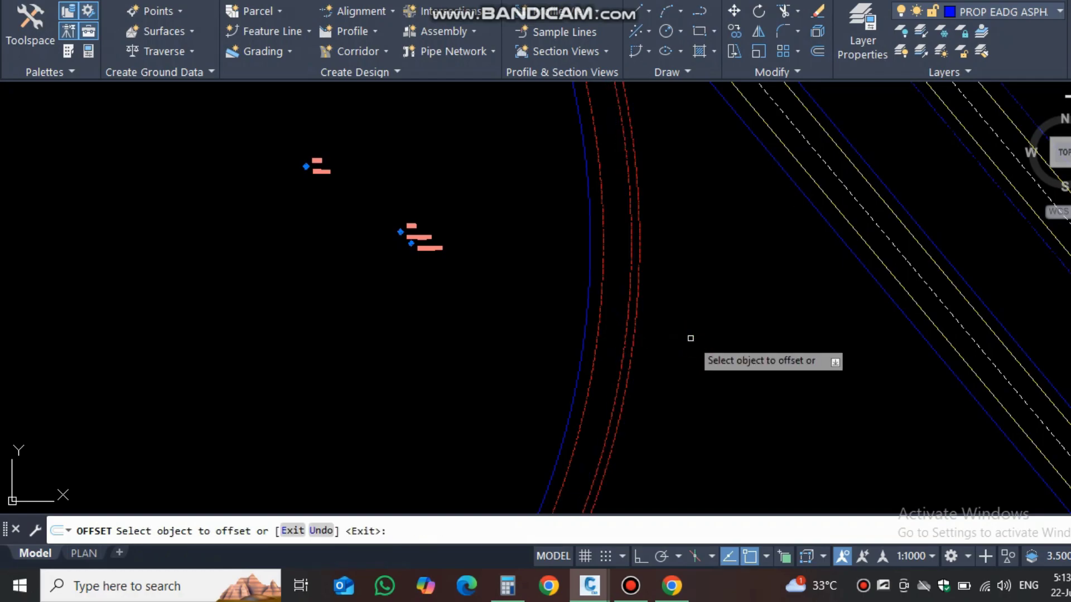
{"action": "key", "text": "Return"}
Match the first offset loop curve's properties to the yellow highway line and the outermost curve's to the blue asphalt edge.
{"action": "type", "text": "MA"}
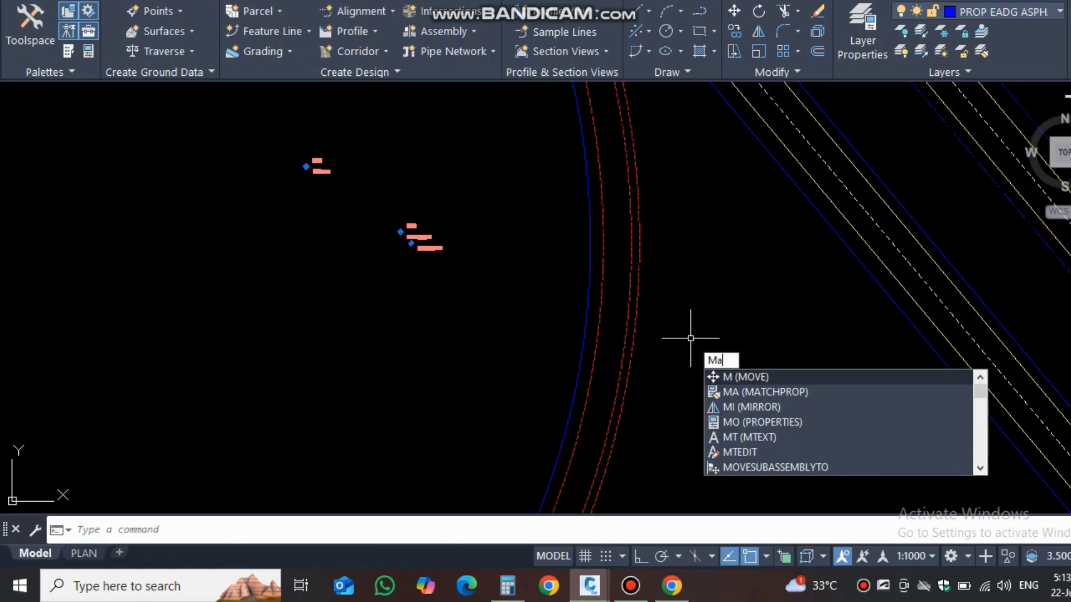
{"action": "key", "text": "Return"}
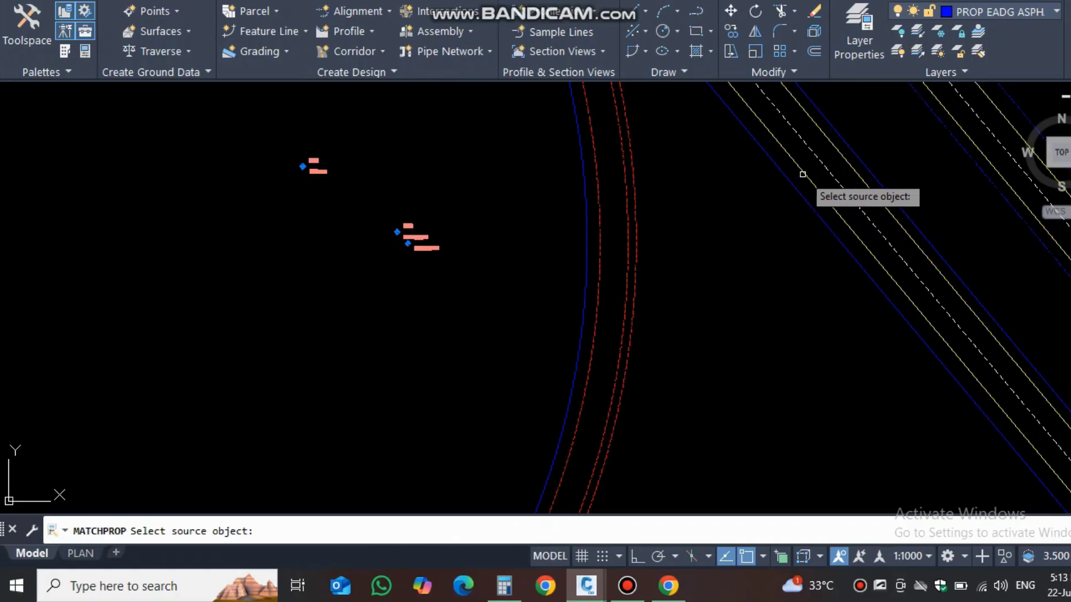
{"action": "left_click", "coordinate": [803, 174]}
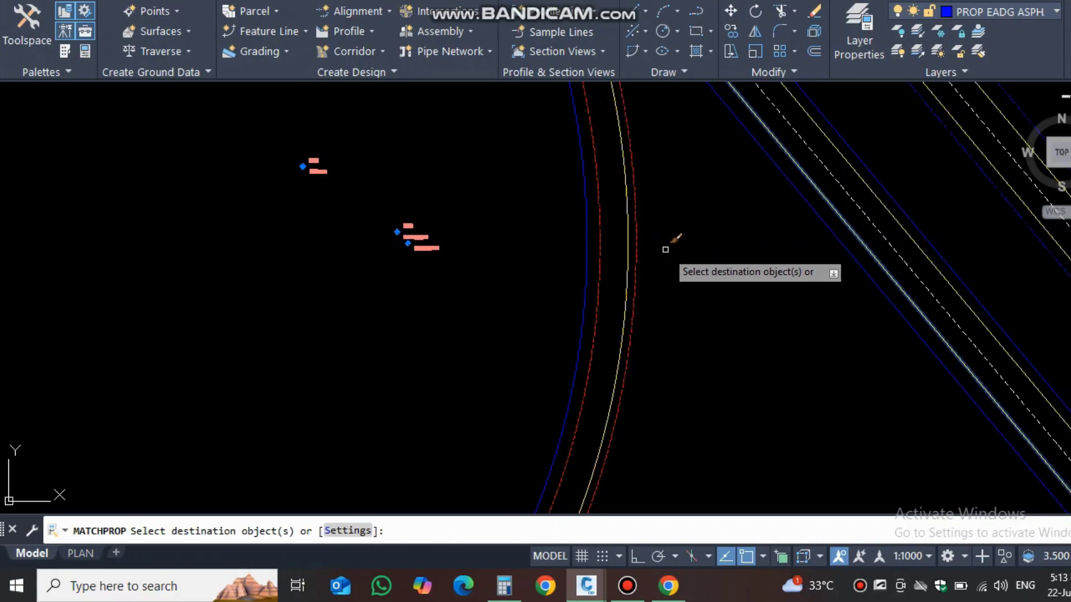
{"action": "key", "text": "Return"}
{"action": "key", "text": "Return"}
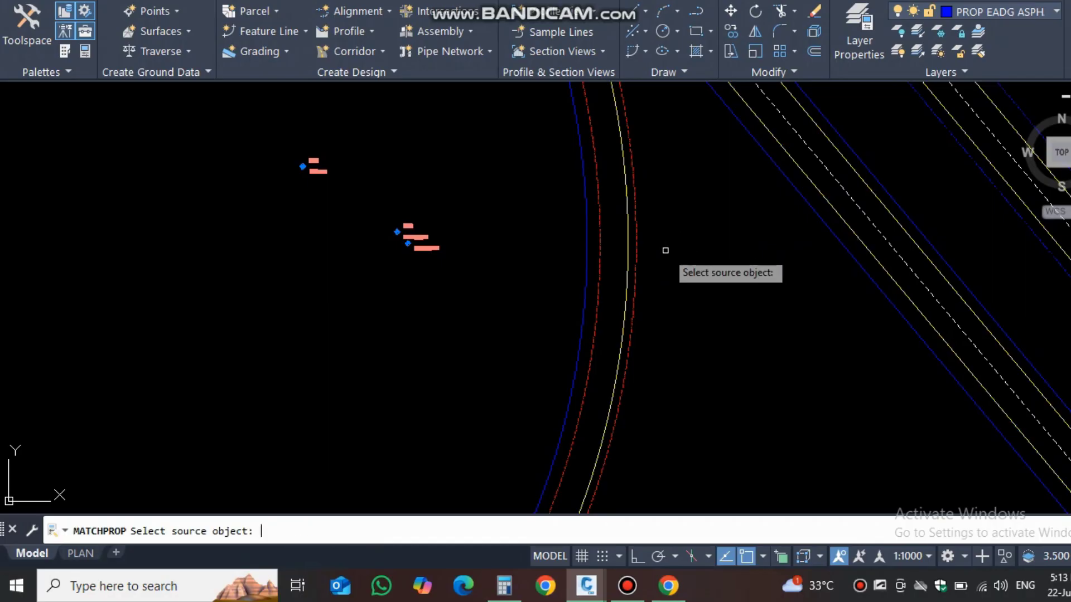
{"action": "left_click", "coordinate": [794, 187]}
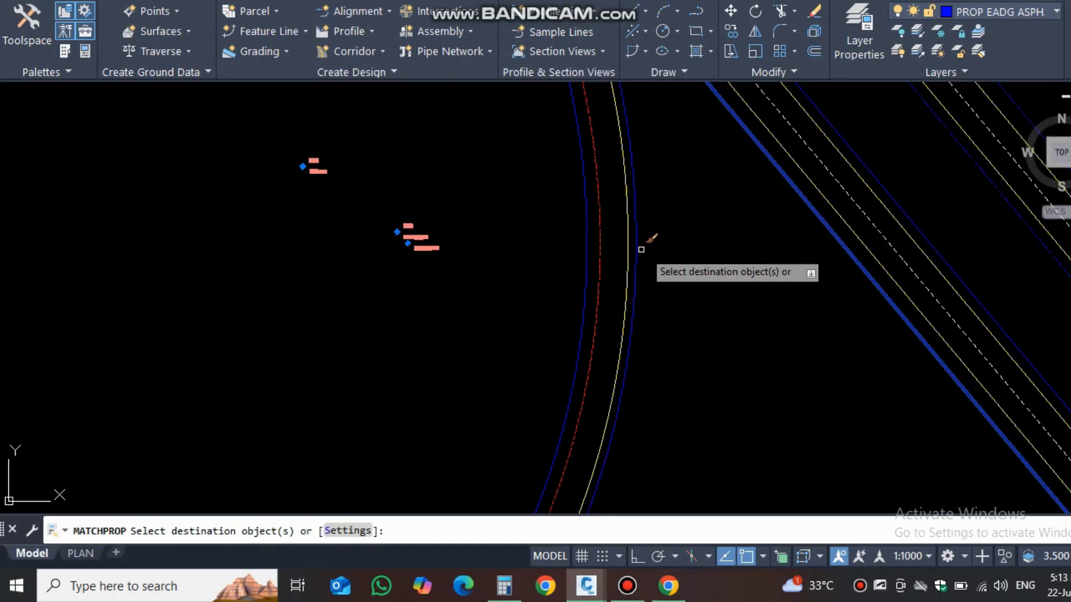
Trim the yellow and outer blue loop curves back to the roundabout's outer asphalt edge.
{"action": "key", "text": "Escape"}
{"action": "scroll", "coordinate": [658, 240], "scroll_direction": "down", "scroll_amount": 5}
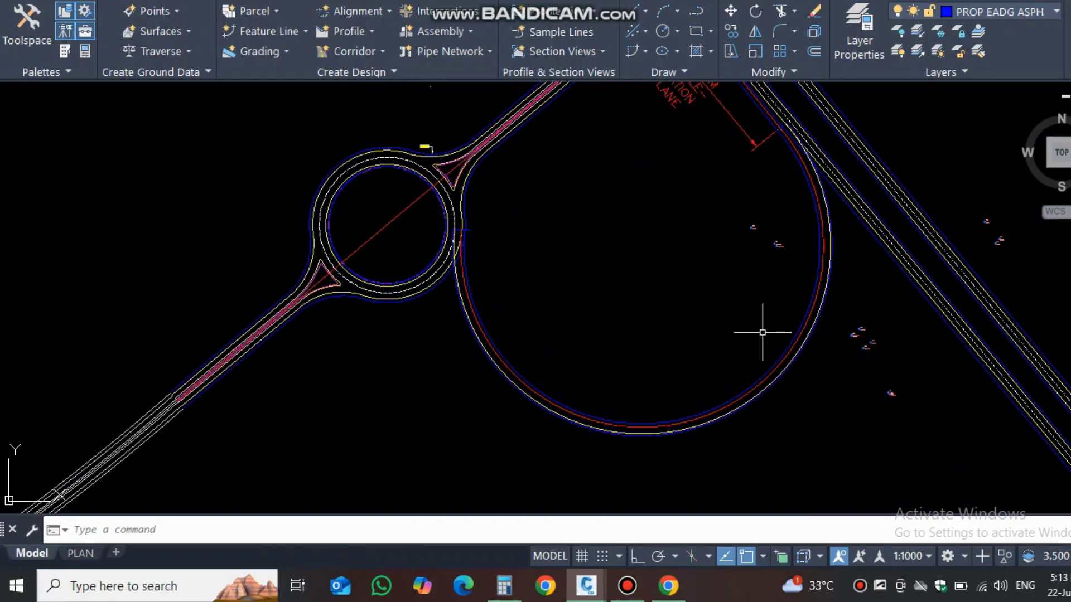
{"action": "mouse_move", "coordinate": [752, 191]}
{"action": "middle_mouse_down"}
{"action": "mouse_move", "coordinate": [739, 225]}
{"action": "mouse_move", "coordinate": [677, 279]}
{"action": "middle_mouse_up"}
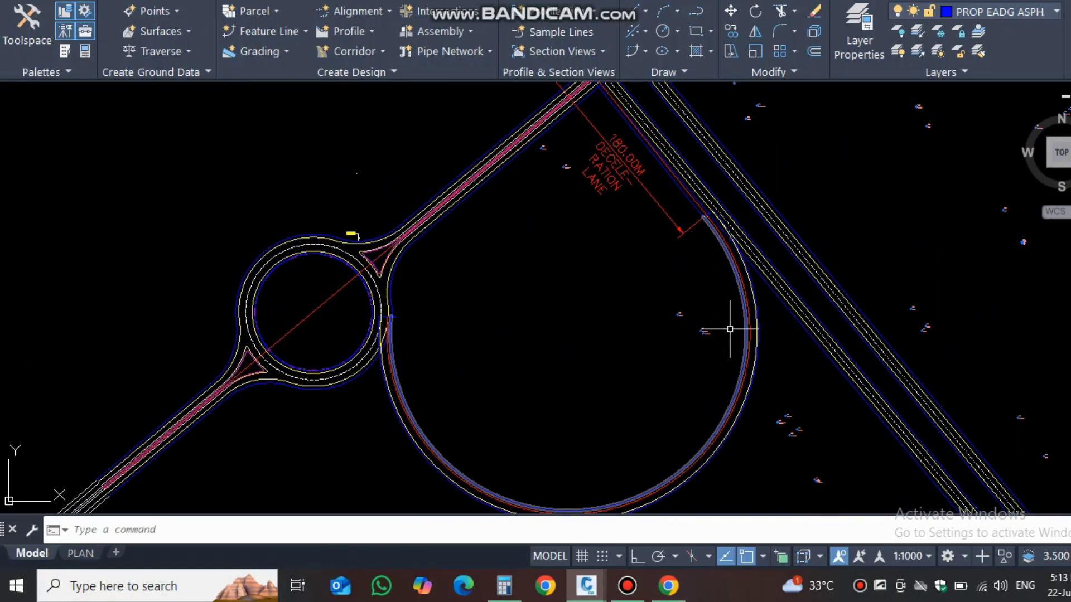
{"action": "middle_click_drag", "start_coordinate": [716, 344], "coordinate": [721, 262]}
{"action": "scroll", "coordinate": [428, 269], "scroll_direction": "up", "scroll_amount": 4}
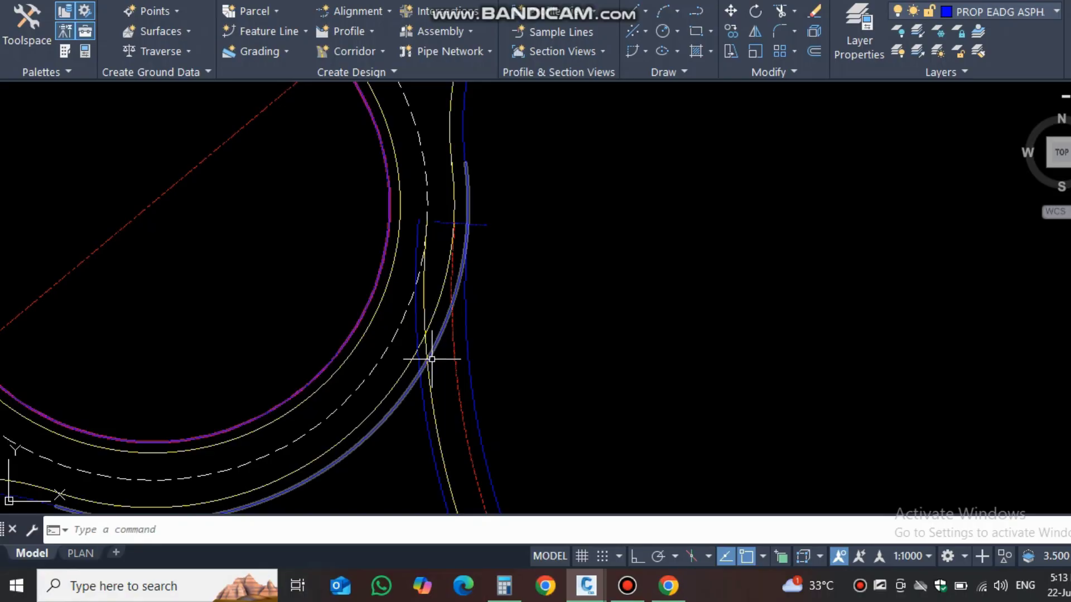
{"action": "scroll", "coordinate": [430, 357], "scroll_direction": "up", "scroll_amount": 2}
{"action": "left_click", "coordinate": [444, 340]}
{"action": "type", "text": "tr"}
{"action": "key", "text": "Return"}
{"action": "left_click", "coordinate": [406, 290]}
{"action": "left_click", "coordinate": [419, 285]}
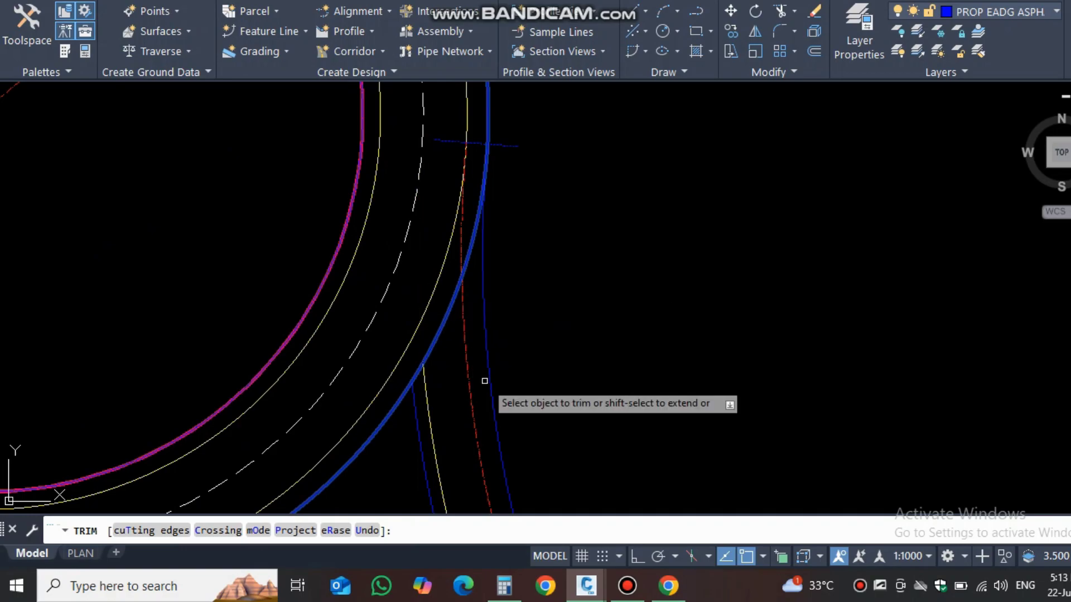
{"action": "key", "text": "Escape"}
{"action": "scroll", "coordinate": [490, 353], "scroll_direction": "down", "scroll_amount": 3}
{"action": "left_click", "coordinate": [490, 353]}
{"action": "key", "text": "Escape"}
Examine how the loop's yellow, red and blue lines meet the roundabout edge.
{"action": "scroll", "coordinate": [414, 433], "scroll_direction": "down", "scroll_amount": 2}
{"action": "middle_click_drag", "start_coordinate": [413, 433], "coordinate": [331, 281]}
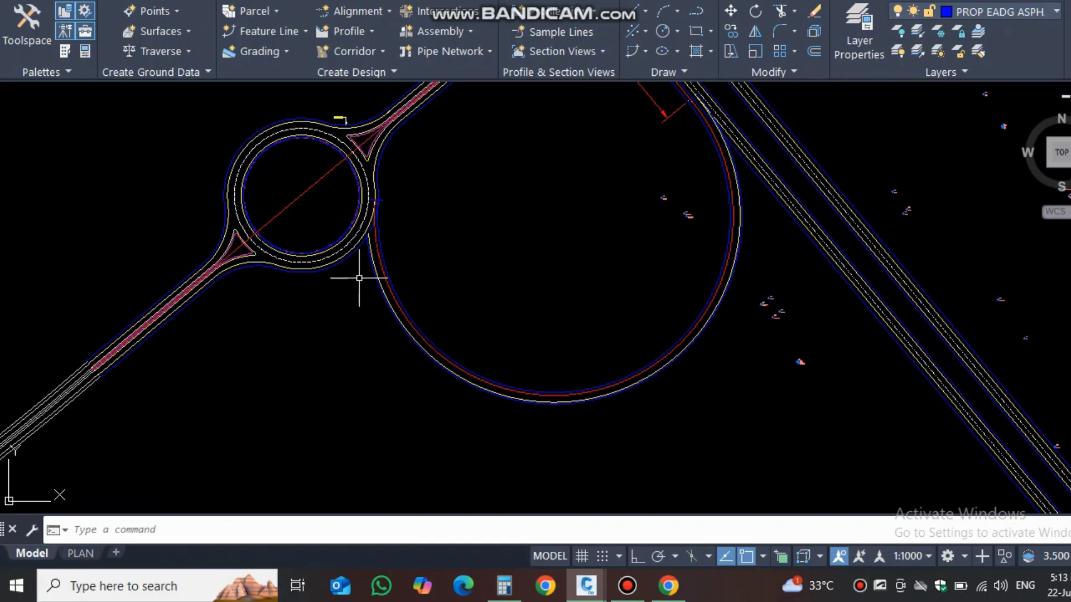
{"action": "scroll", "coordinate": [359, 277], "scroll_direction": "up", "scroll_amount": 2}
{"action": "scroll", "coordinate": [358, 244], "scroll_direction": "up", "scroll_amount": 5}
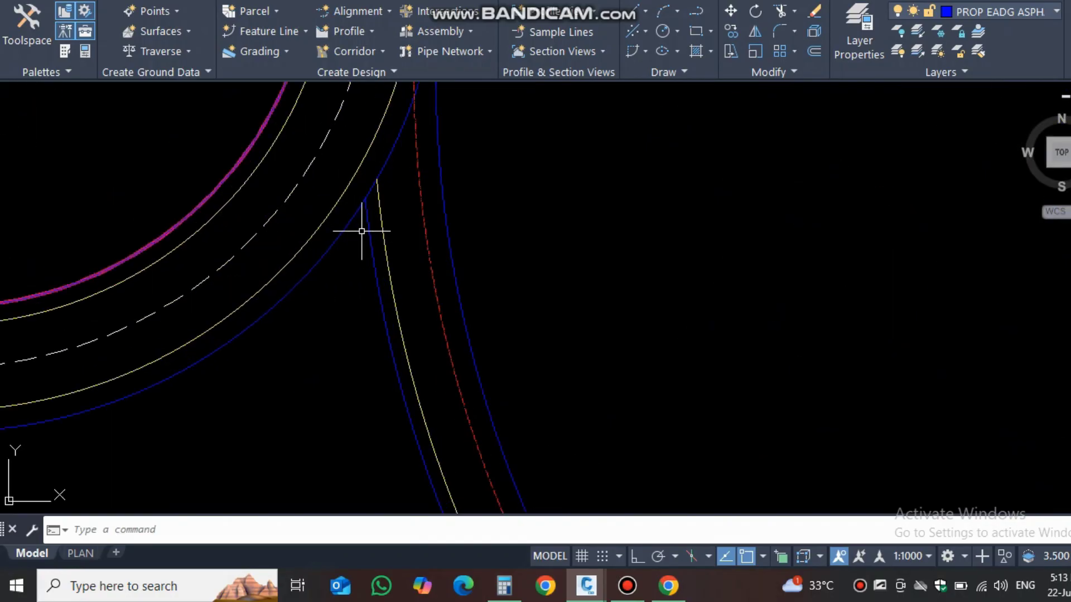
{"action": "scroll", "coordinate": [341, 289], "scroll_direction": "down", "scroll_amount": 2}
{"action": "scroll", "coordinate": [368, 240], "scroll_direction": "up", "scroll_amount": 3}
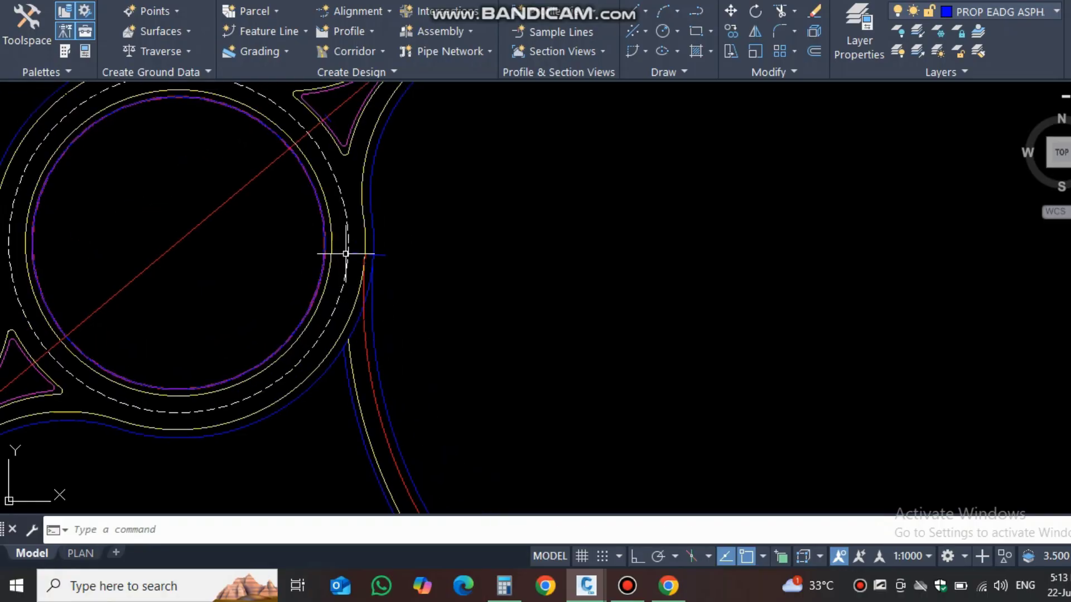
{"action": "scroll", "coordinate": [366, 300], "scroll_direction": "up", "scroll_amount": 2}
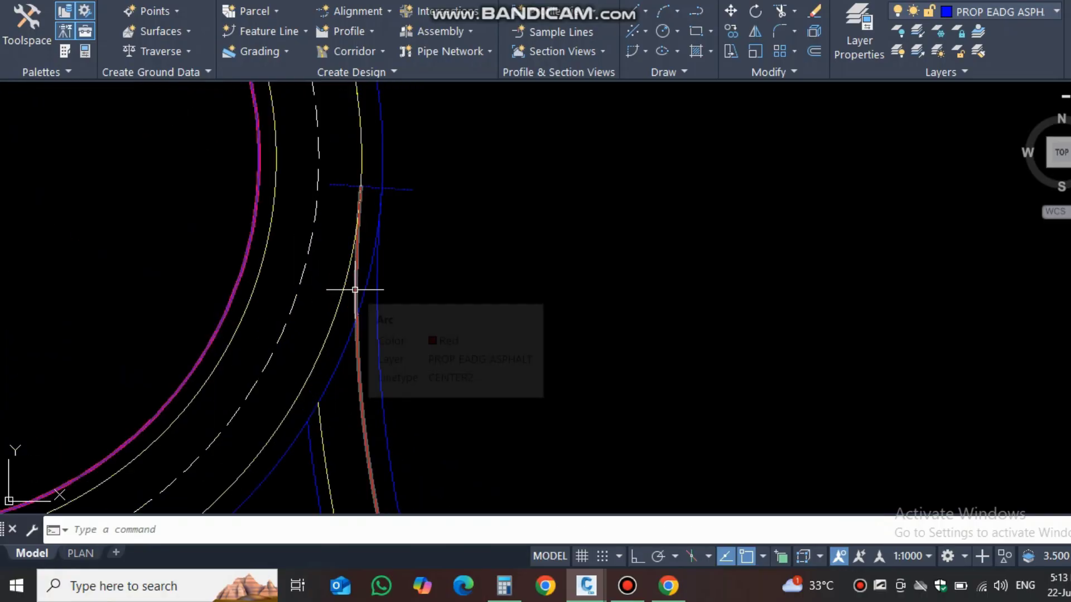
{"action": "scroll", "coordinate": [354, 290], "scroll_direction": "down", "scroll_amount": 2}
{"action": "scroll", "coordinate": [353, 289], "scroll_direction": "down", "scroll_amount": 2}
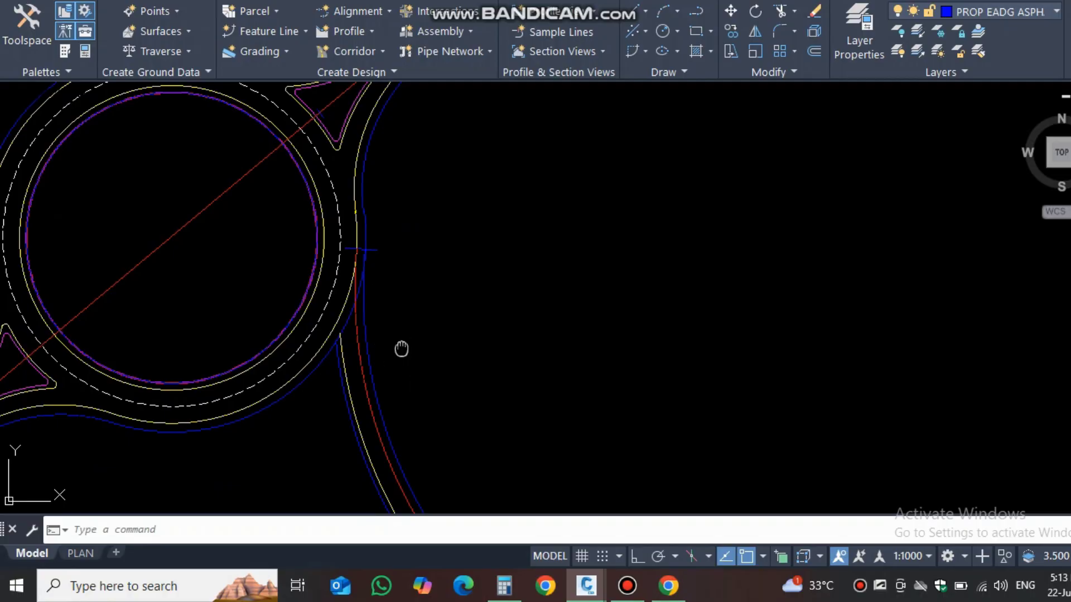
Check the radius of the red loop curve at its lowest part using a temporary radius dimension.
{"action": "middle_click_drag", "start_coordinate": [401, 349], "coordinate": [317, 213]}
{"action": "scroll", "coordinate": [316, 278], "scroll_direction": "down", "scroll_amount": 2}
{"action": "scroll", "coordinate": [536, 355], "scroll_direction": "down", "scroll_amount": 2}
{"action": "scroll", "coordinate": [568, 440], "scroll_direction": "up", "scroll_amount": 4}
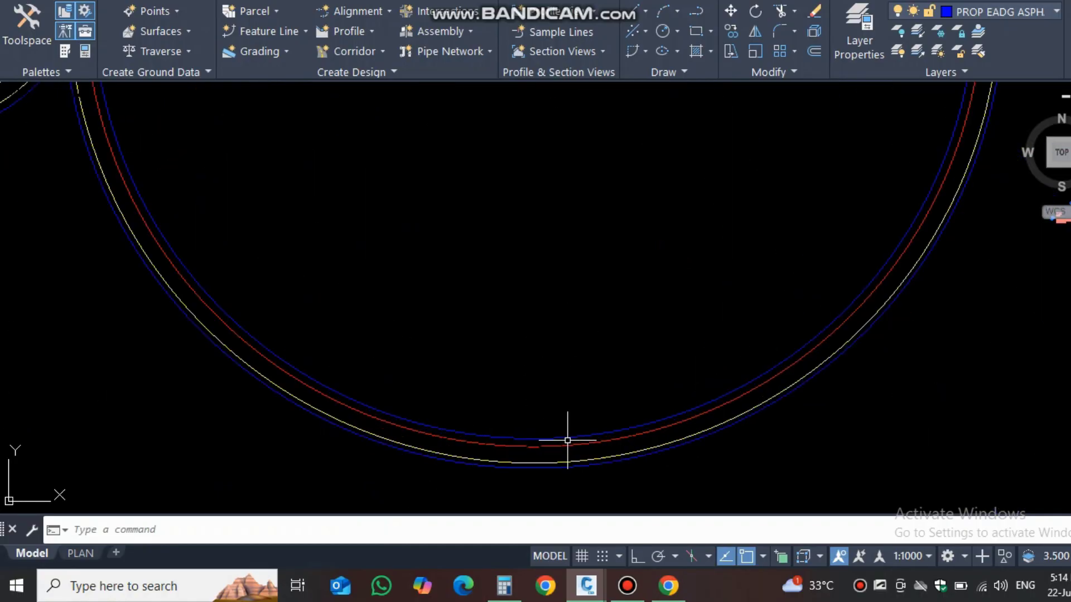
{"action": "type", "text": "dra"}
{"action": "key", "text": "Return"}
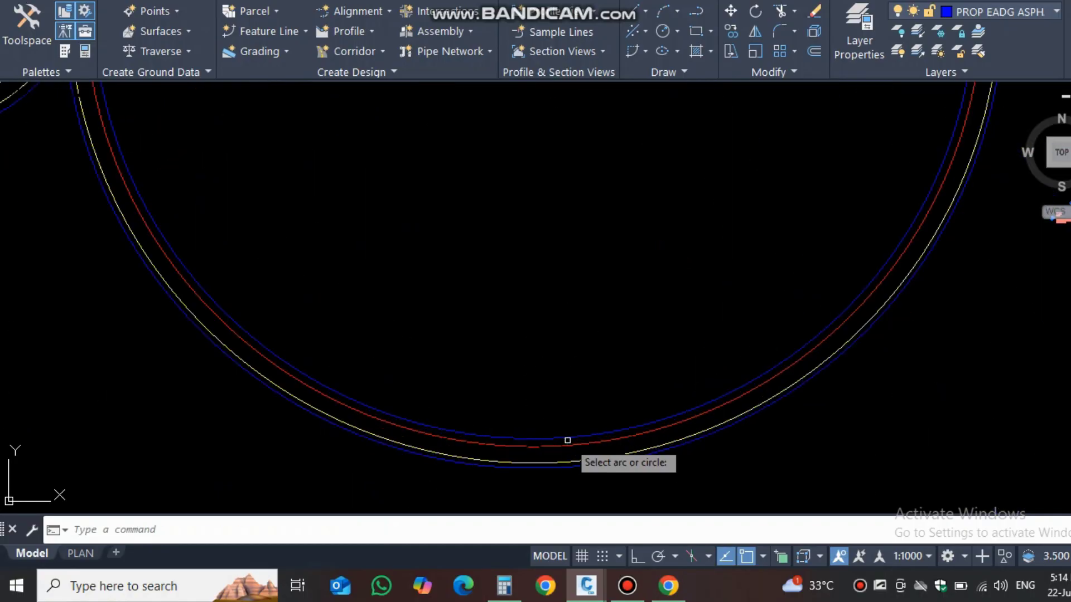
{"action": "left_click", "coordinate": [564, 443]}
{"action": "scroll", "coordinate": [560, 410], "scroll_direction": "up", "scroll_amount": 2}
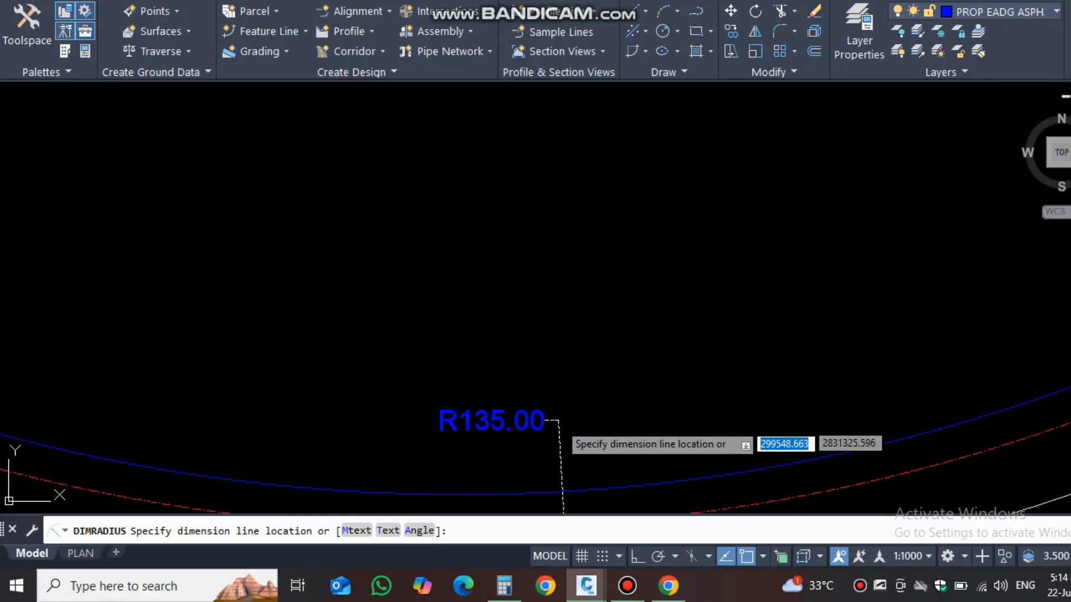
{"action": "key", "text": "Escape"}
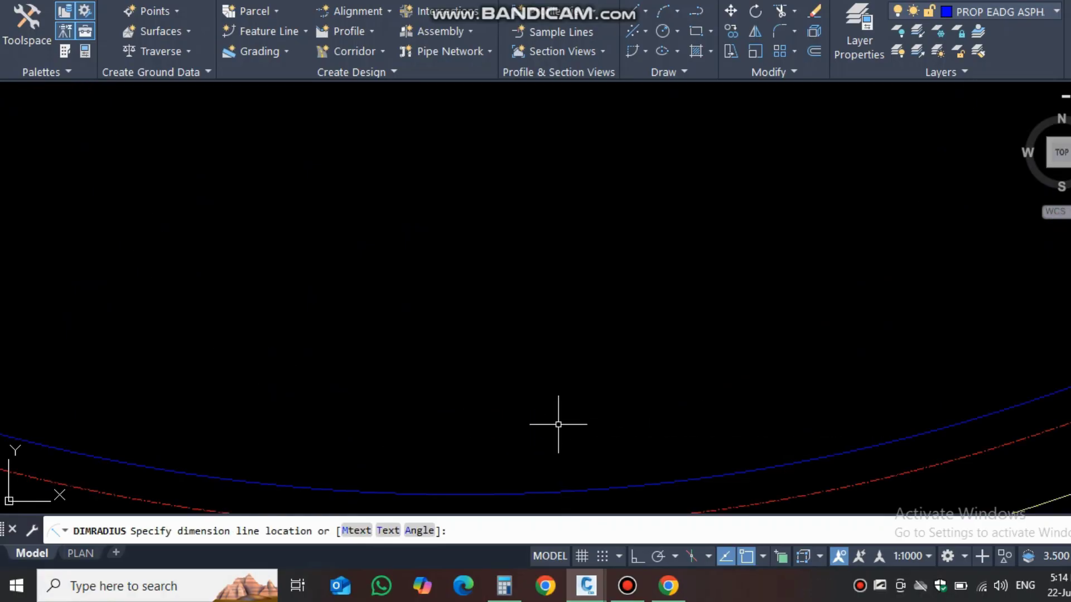
{"action": "scroll", "coordinate": [564, 407], "scroll_direction": "down", "scroll_amount": 3}
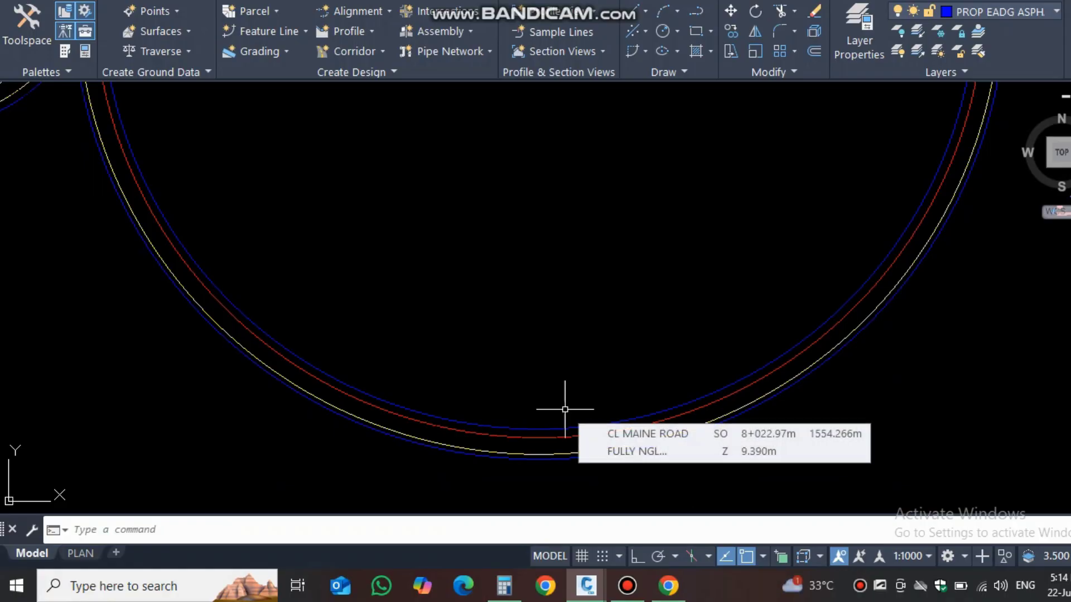
Examine the stretch along the deceleration lane down to where the offset loop curves cross the highway edge lines.
{"action": "scroll", "coordinate": [616, 208], "scroll_direction": "up", "scroll_amount": 2}
{"action": "scroll", "coordinate": [643, 313], "scroll_direction": "down", "scroll_amount": 8}
{"action": "scroll", "coordinate": [693, 209], "scroll_direction": "up", "scroll_amount": 2}
{"action": "scroll", "coordinate": [694, 208], "scroll_direction": "up", "scroll_amount": 5}
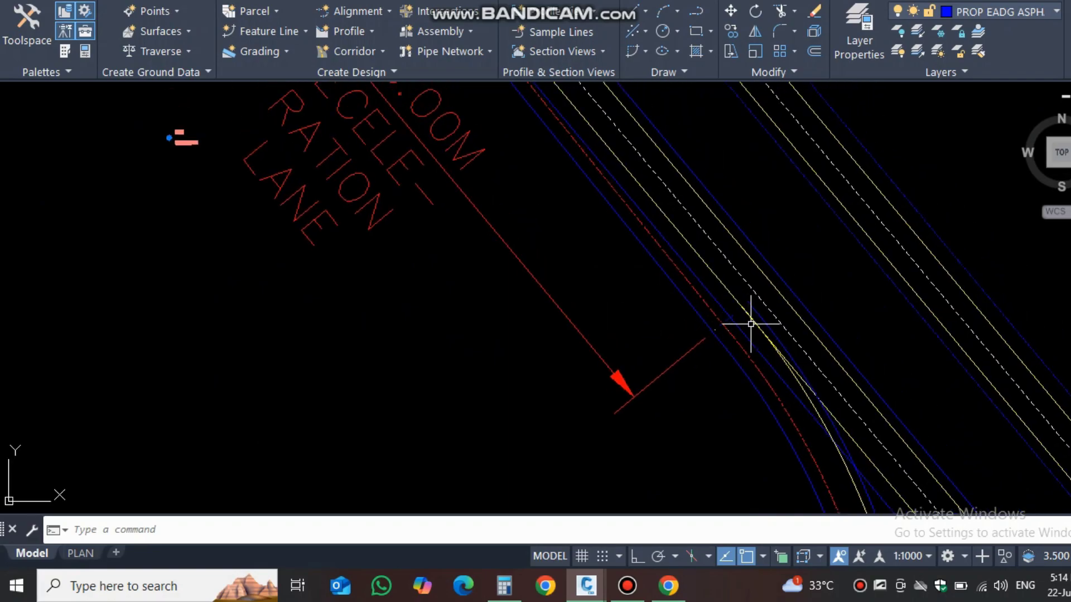
{"action": "middle_click_drag", "start_coordinate": [823, 430], "coordinate": [728, 250]}
{"action": "middle_click_drag", "start_coordinate": [648, 165], "coordinate": [767, 400]}
{"action": "middle_click_drag", "start_coordinate": [656, 230], "coordinate": [835, 456]}
{"action": "middle_click_drag", "start_coordinate": [654, 250], "coordinate": [790, 452]}
{"action": "mouse_move", "coordinate": [663, 290]}
{"action": "middle_mouse_down"}
{"action": "mouse_move", "coordinate": [768, 447]}
{"action": "mouse_move", "coordinate": [747, 450]}
{"action": "middle_mouse_up"}
{"action": "middle_click_drag", "start_coordinate": [612, 268], "coordinate": [683, 390]}
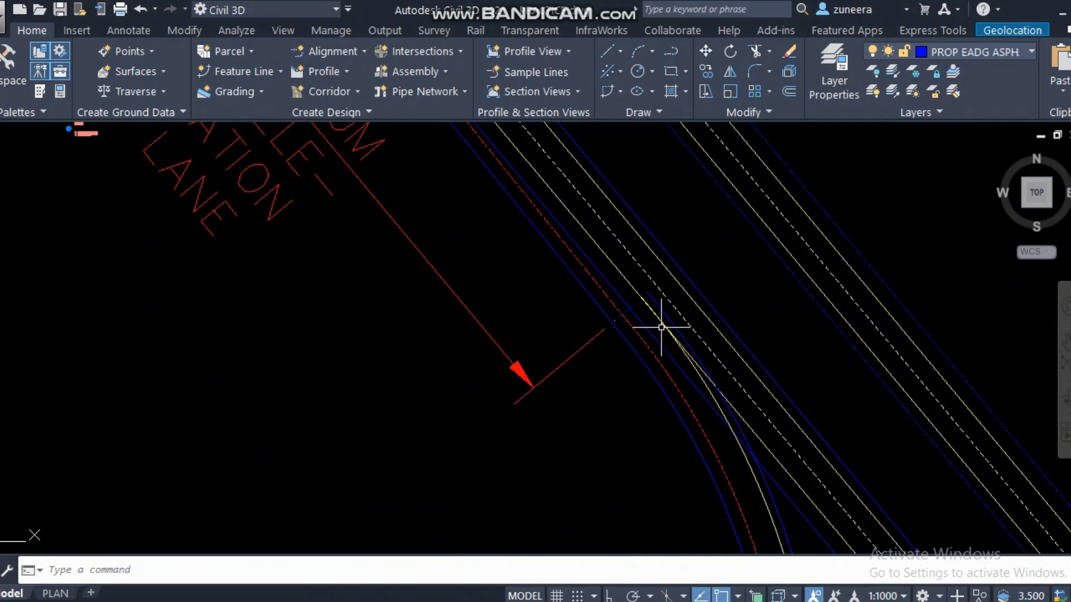
Trim the outer blue loop curve above its crossing with the highway's blue asphalt edge.
{"action": "scroll", "coordinate": [661, 327], "scroll_direction": "up", "scroll_amount": 4}
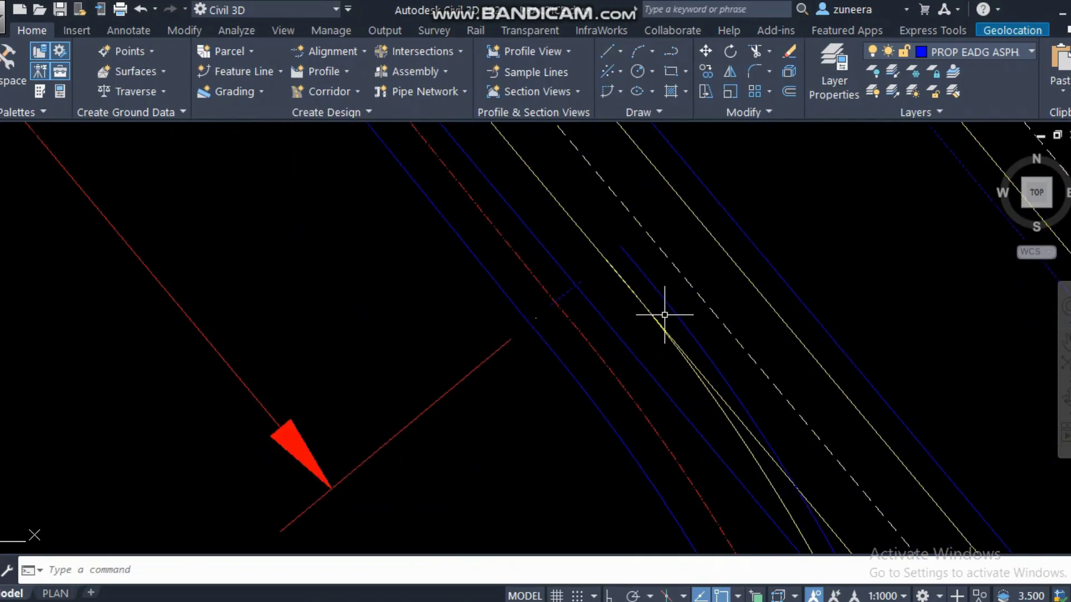
{"action": "middle_click_drag", "start_coordinate": [721, 417], "coordinate": [538, 225]}
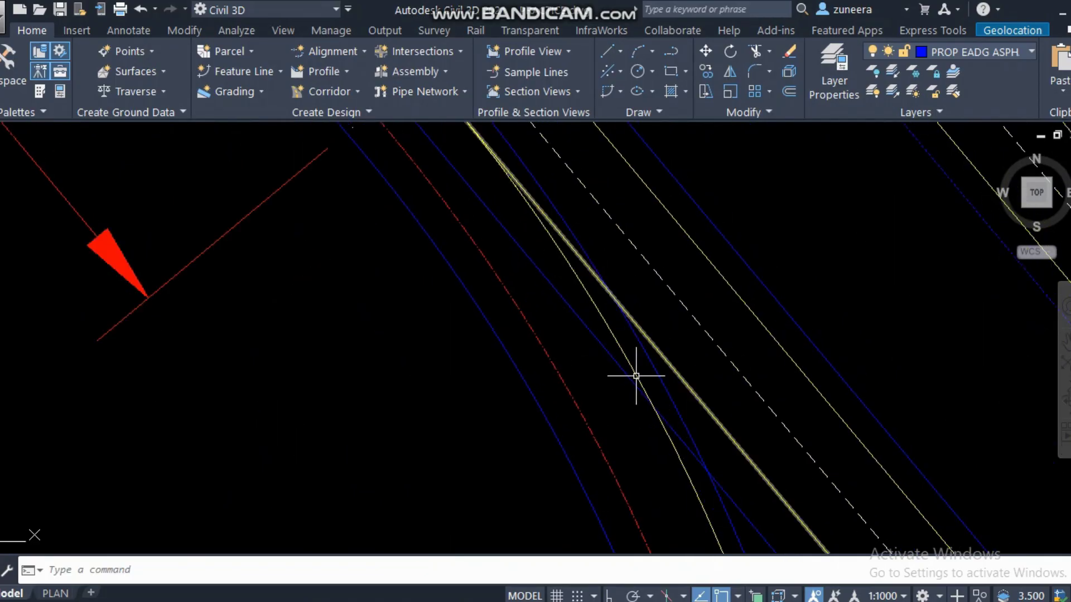
{"action": "middle_click_drag", "start_coordinate": [636, 376], "coordinate": [591, 314]}
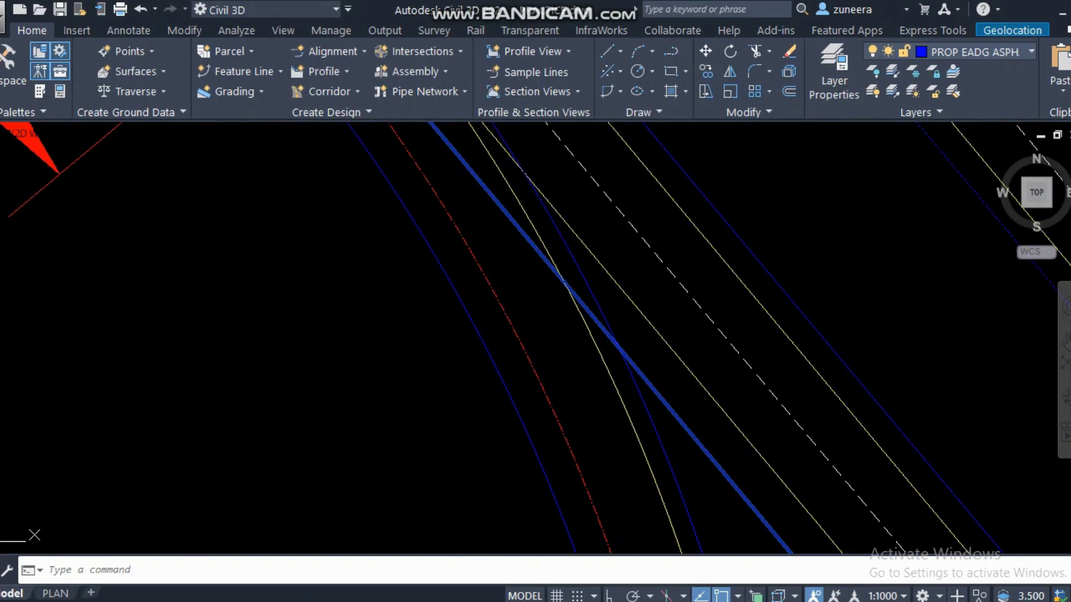
{"action": "type", "text": "tr"}
{"action": "key", "text": "Return"}
{"action": "left_click", "coordinate": [657, 384]}
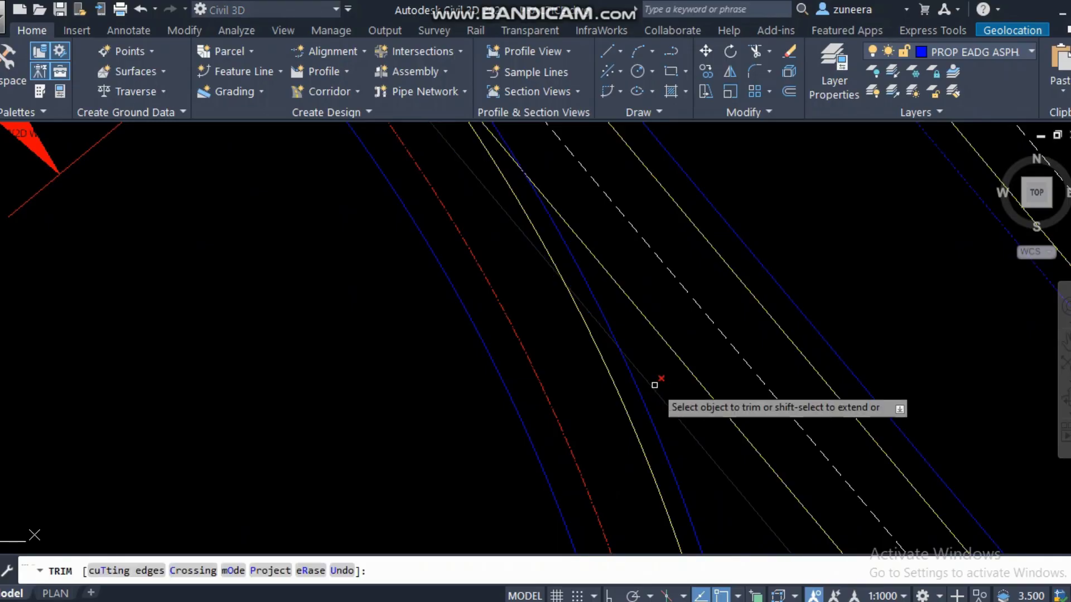
{"action": "left_click", "coordinate": [588, 286]}
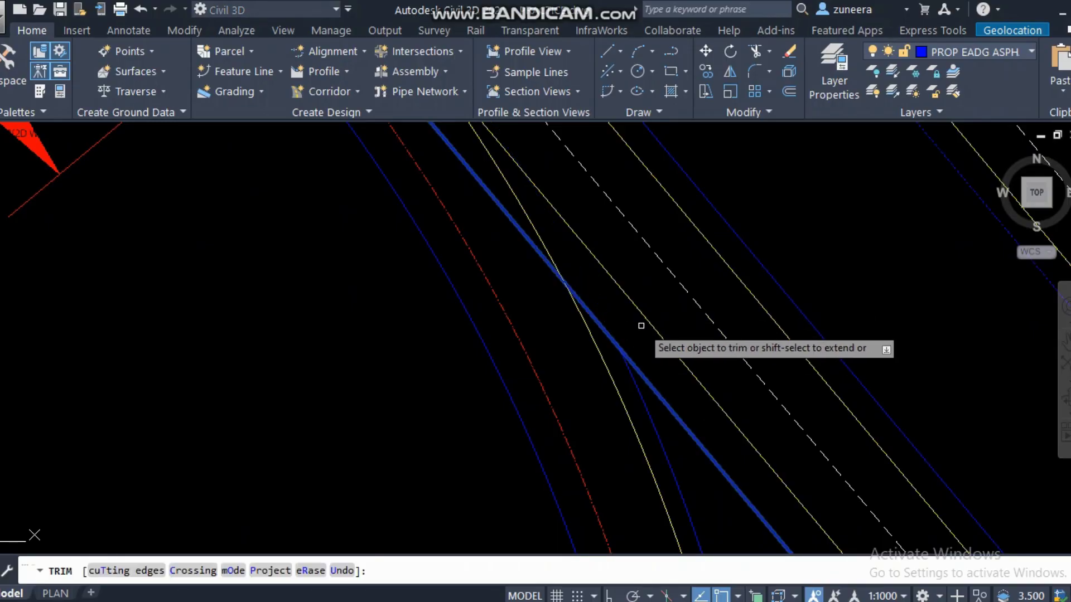
{"action": "key", "text": "Escape"}
Compare the ramp's divergence from the highway with the reference interchange drawing, including its chevrons and rounded nose, and return to the practice drawing.
{"action": "scroll", "coordinate": [642, 325], "scroll_direction": "down", "scroll_amount": 2}
{"action": "scroll", "coordinate": [664, 385], "scroll_direction": "down", "scroll_amount": 2}
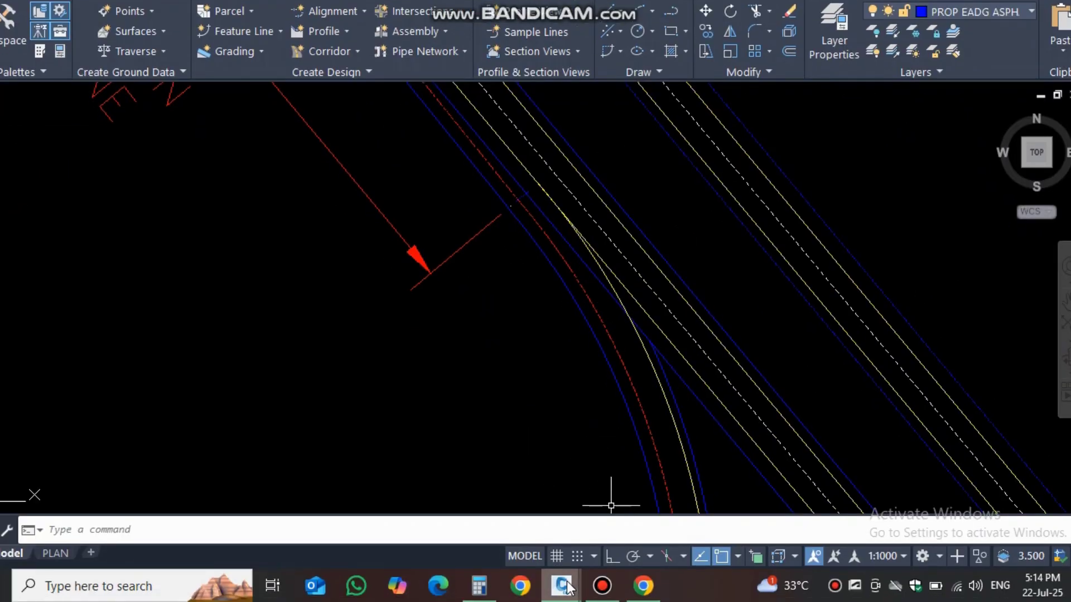
{"action": "mouse_move", "coordinate": [564, 586]}
{"action": "left_click", "coordinate": [620, 522]}
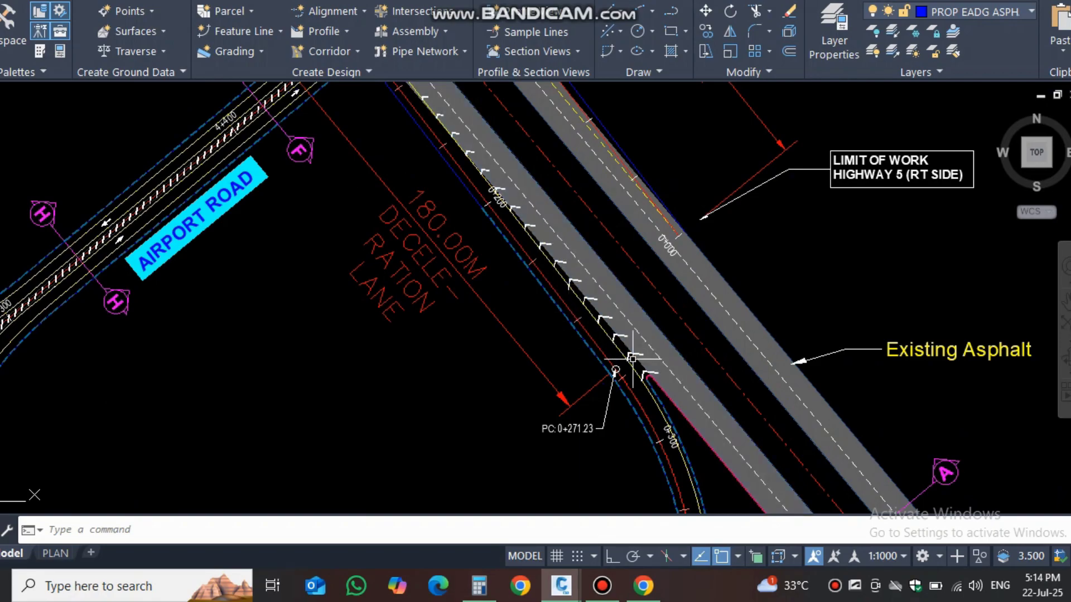
{"action": "scroll", "coordinate": [619, 352], "scroll_direction": "up", "scroll_amount": 5}
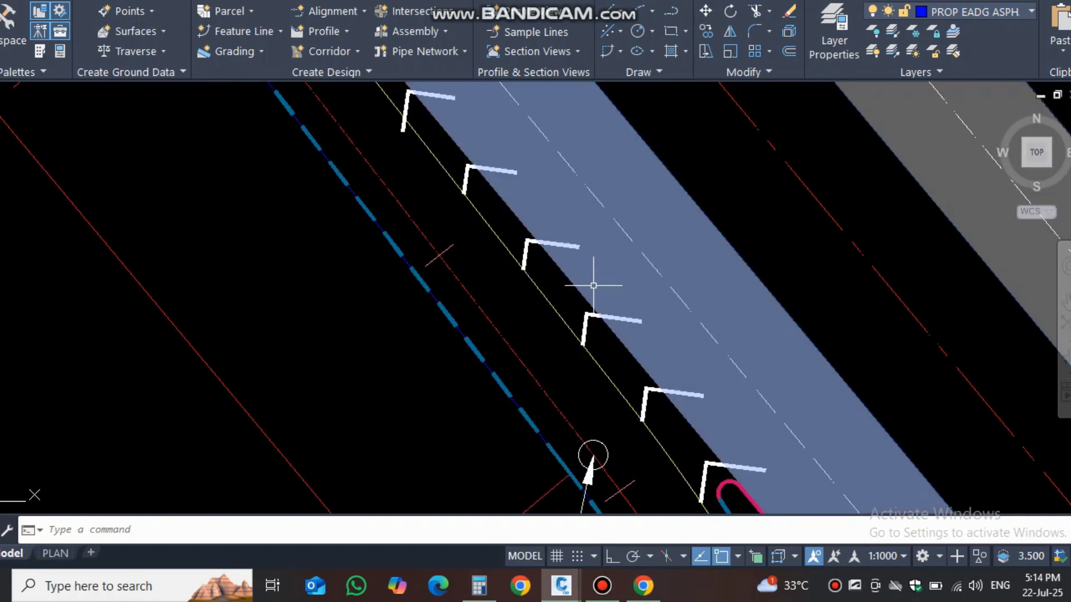
{"action": "scroll", "coordinate": [507, 267], "scroll_direction": "down", "scroll_amount": 3}
{"action": "scroll", "coordinate": [506, 267], "scroll_direction": "down", "scroll_amount": 2}
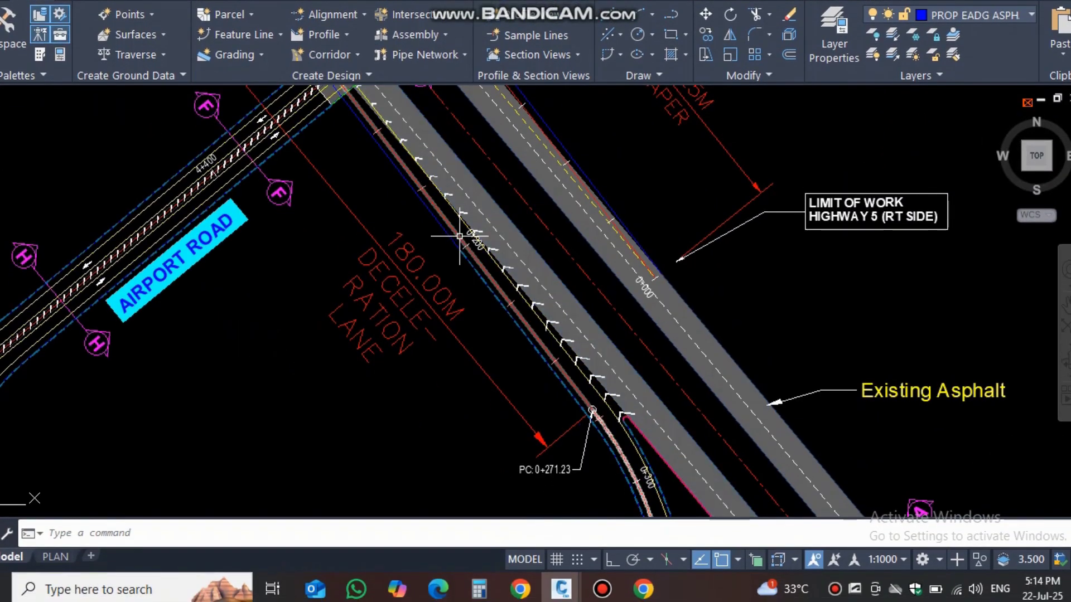
{"action": "left_click", "coordinate": [526, 304]}
{"action": "mouse_move", "coordinate": [560, 583]}
{"action": "left_click", "coordinate": [521, 479]}
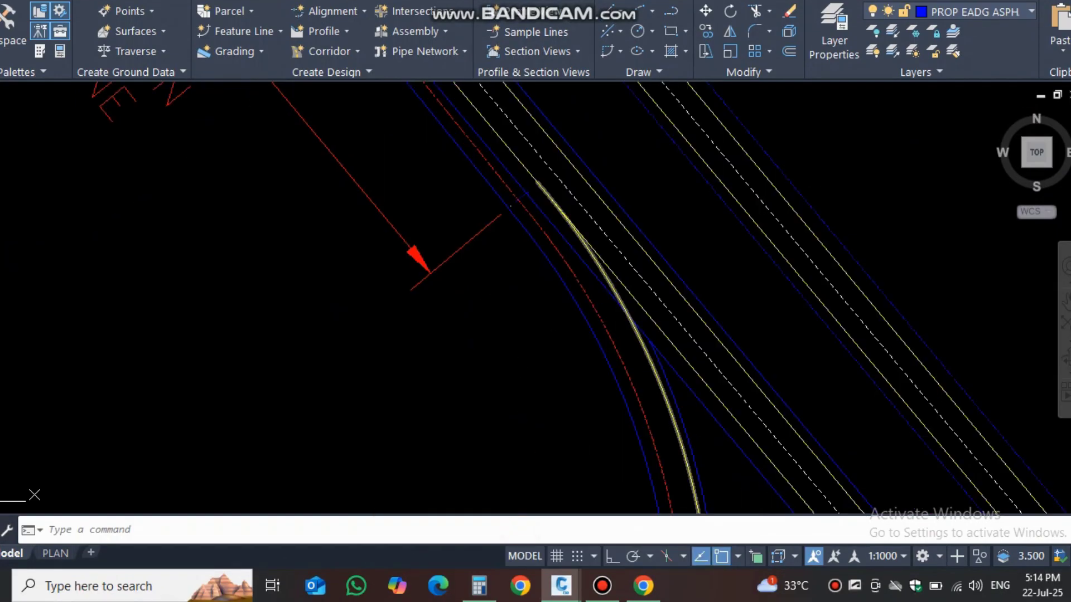
Try to draw a Ttr circle tangent to the highway's blue asphalt edge and the loop's outer blue edge.
{"action": "middle_click_drag", "start_coordinate": [646, 342], "coordinate": [549, 268]}
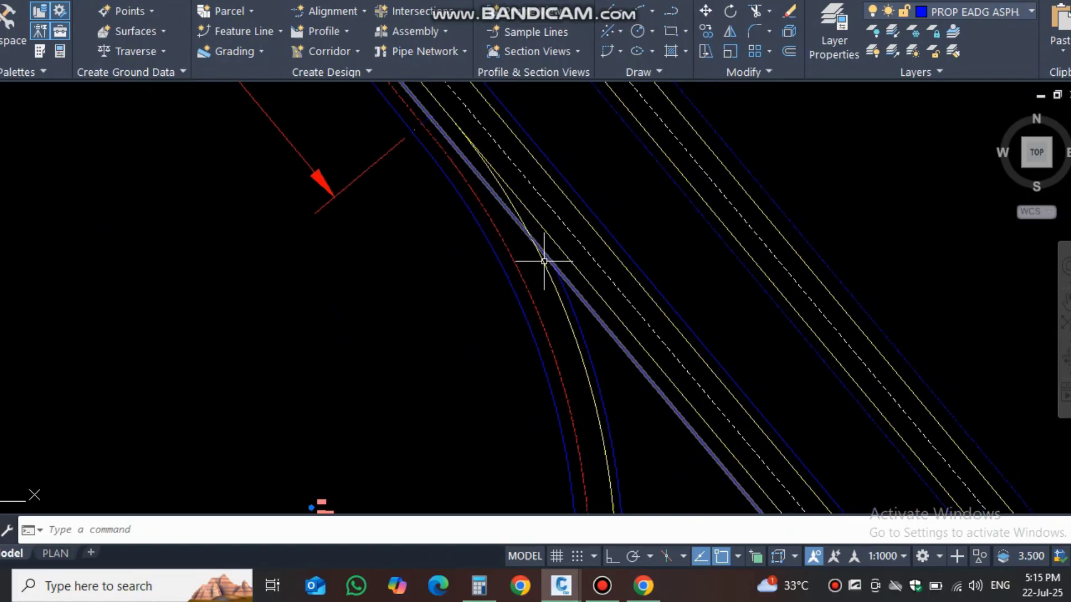
{"action": "scroll", "coordinate": [562, 287], "scroll_direction": "up", "scroll_amount": 3}
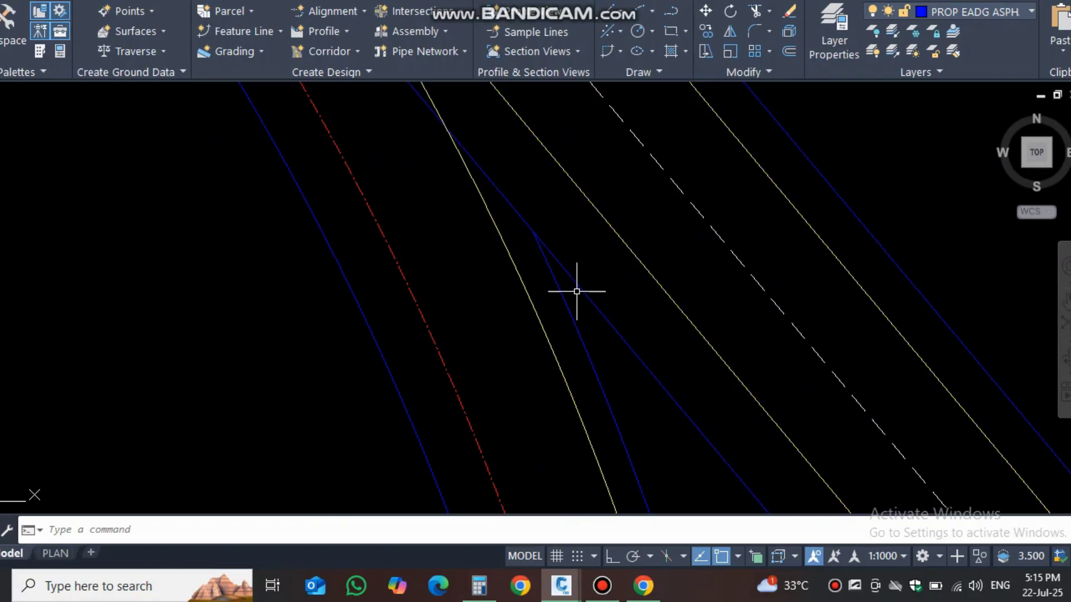
{"action": "type", "text": "c"}
{"action": "key", "text": "Return"}
{"action": "type", "text": "ttr"}
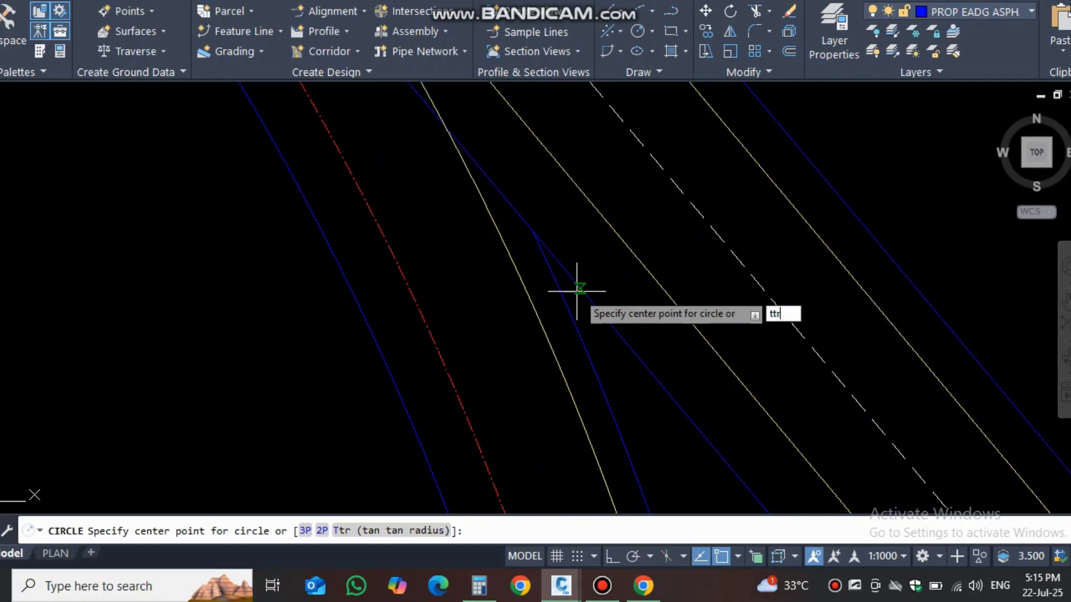
{"action": "key", "text": "Return"}
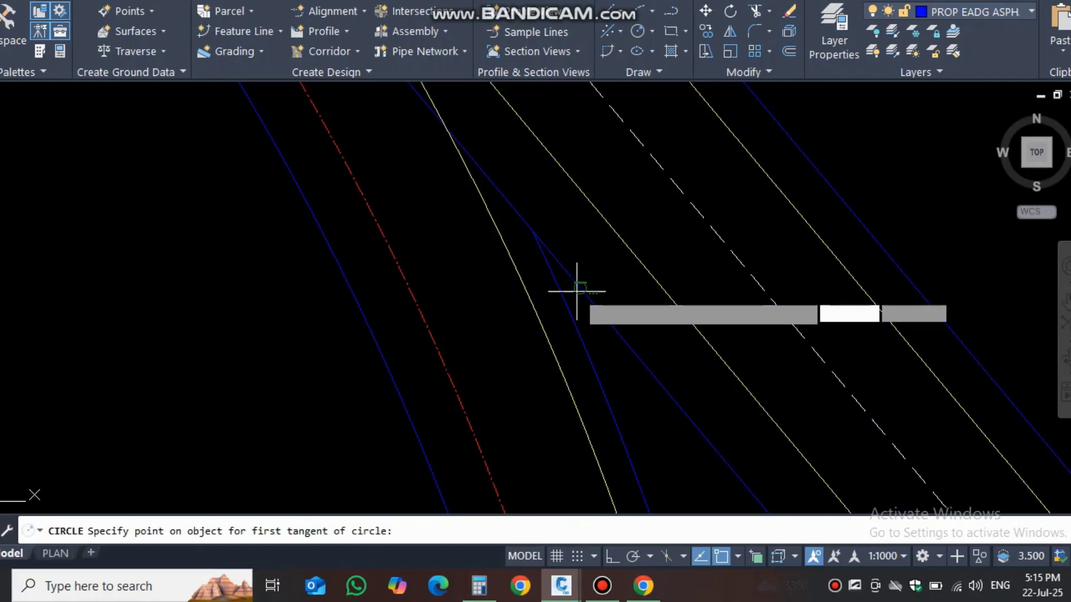
{"action": "left_click", "coordinate": [583, 292]}
{"action": "left_click", "coordinate": [583, 292]}
{"action": "key", "text": "Return"}
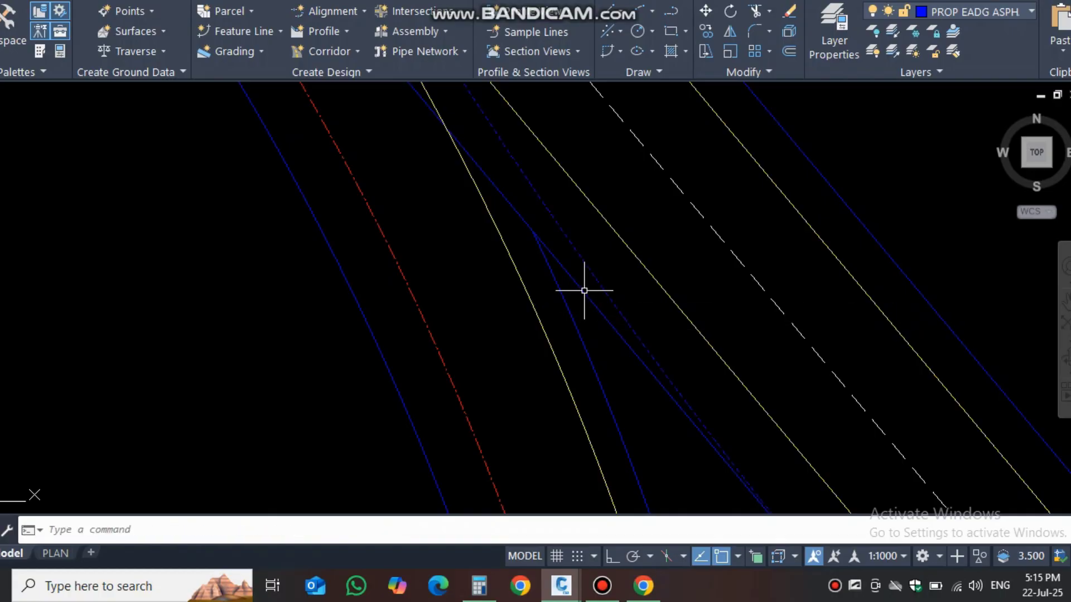
Delete the oversized dashed tangent circle near the highway's asphalt edge.
{"action": "type", "text": "we"}
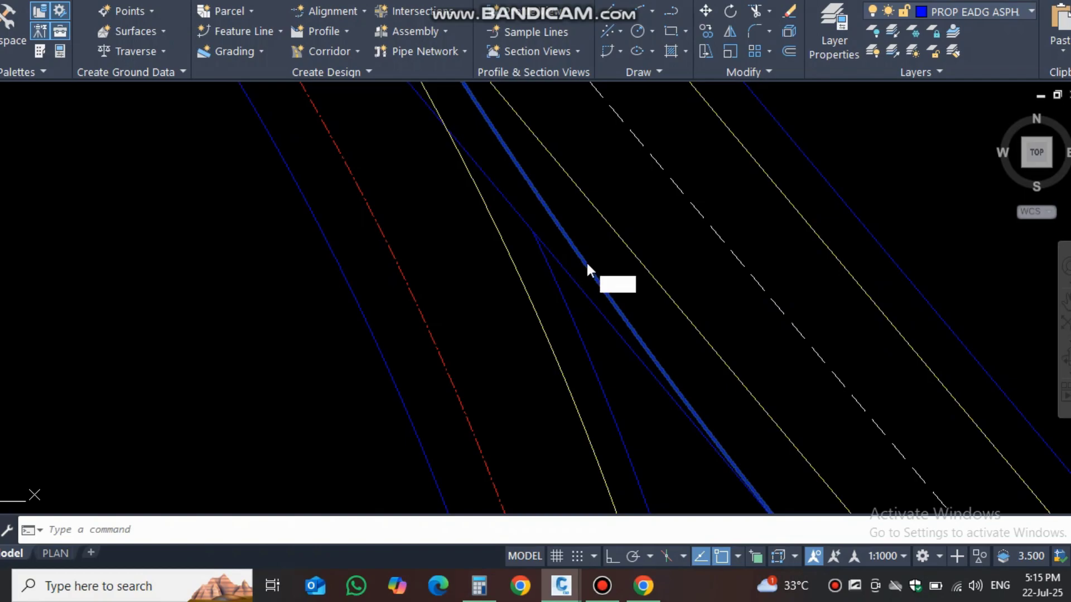
{"action": "key", "text": "Return"}
{"action": "key", "text": "Escape"}
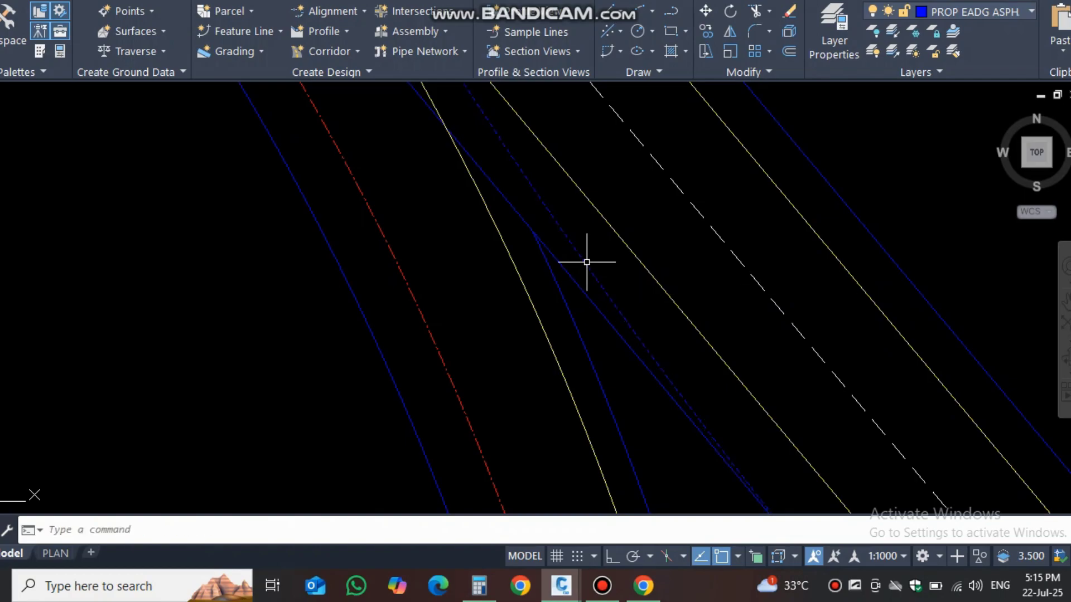
{"action": "left_click", "coordinate": [586, 268]}
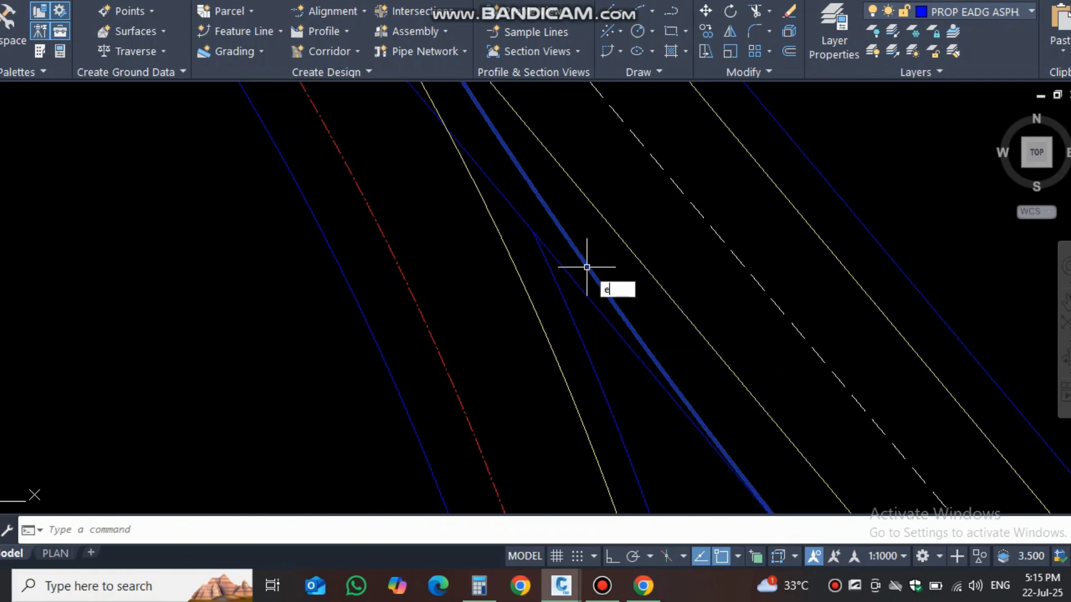
{"action": "key", "text": "Delete"}
Draw a Ttr circle of radius 1 tangent to the loop's outer blue edge and the highway's blue asphalt edge.
{"action": "type", "text": "c"}
{"action": "key", "text": "Return"}
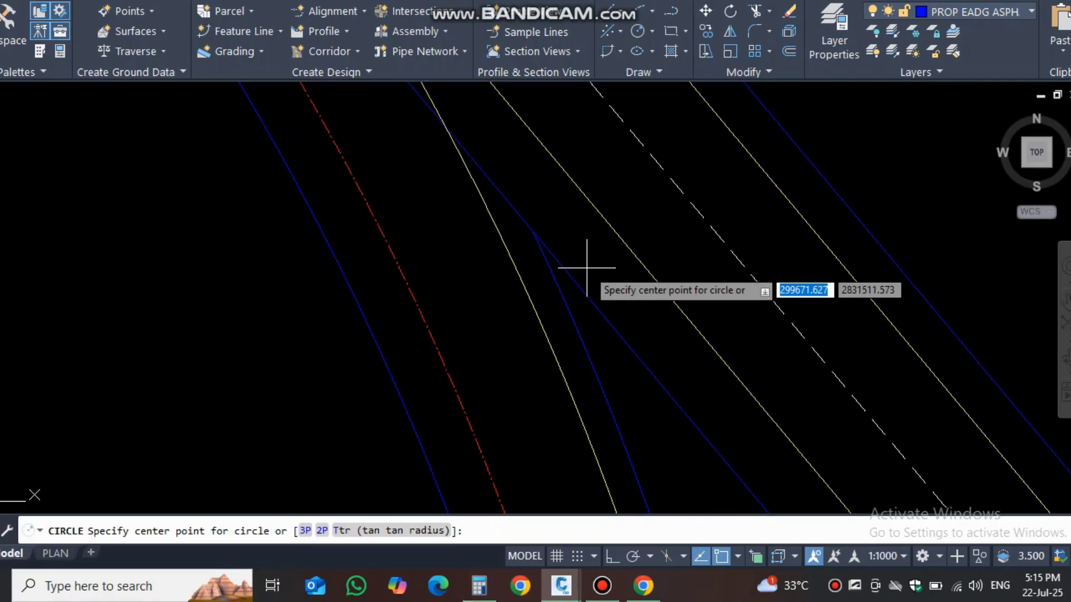
{"action": "type", "text": "ttr"}
{"action": "key", "text": "Return"}
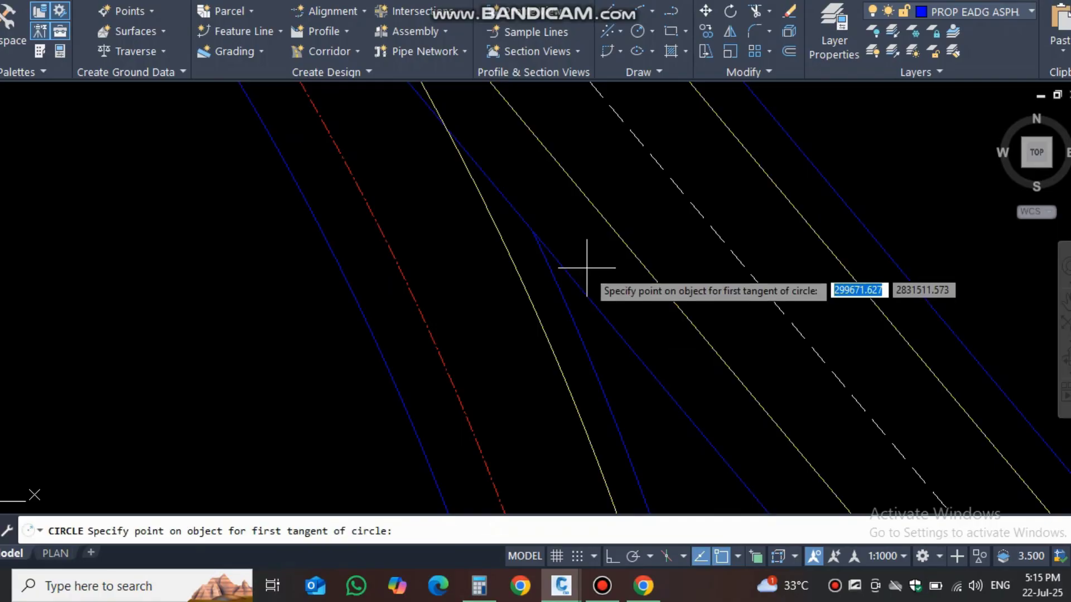
{"action": "left_click", "coordinate": [565, 310]}
{"action": "left_click", "coordinate": [586, 292]}
{"action": "type", "text": "1"}
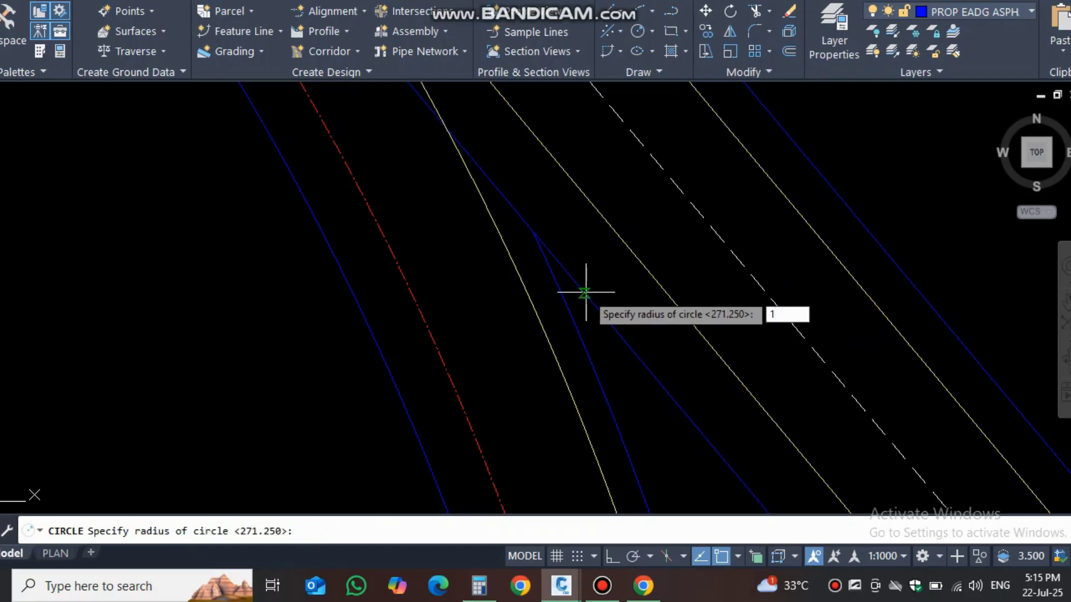
{"action": "key", "text": "Return"}
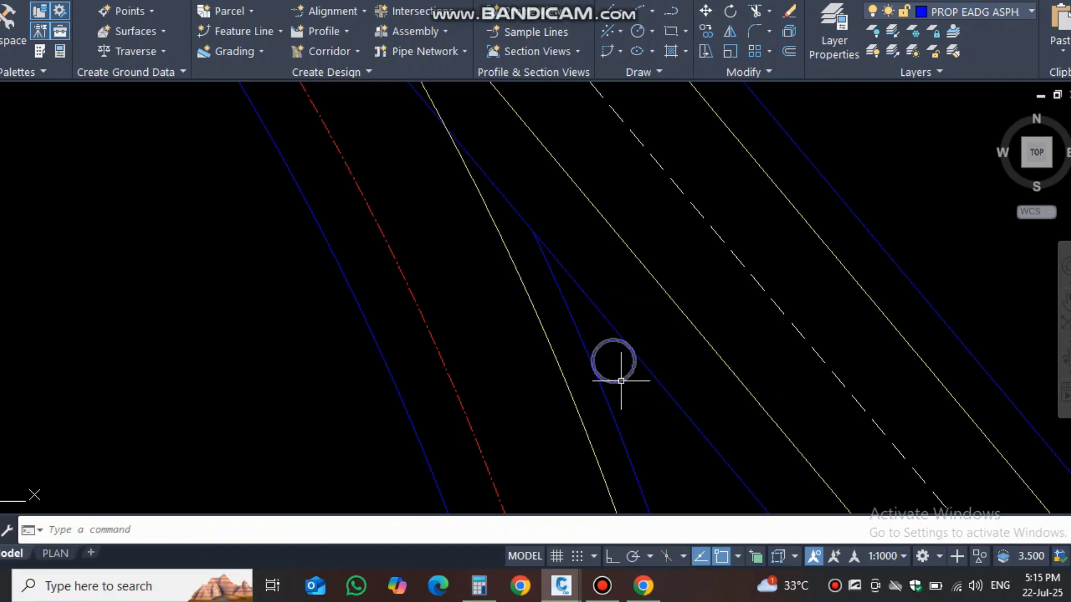
Try to trim the lower part of the small tangent circle between the two blue edges.
{"action": "type", "text": "tr"}
{"action": "key", "text": "Return"}
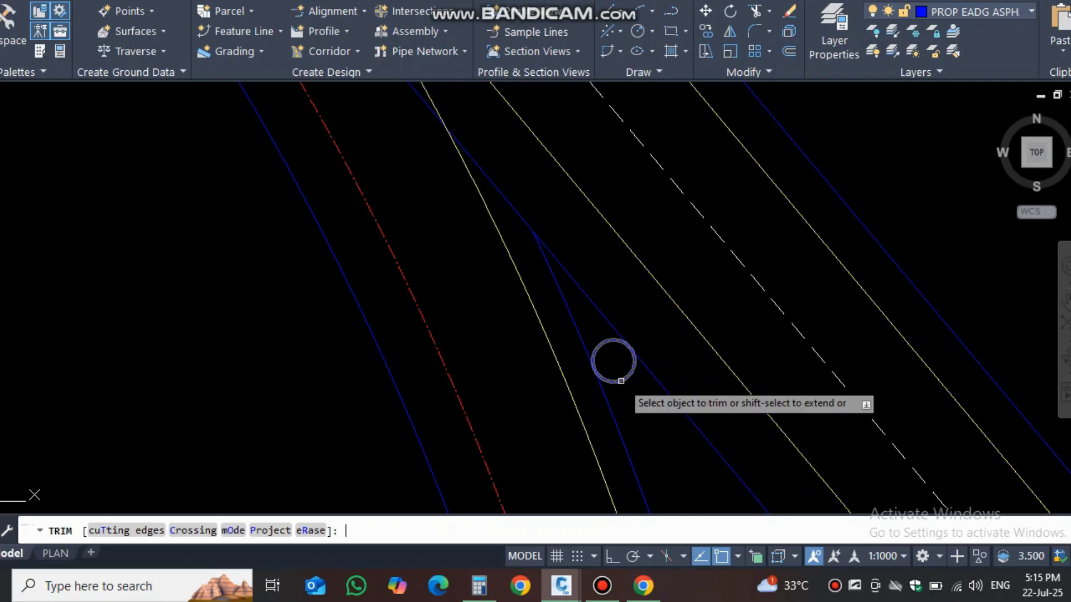
{"action": "left_click_drag", "start_coordinate": [626, 377], "coordinate": [617, 379]}
{"action": "left_click", "coordinate": [617, 379]}
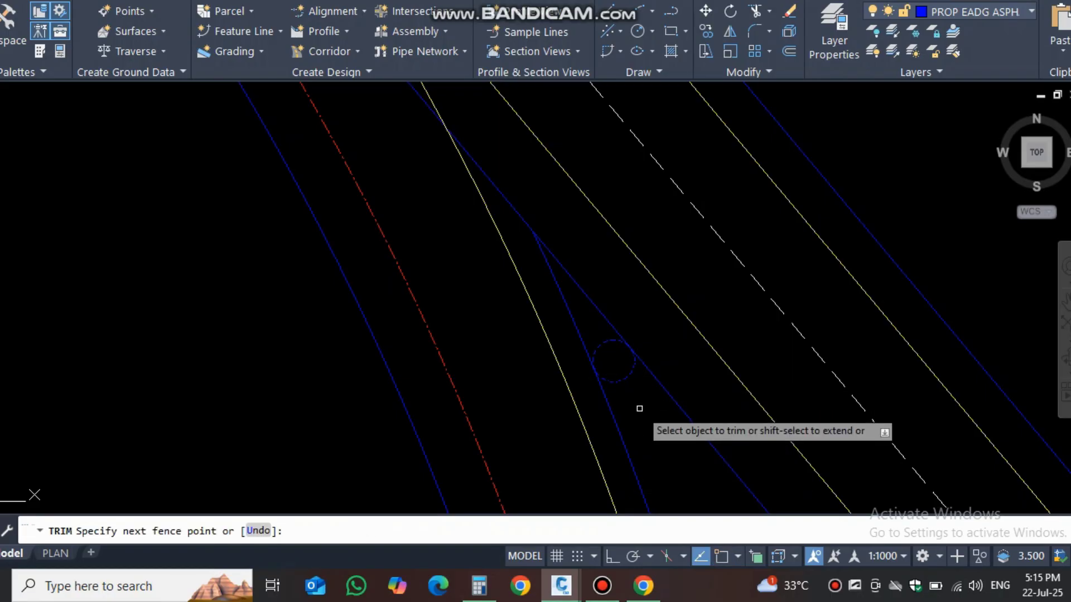
{"action": "key", "text": "Escape"}
{"action": "type", "text": "p"}
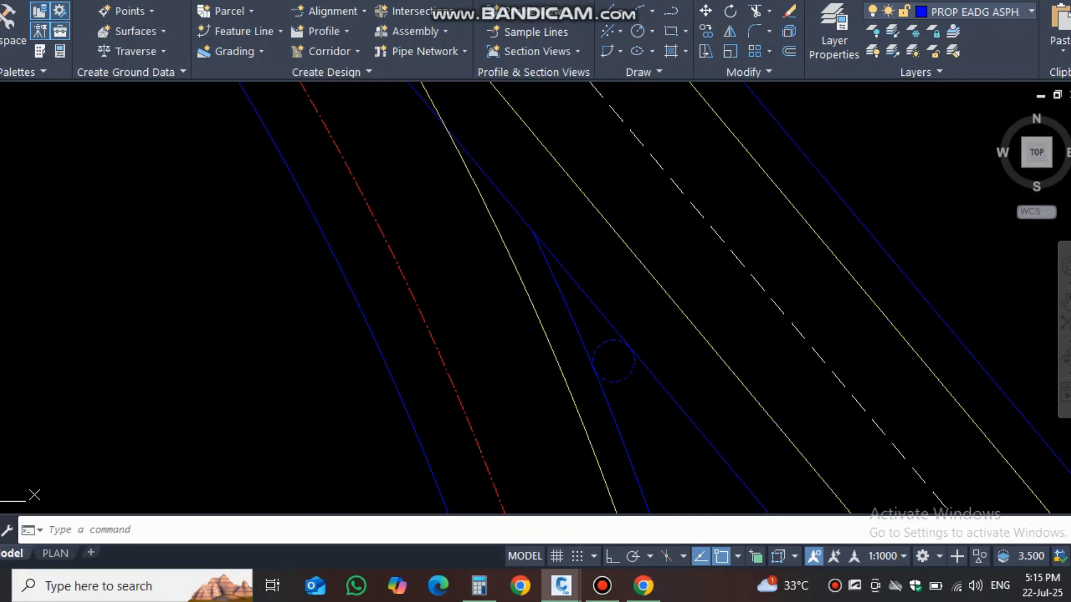
{"action": "type", "text": "l"}
{"action": "key", "text": "Return"}
{"action": "key", "text": "Return"}
{"action": "key", "text": "Escape"}
Try to trim the tangent circle with the loop's and highway's blue edges selected as cutting edges.
{"action": "scroll", "coordinate": [612, 376], "scroll_direction": "up", "scroll_amount": 4}
{"action": "left_click", "coordinate": [693, 342]}
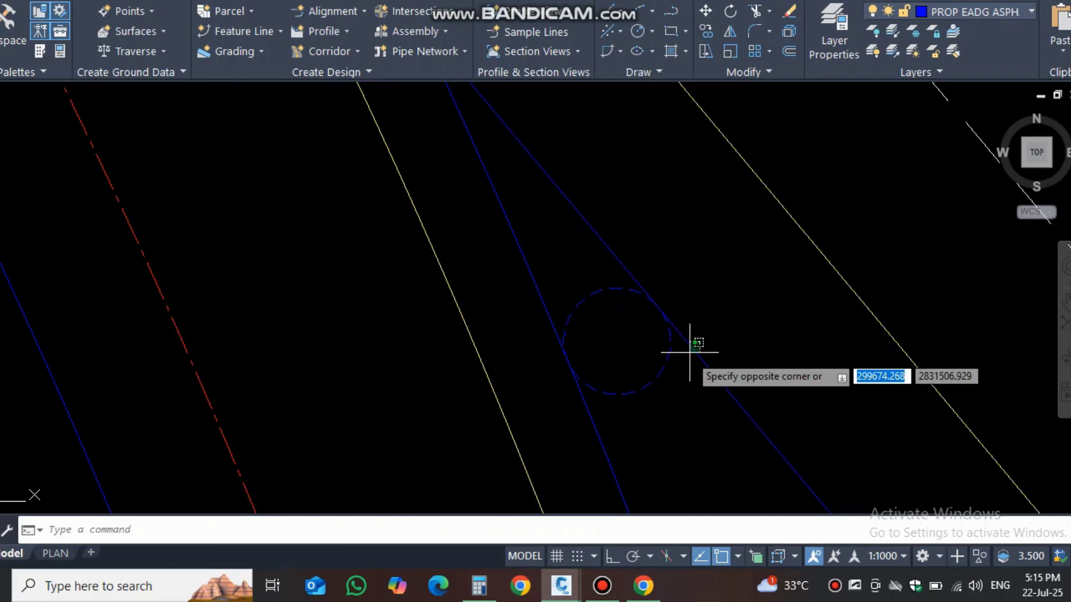
{"action": "left_click", "coordinate": [689, 357]}
{"action": "left_click", "coordinate": [636, 409]}
{"action": "left_click", "coordinate": [590, 426]}
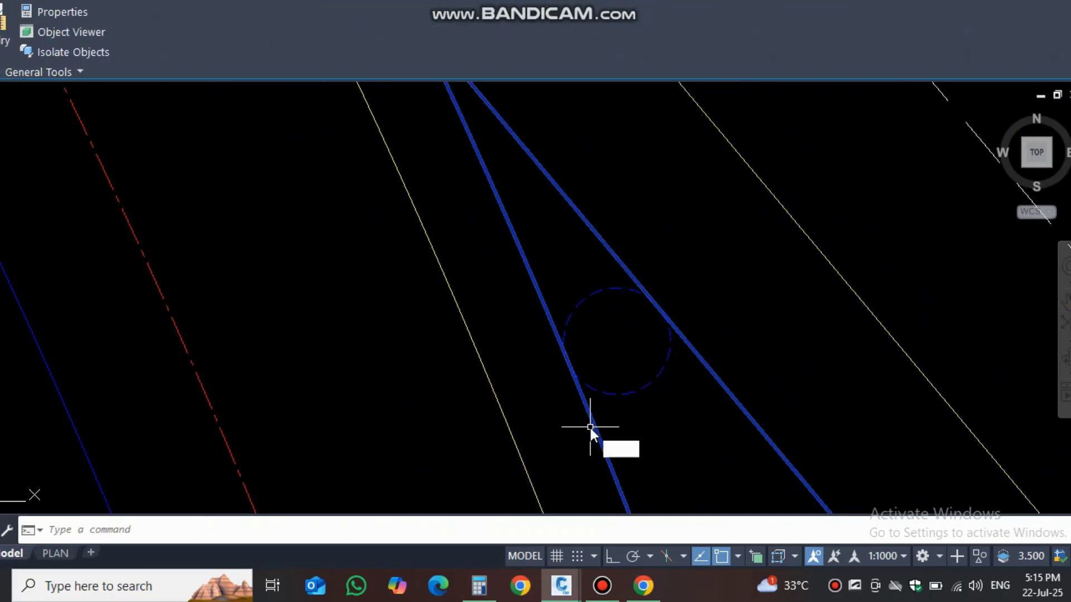
{"action": "type", "text": "tr"}
{"action": "key", "text": "Return"}
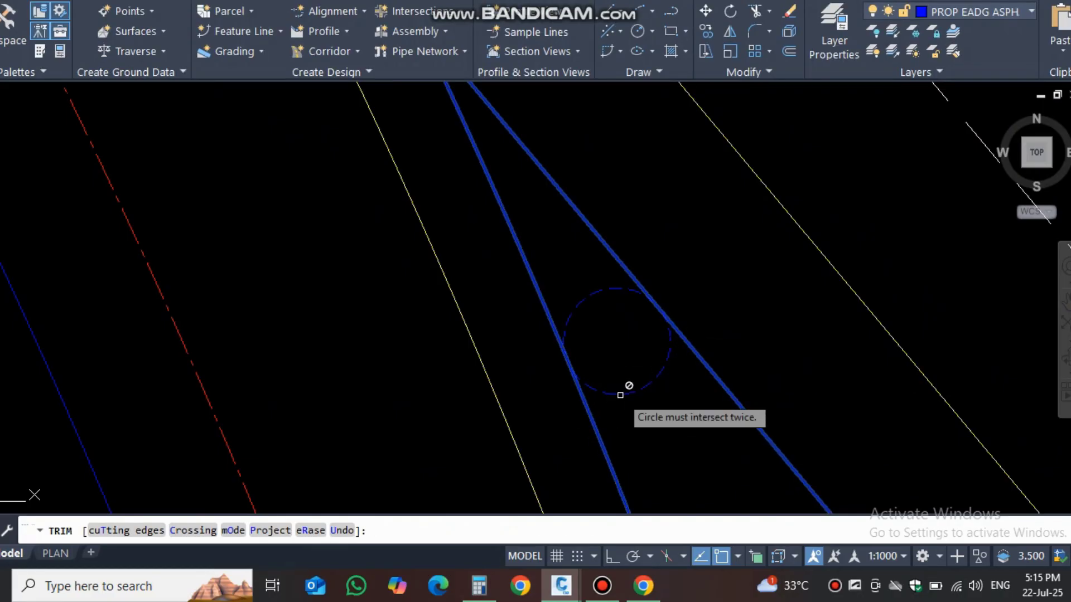
{"action": "key", "text": "Escape"}
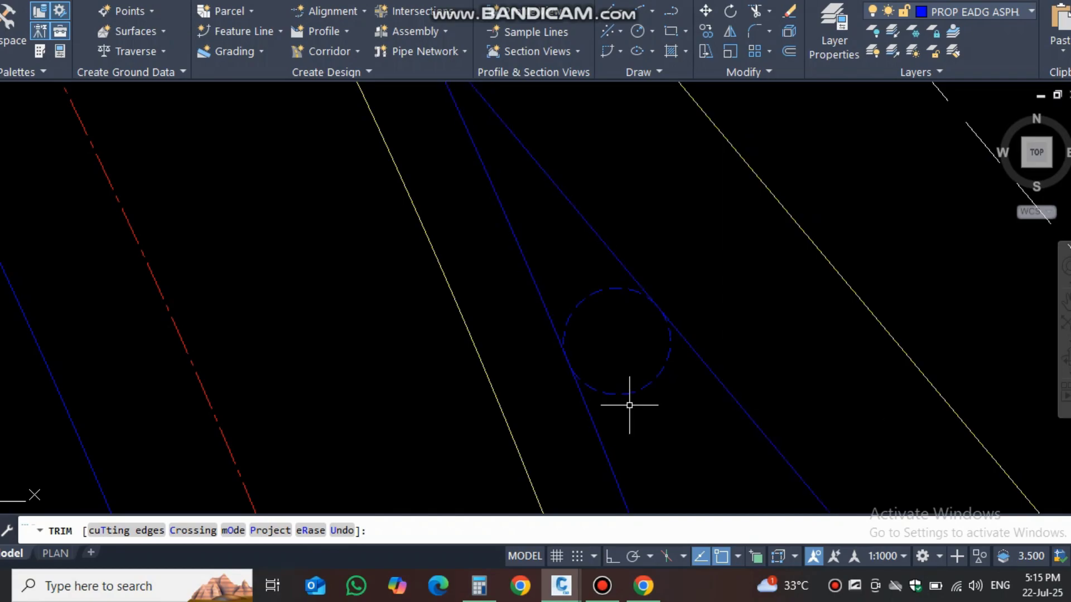
Draw a polyline across the circle, from its contact with the highway's blue edge to its contact with the loop's blue edge.
{"action": "left_click", "coordinate": [629, 405]}
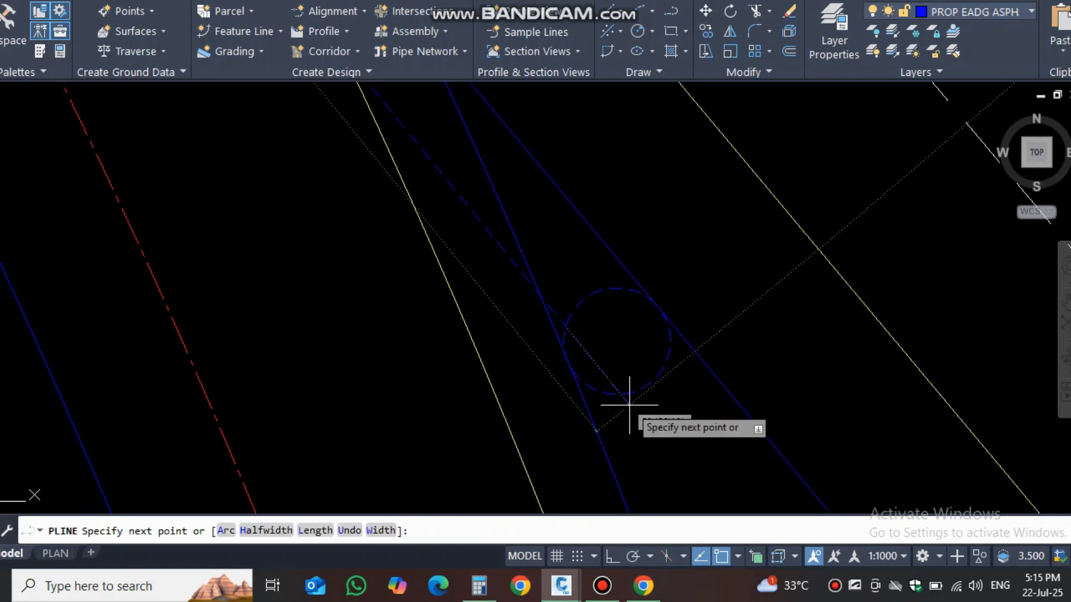
{"action": "key", "text": "Escape"}
{"action": "key", "text": "Return"}
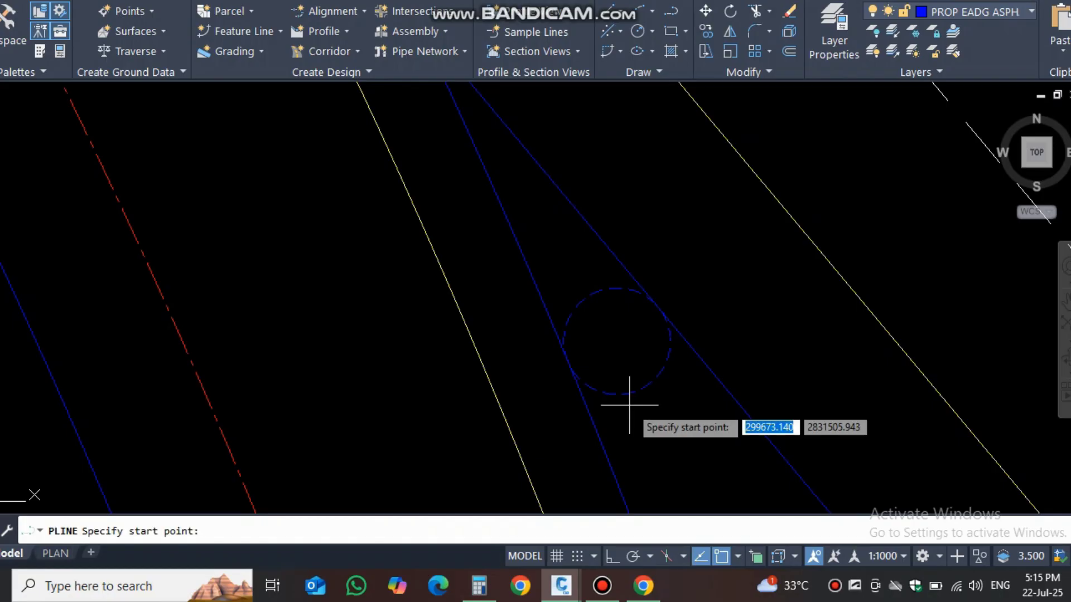
{"action": "left_click", "coordinate": [659, 308]}
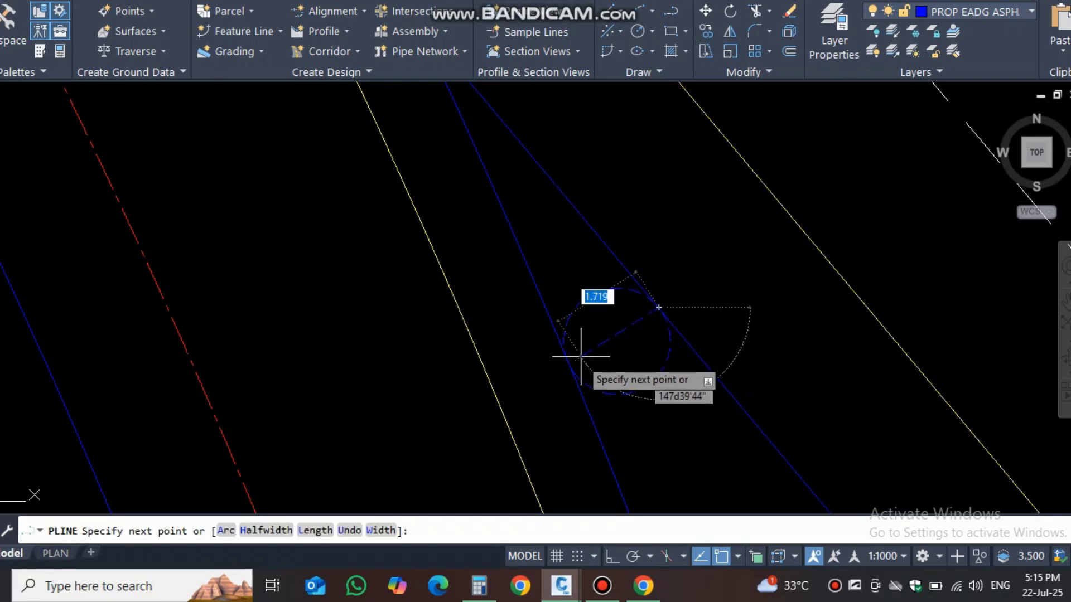
{"action": "left_click", "coordinate": [568, 363]}
{"action": "key", "text": "Escape"}
Trim away the circle's lower half at the cross line and delete that line, leaving the nose arc.
{"action": "type", "text": "tr"}
{"action": "key", "text": "Return"}
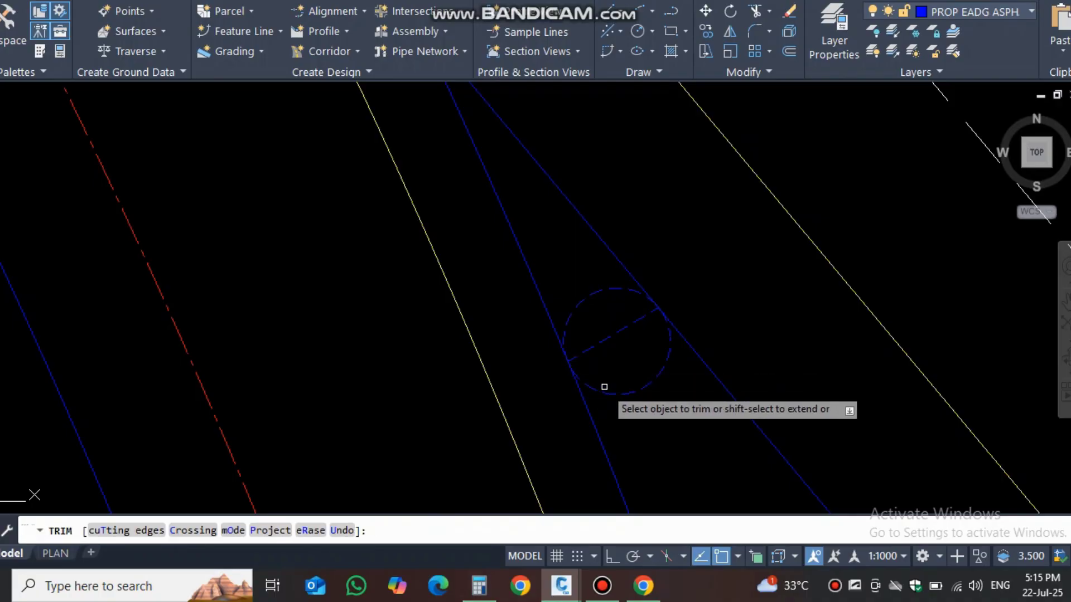
{"action": "key", "text": "Escape"}
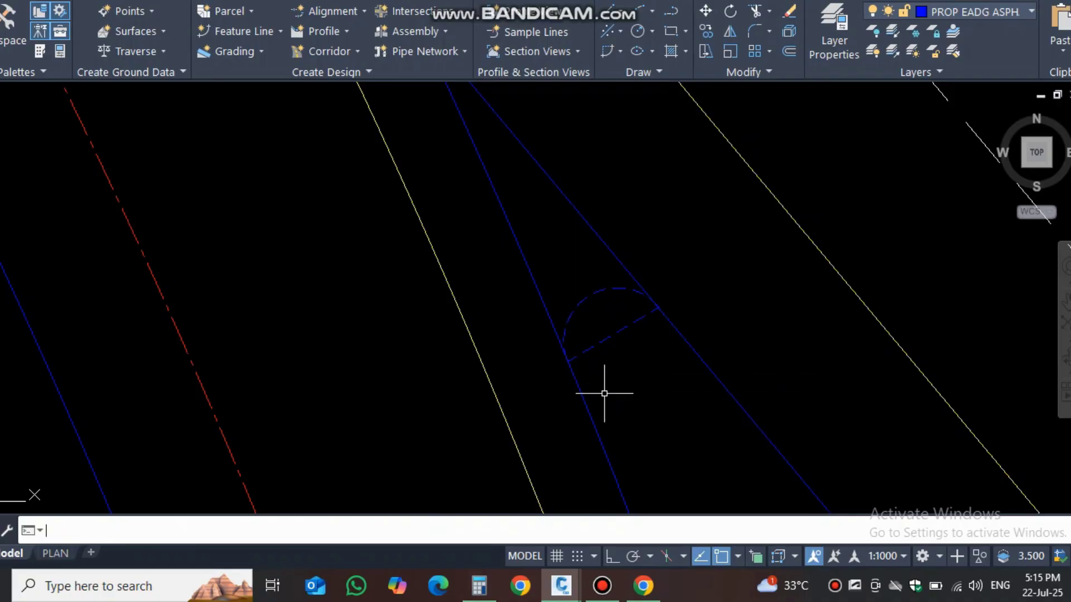
{"action": "left_click", "coordinate": [640, 341]}
{"action": "left_click", "coordinate": [617, 329]}
{"action": "key", "text": "Delete"}
Match the dashed nose arc's properties to the highway's blue asphalt edge.
{"action": "scroll", "coordinate": [618, 334], "scroll_direction": "down", "scroll_amount": 2}
{"action": "type", "text": "ma"}
{"action": "key", "text": "Return"}
{"action": "left_click", "coordinate": [652, 329]}
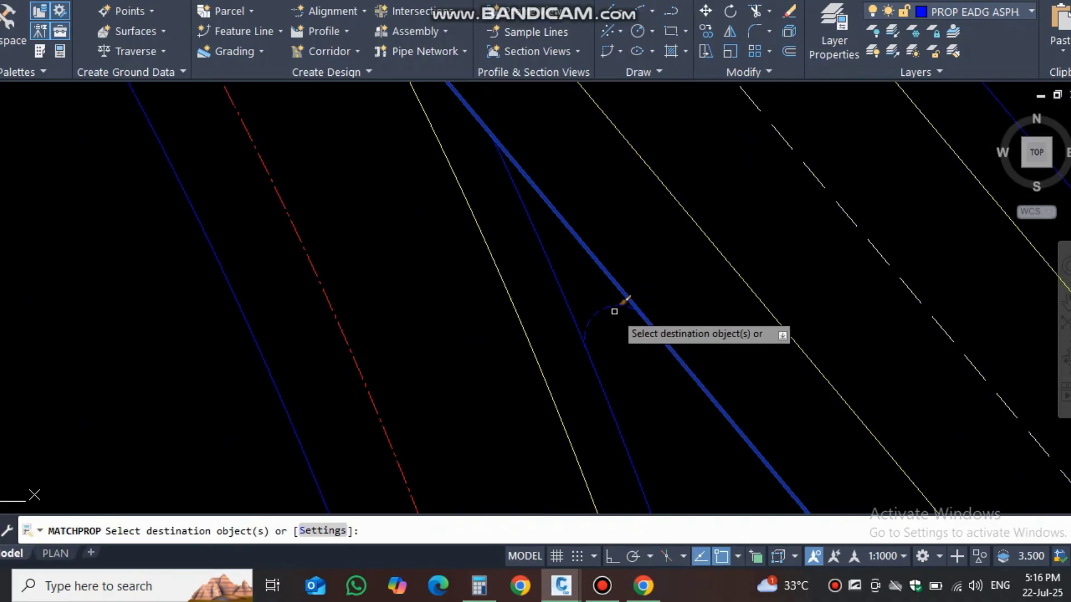
{"action": "key", "text": "Escape"}
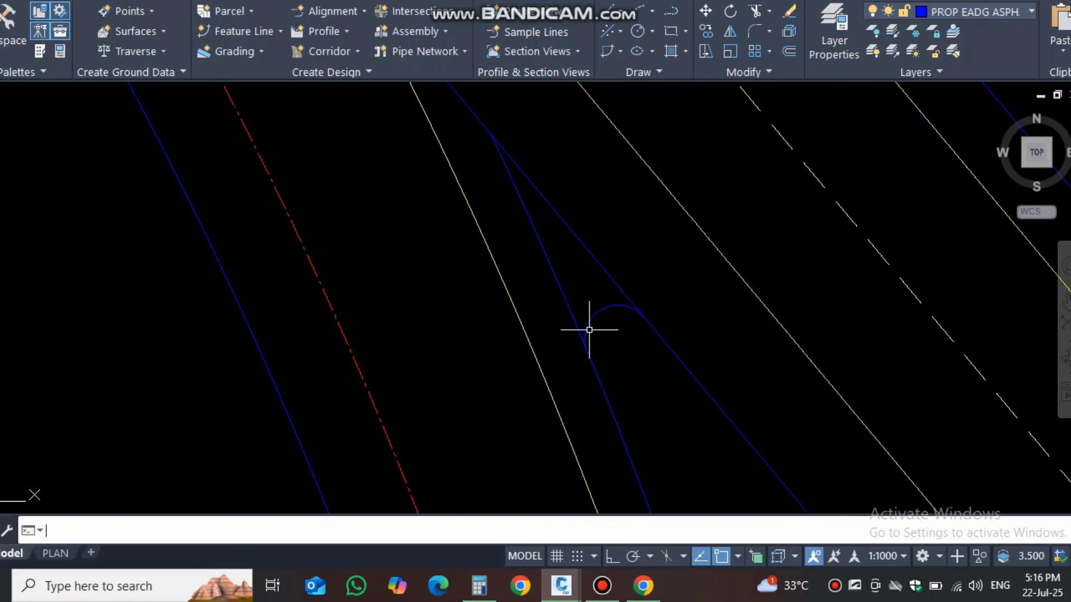
Trim the loop's outer blue edge between the nose arc and its crossing with the highway's blue edge.
{"action": "left_click", "coordinate": [612, 306]}
{"action": "type", "text": "tr"}
{"action": "key", "text": "Return"}
{"action": "left_click", "coordinate": [562, 289]}
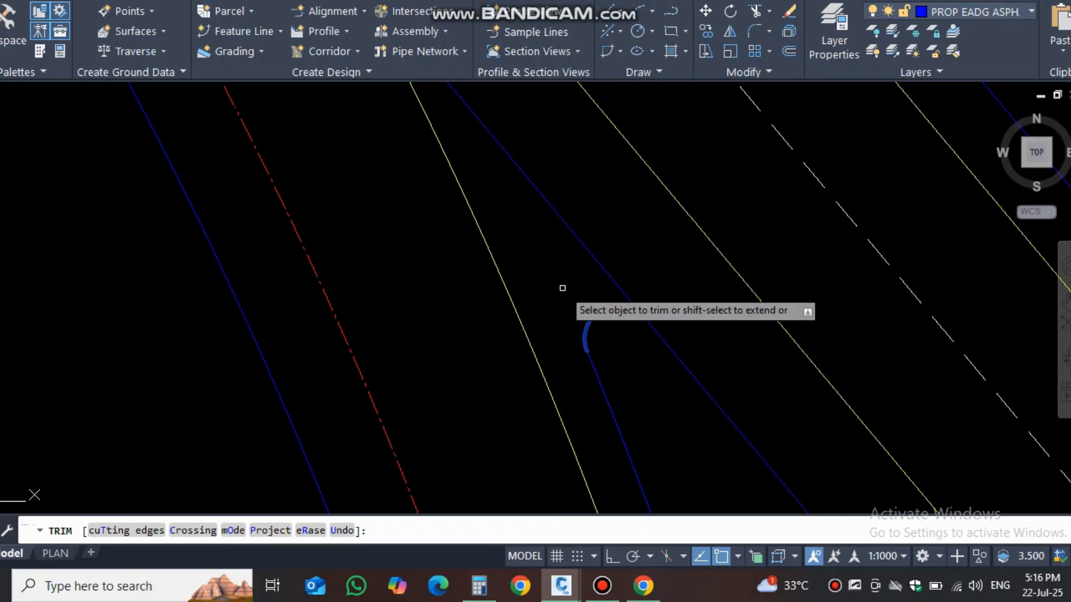
{"action": "key", "text": "Escape"}
Examine the divergence area around the rounded nose, the yellow edge lines and the highway's blue asphalt edge.
{"action": "scroll", "coordinate": [588, 313], "scroll_direction": "down", "scroll_amount": 3}
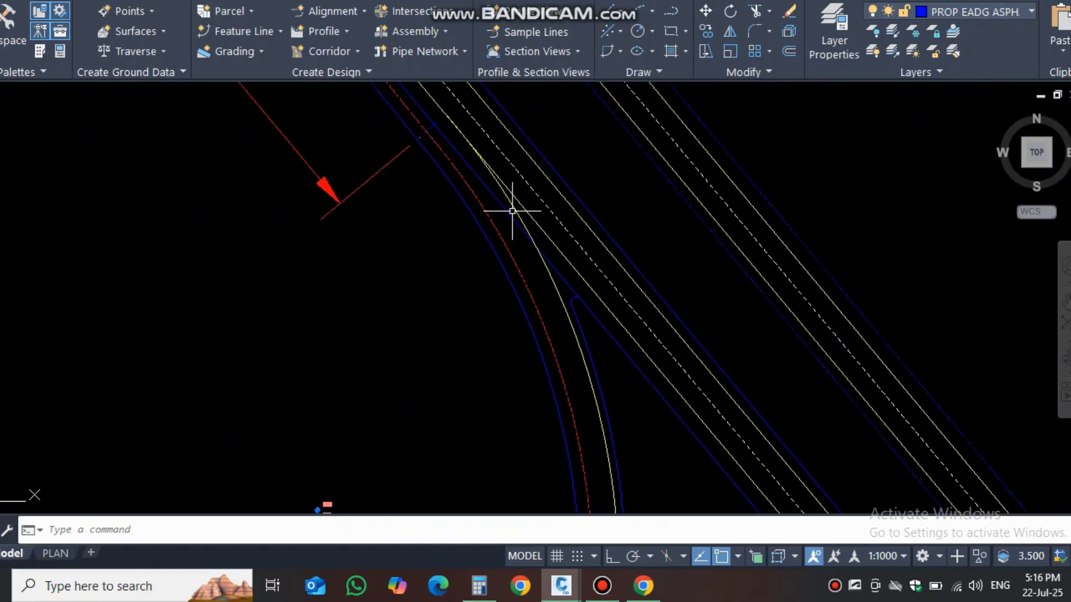
{"action": "middle_click_drag", "start_coordinate": [512, 211], "coordinate": [546, 303]}
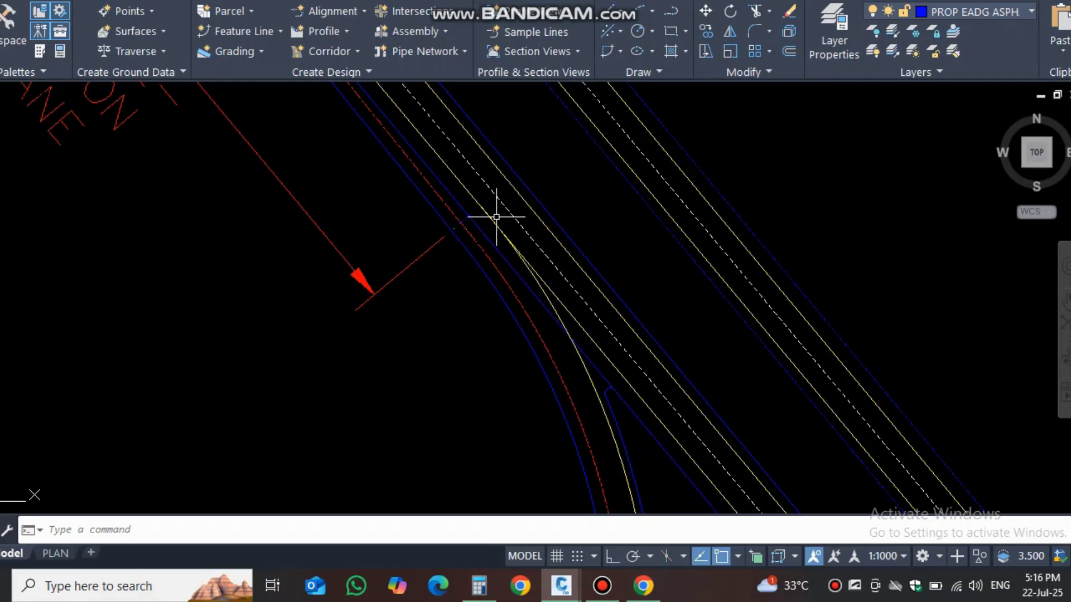
{"action": "scroll", "coordinate": [605, 405], "scroll_direction": "up", "scroll_amount": 4}
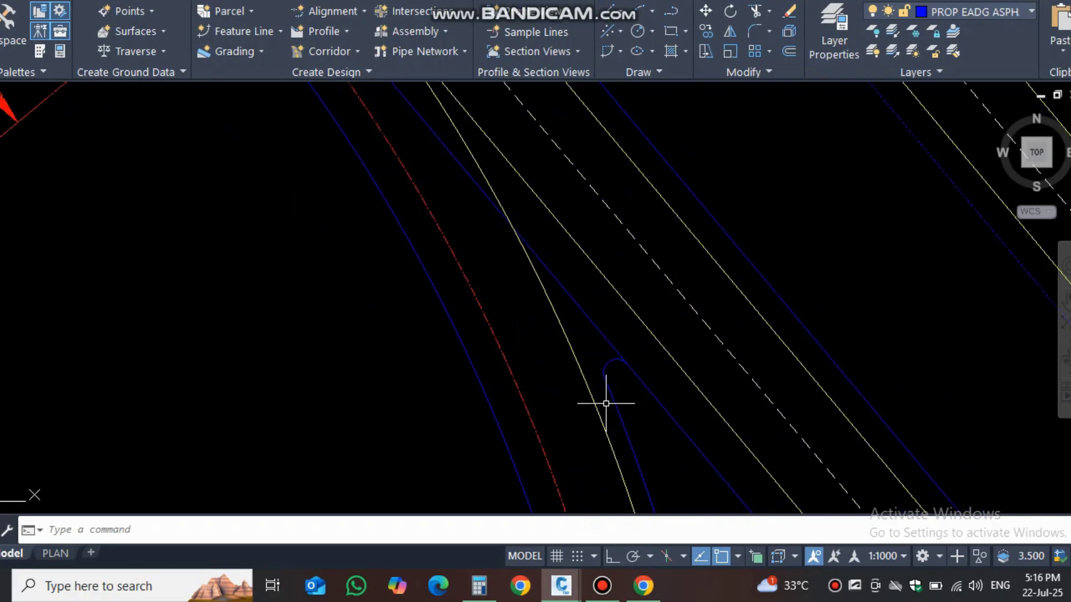
{"action": "scroll", "coordinate": [625, 360], "scroll_direction": "down", "scroll_amount": 4}
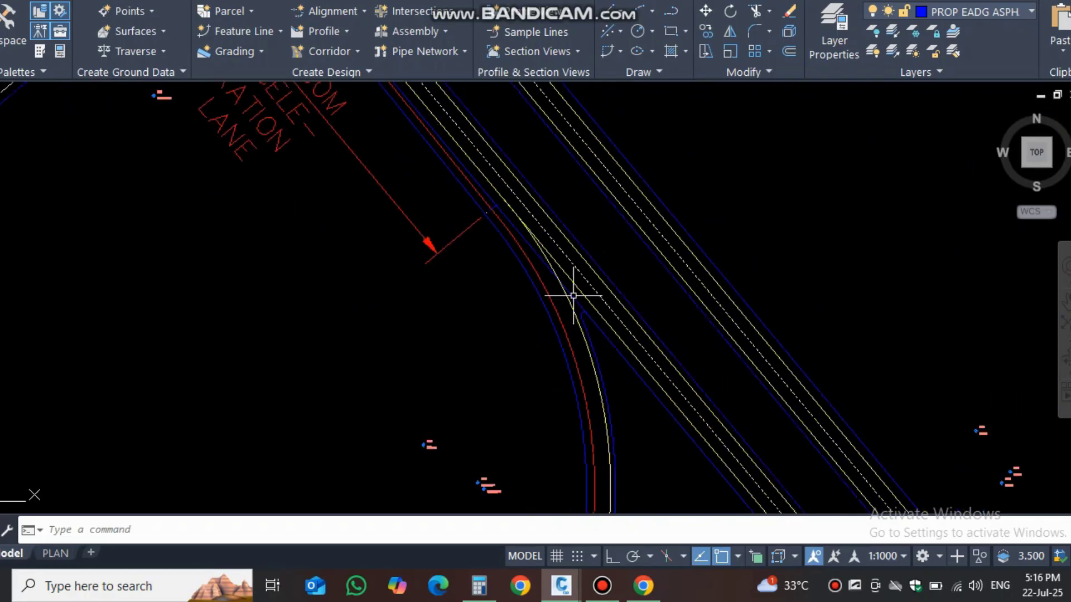
{"action": "scroll", "coordinate": [480, 190], "scroll_direction": "up", "scroll_amount": 2}
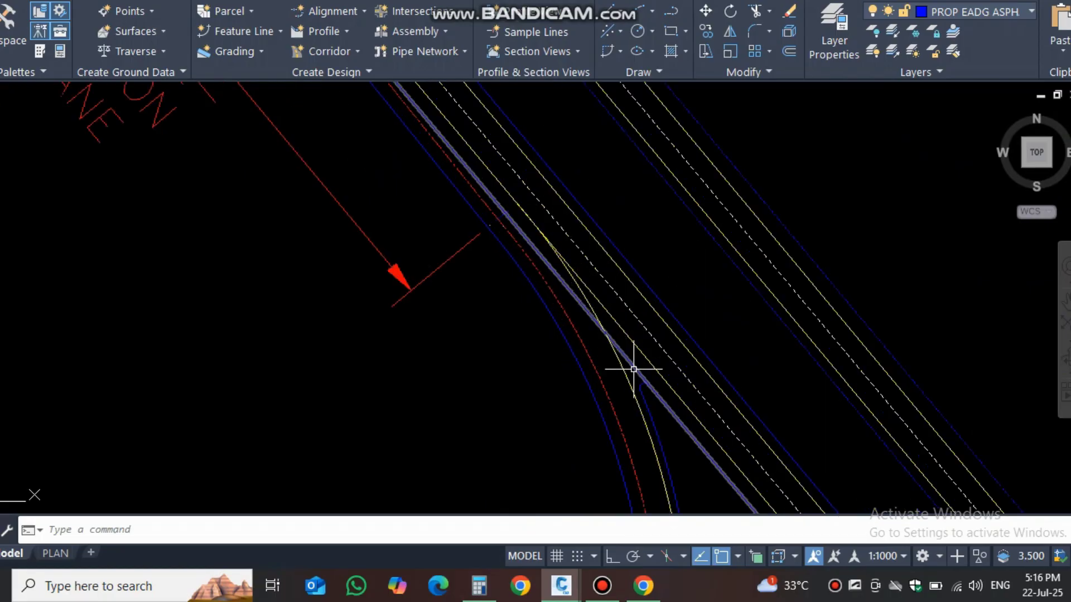
{"action": "scroll", "coordinate": [641, 387], "scroll_direction": "up", "scroll_amount": 2}
{"action": "scroll", "coordinate": [627, 364], "scroll_direction": "down", "scroll_amount": 2}
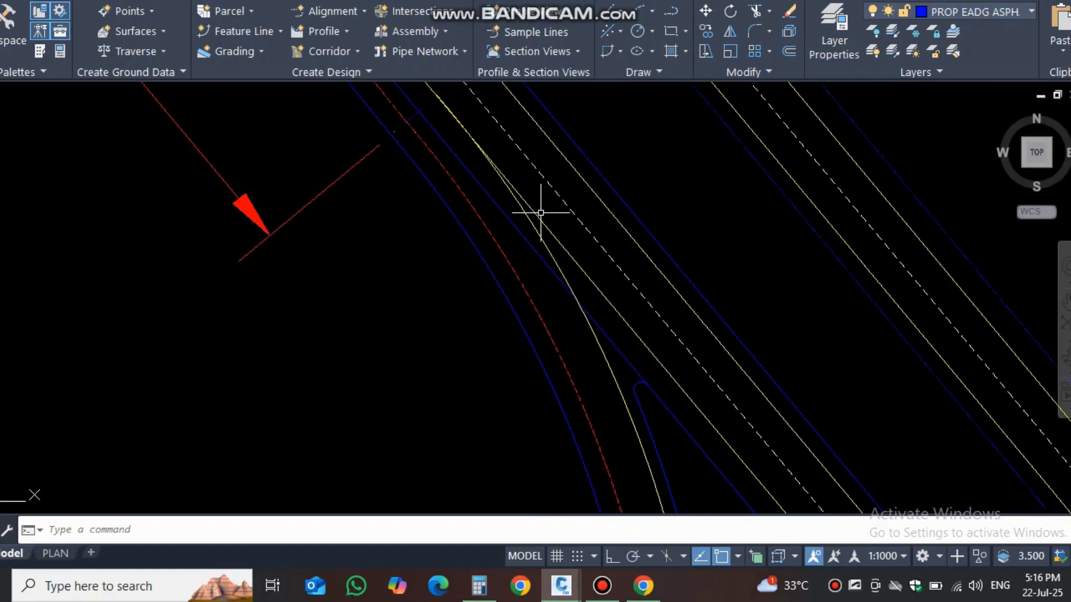
{"action": "scroll", "coordinate": [545, 216], "scroll_direction": "up", "scroll_amount": 2}
{"action": "scroll", "coordinate": [540, 227], "scroll_direction": "down", "scroll_amount": 3}
{"action": "mouse_move", "coordinate": [535, 267]}
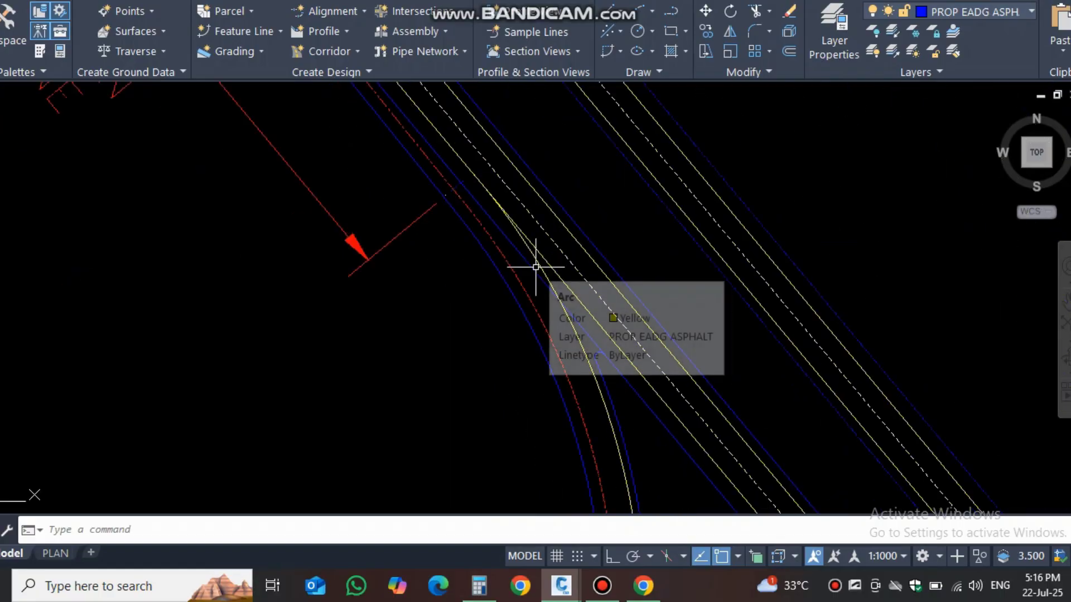
{"action": "scroll", "coordinate": [567, 323], "scroll_direction": "down", "scroll_amount": 1}
Draw a V-shaped chevron polyline above the nose, from the loop's yellow line via the highway's blue edge to the highway's yellow line.
{"action": "scroll", "coordinate": [581, 328], "scroll_direction": "up", "scroll_amount": 4}
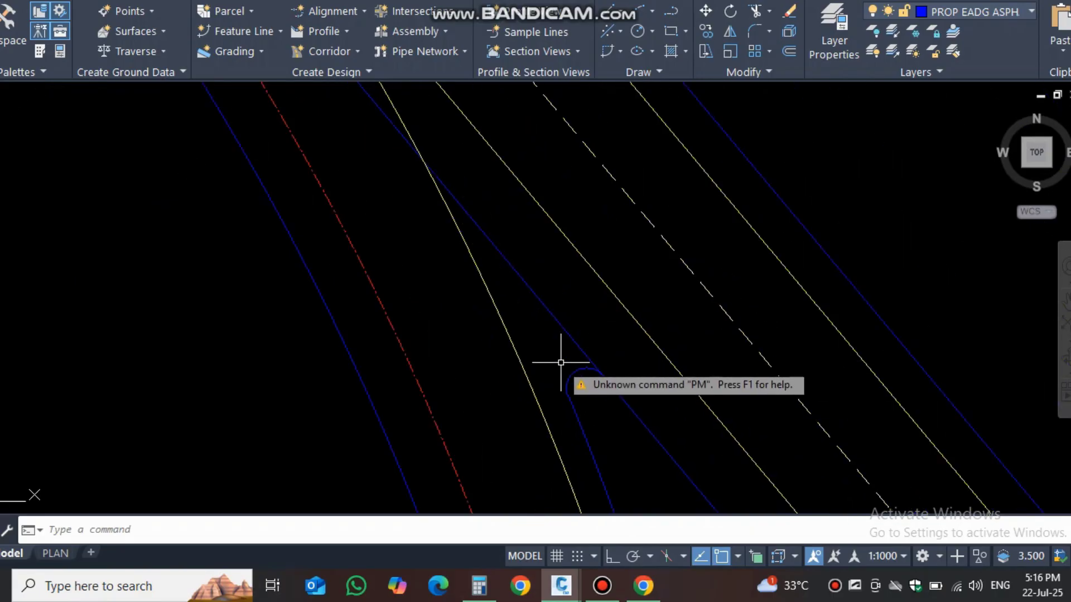
{"action": "type", "text": "pl"}
{"action": "key", "text": "Return"}
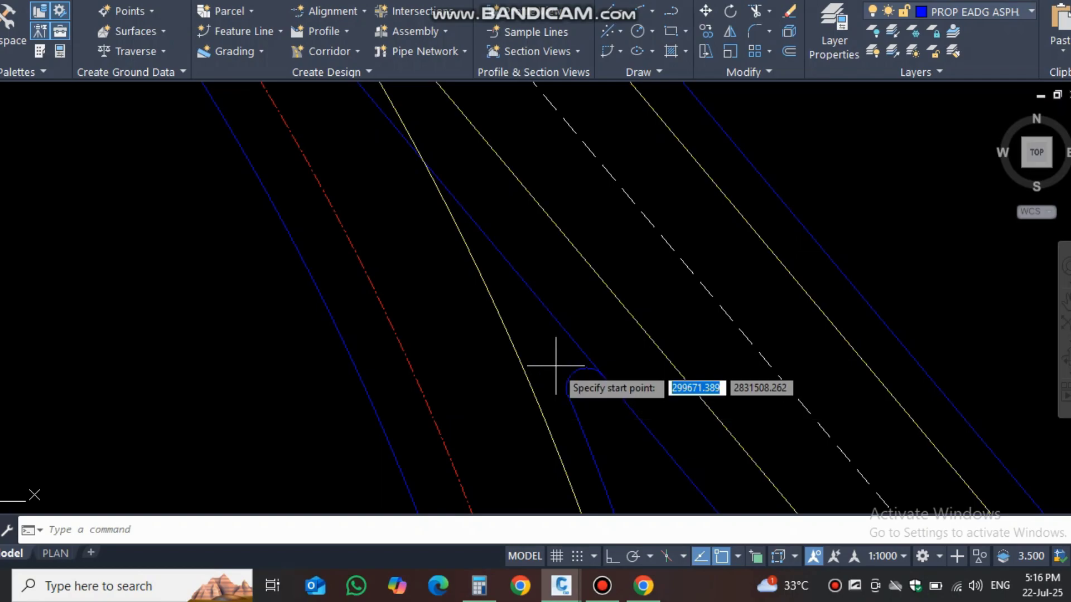
{"action": "left_click", "coordinate": [528, 379]}
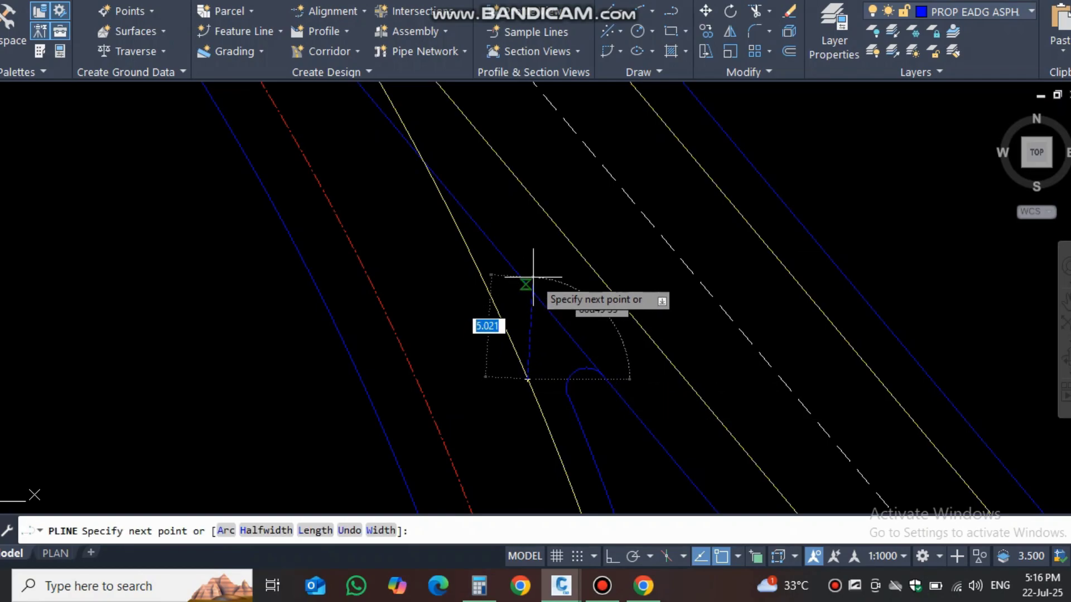
{"action": "left_click", "coordinate": [526, 284]}
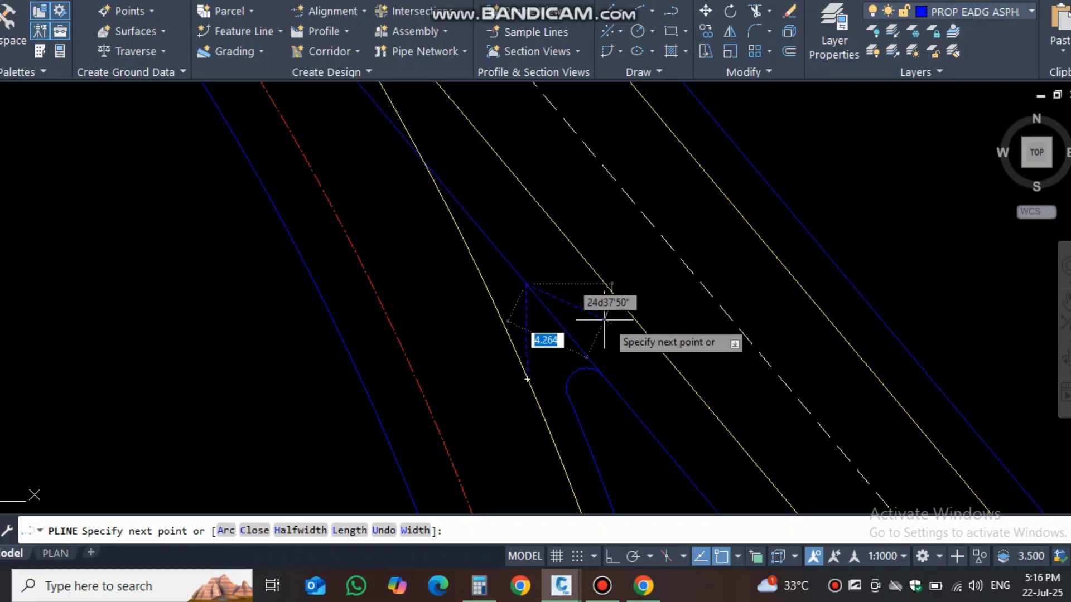
{"action": "left_click", "coordinate": [639, 325]}
{"action": "key", "text": "Return"}
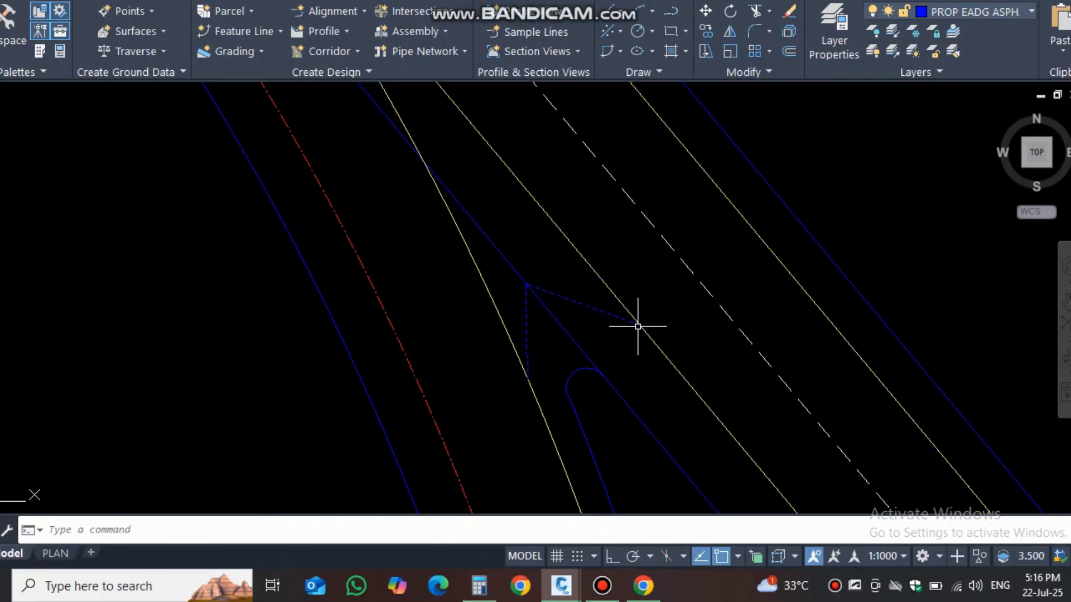
Move the chevron polyline's apex slightly up and away from the highway's blue edge, towards the highway's yellow line.
{"action": "left_click", "coordinate": [545, 291]}
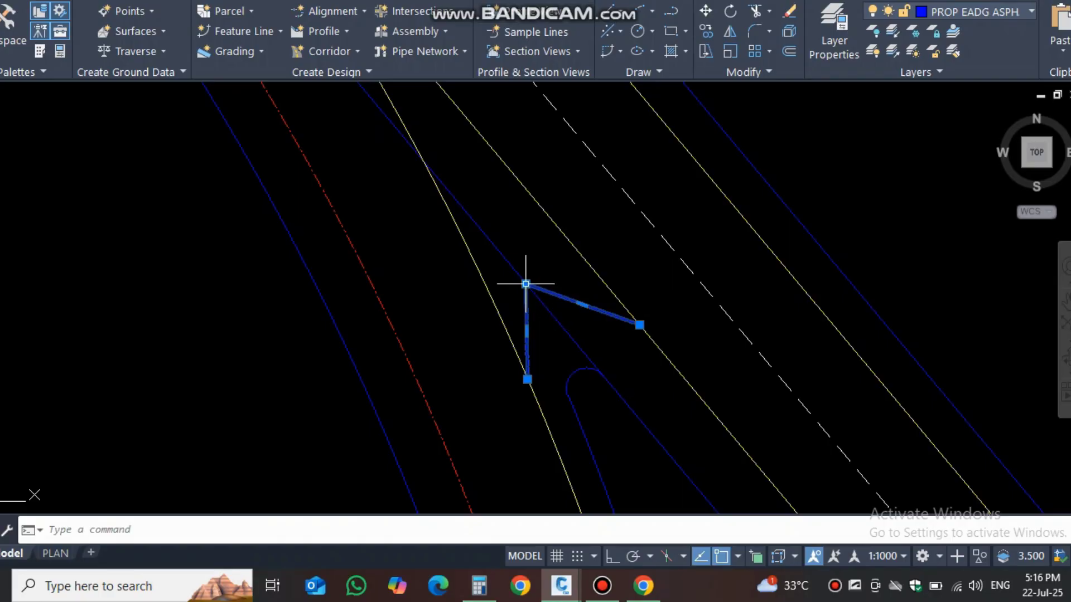
{"action": "left_click", "coordinate": [526, 285]}
{"action": "left_click", "coordinate": [537, 272]}
{"action": "key", "text": "Escape"}
{"action": "key", "text": "Return"}
{"action": "key", "text": "Escape"}
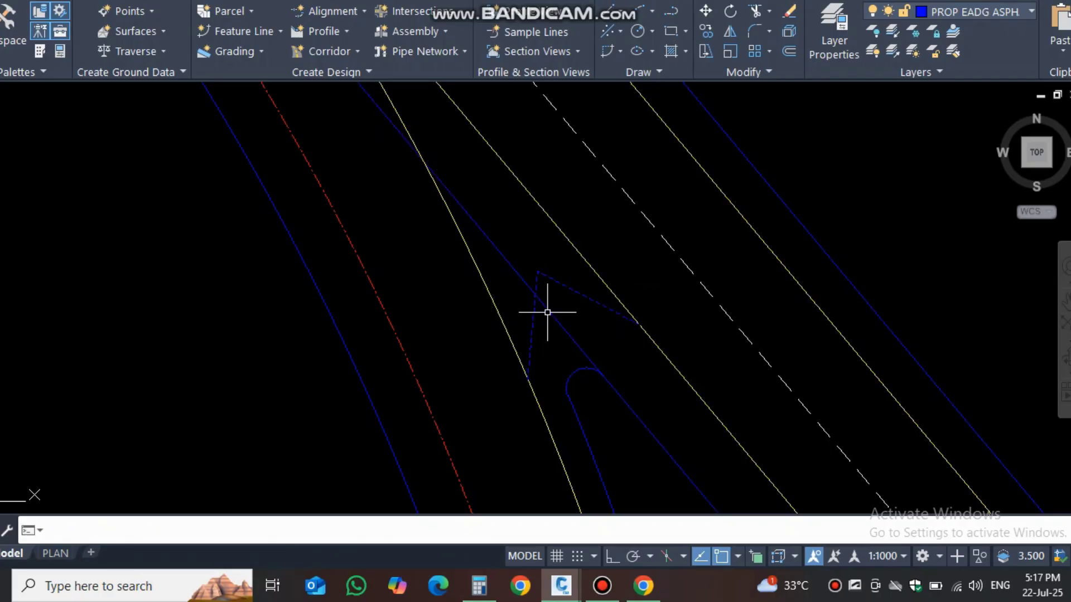
Change the color of the chevron polyline above the nose to Magenta.
{"action": "scroll", "coordinate": [548, 312], "scroll_direction": "down", "scroll_amount": 3}
{"action": "scroll", "coordinate": [555, 340], "scroll_direction": "up", "scroll_amount": 3}
{"action": "left_click", "coordinate": [555, 281]}
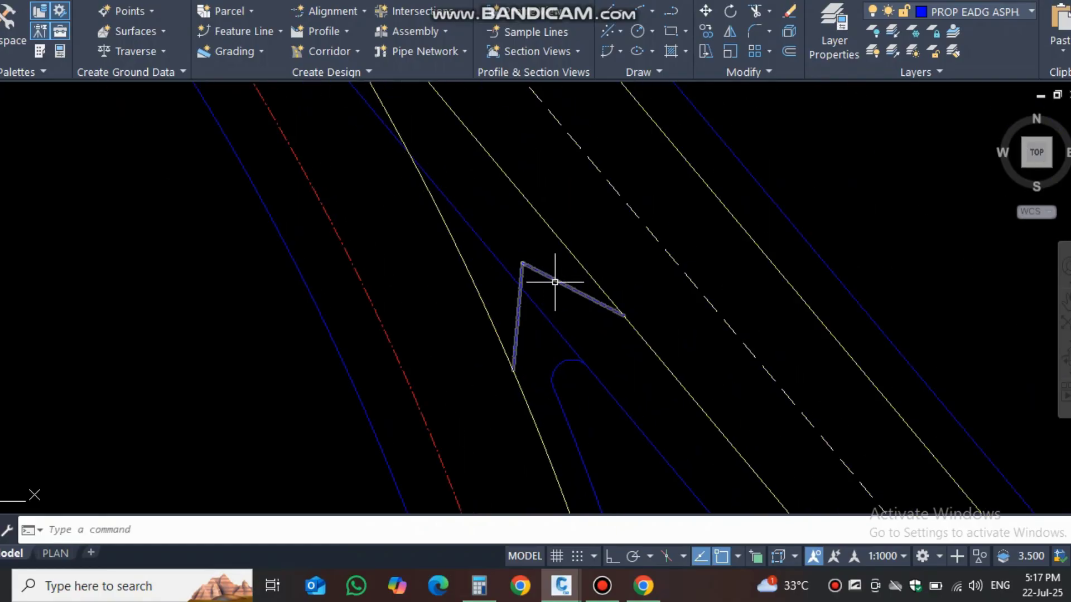
{"action": "key", "text": "ctrl+1"}
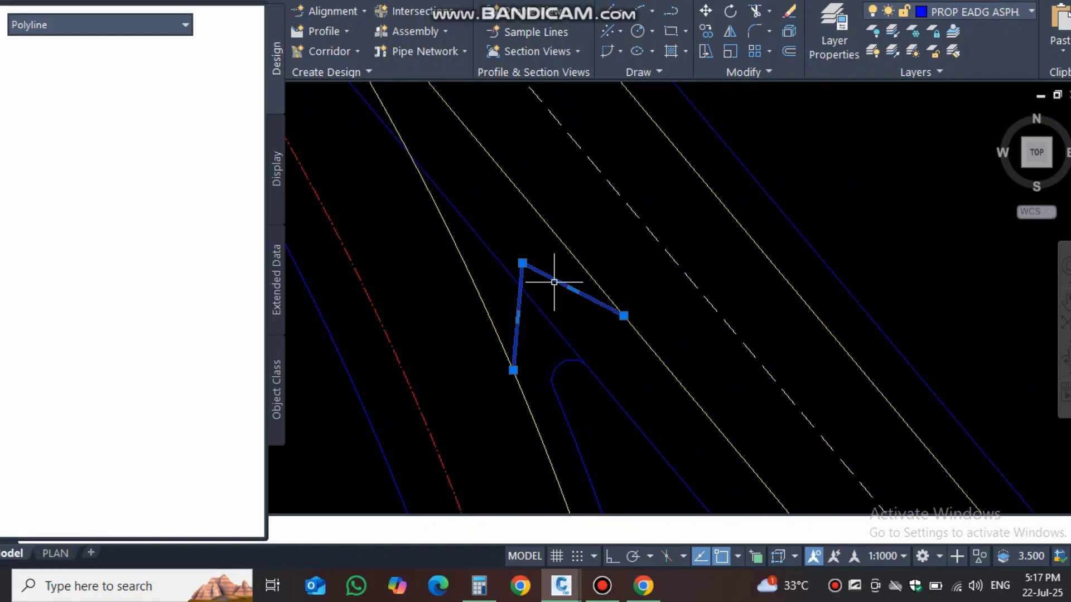
{"action": "left_click", "coordinate": [225, 100]}
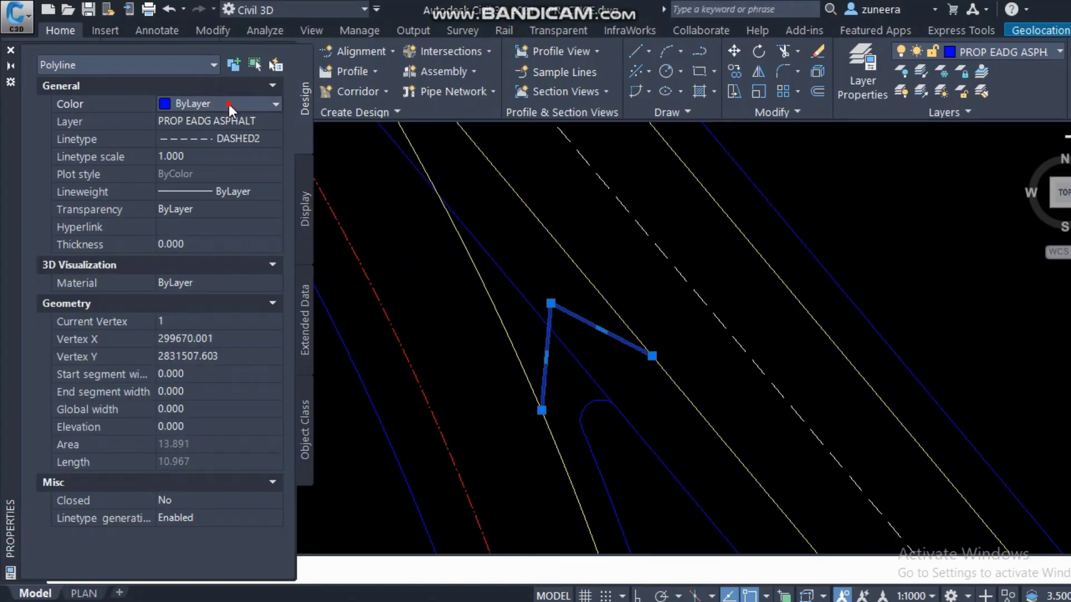
{"action": "left_click", "coordinate": [229, 105]}
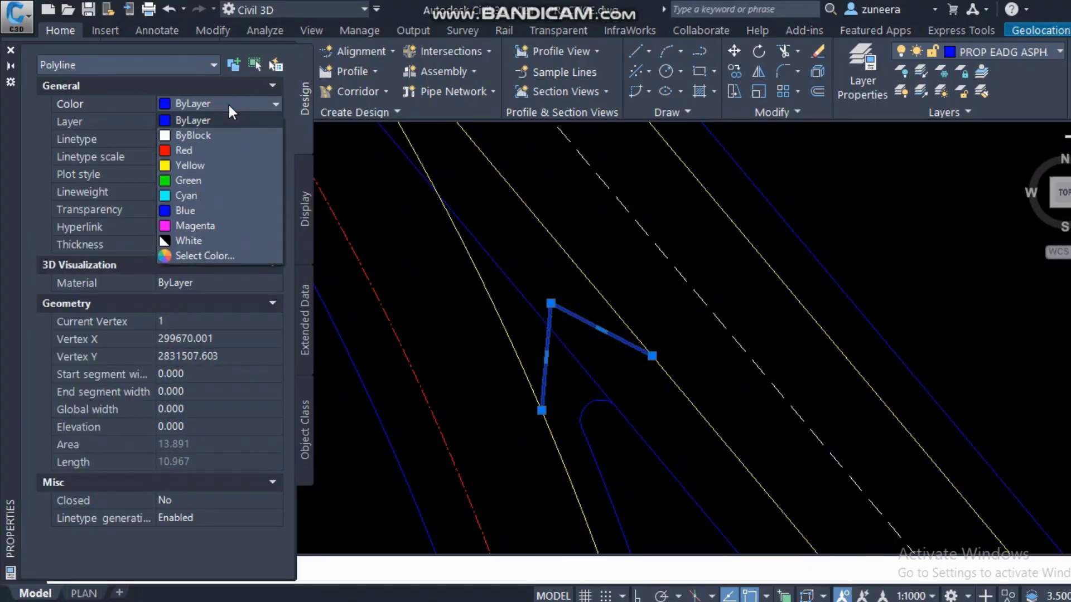
{"action": "left_click", "coordinate": [194, 225]}
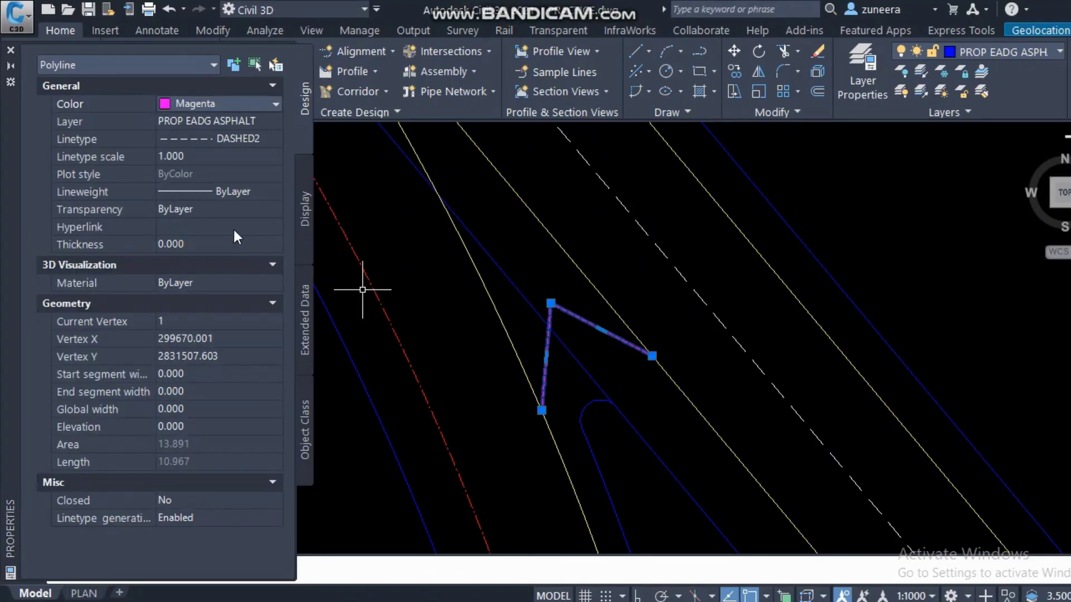
Set the chevron polyline's thickness to 1.
{"action": "left_click", "coordinate": [203, 156]}
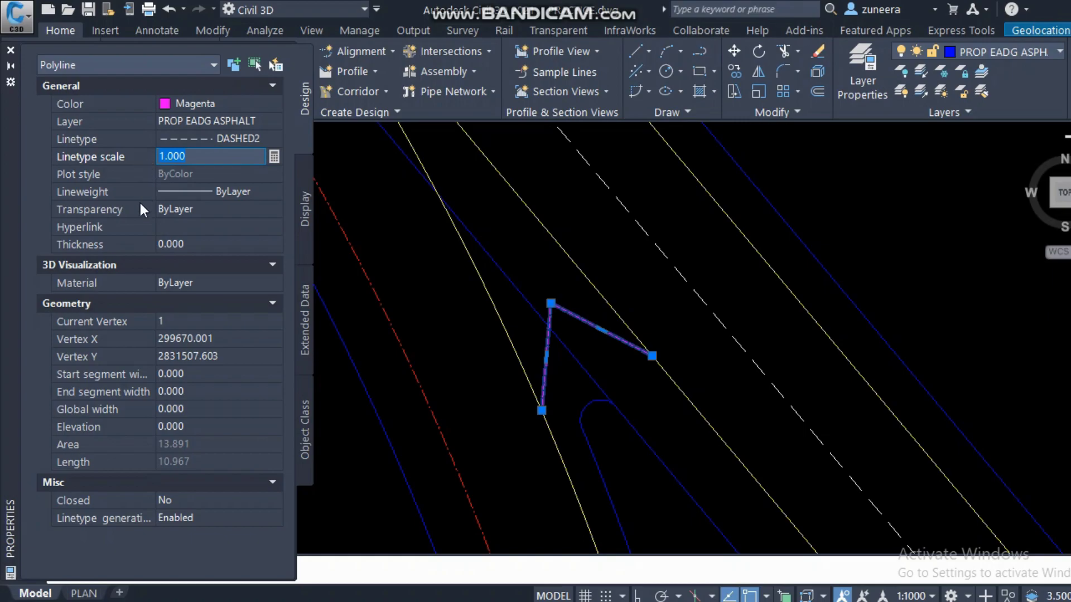
{"action": "left_click", "coordinate": [174, 244]}
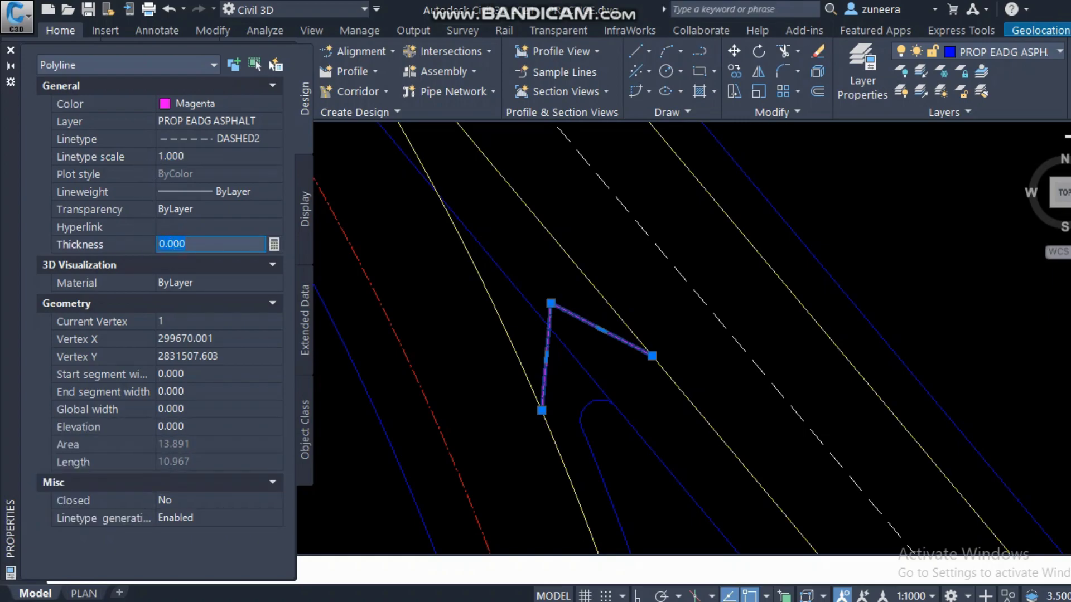
{"action": "key", "text": "Return"}
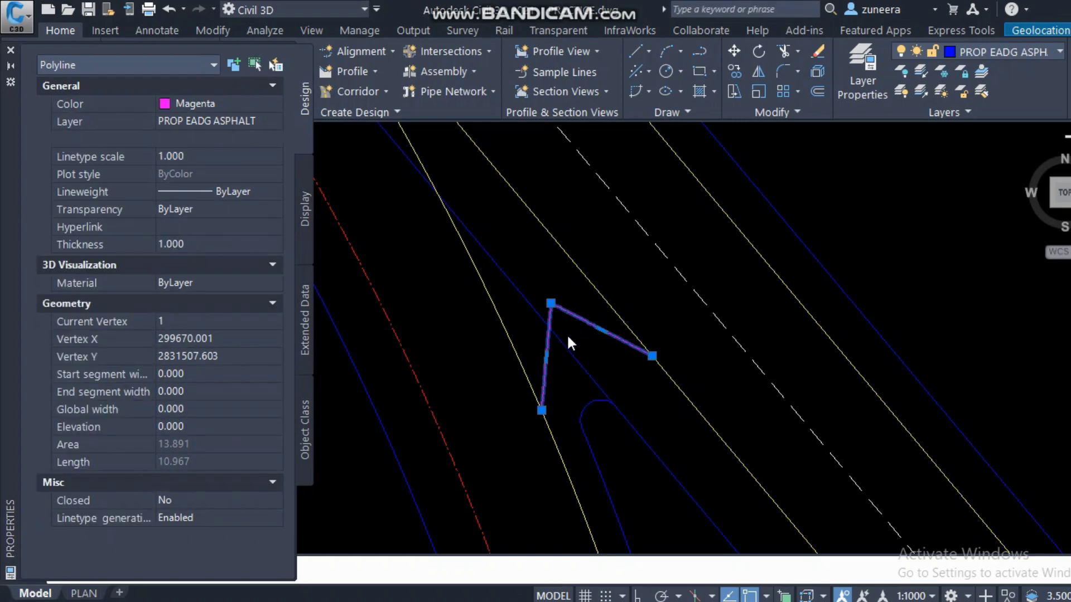
Change the chevron polyline's linetype to Continuous.
{"action": "scroll", "coordinate": [561, 352], "scroll_direction": "up", "scroll_amount": 5}
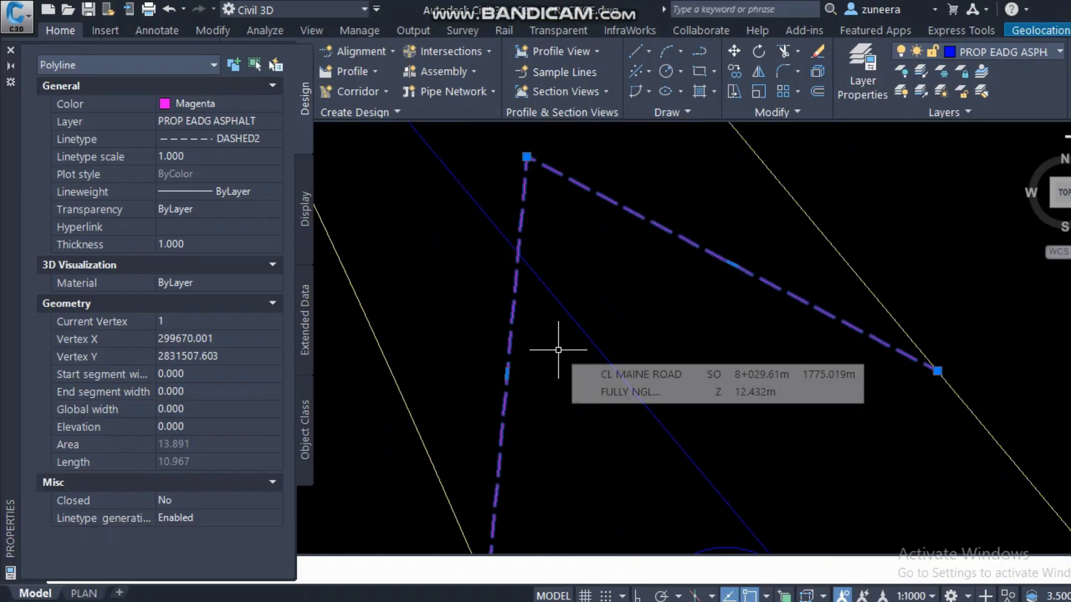
{"action": "left_click", "coordinate": [243, 139]}
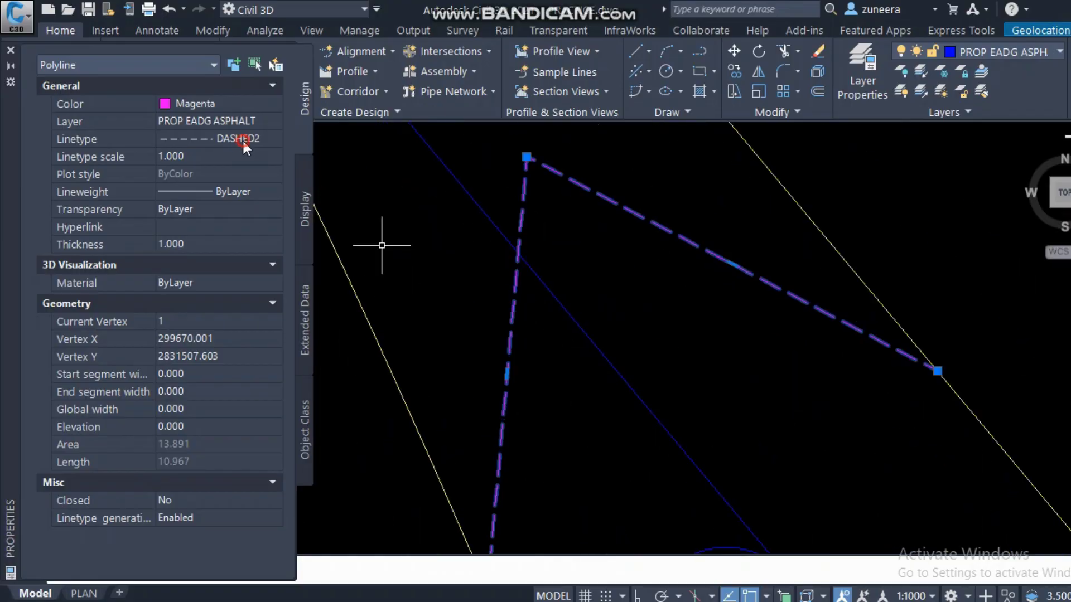
{"action": "left_click", "coordinate": [242, 138]}
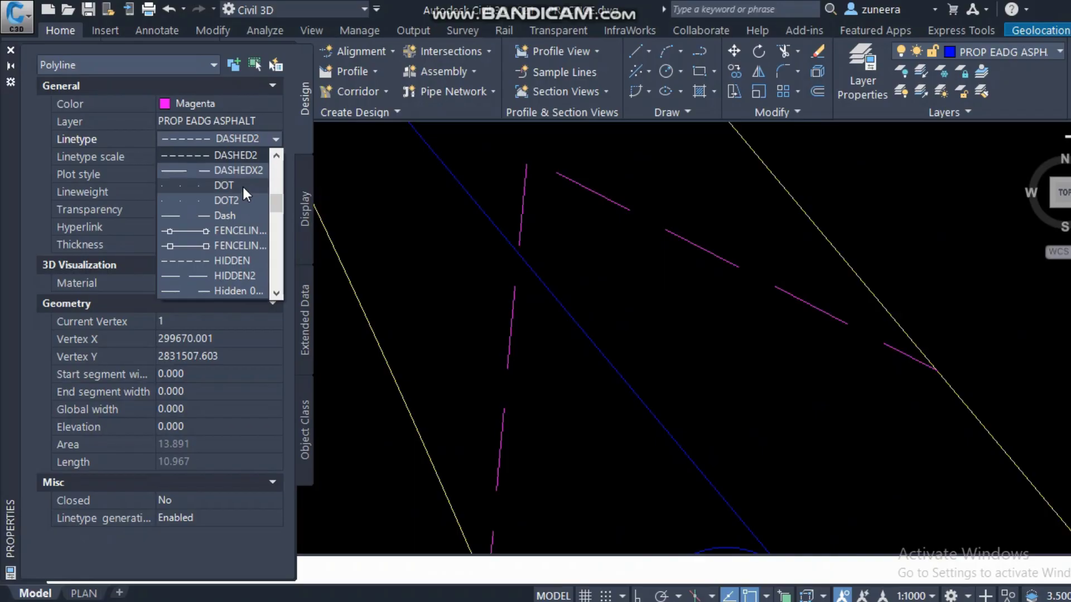
{"action": "left_click", "coordinate": [277, 208]}
{"action": "mouse_move", "coordinate": [277, 209]}
{"action": "left_mouse_down"}
{"action": "mouse_move", "coordinate": [277, 174]}
{"action": "mouse_move", "coordinate": [277, 193]}
{"action": "left_mouse_up"}
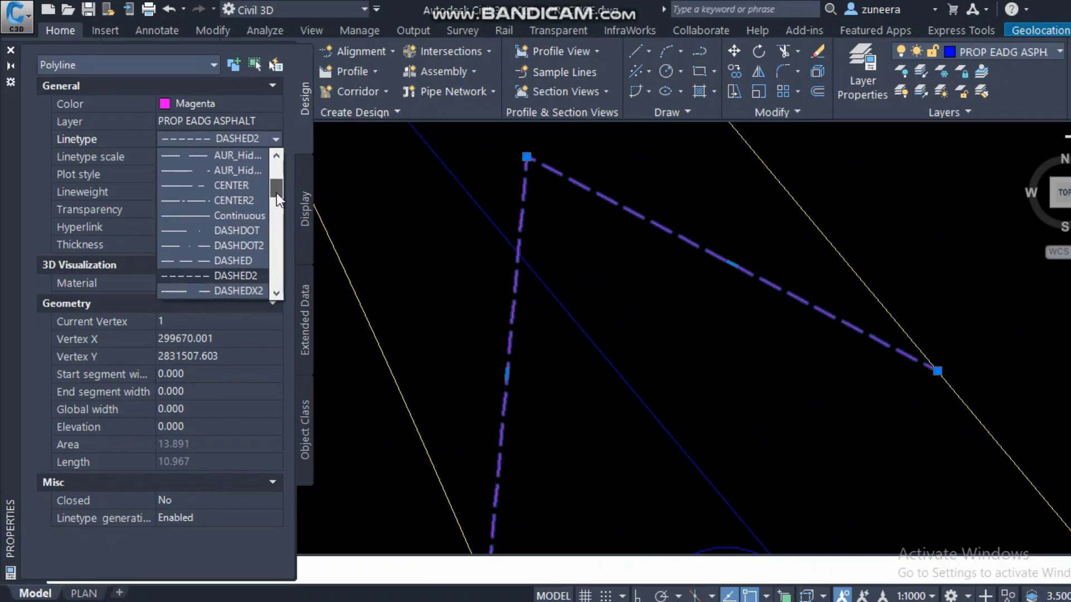
{"action": "left_click", "coordinate": [246, 216]}
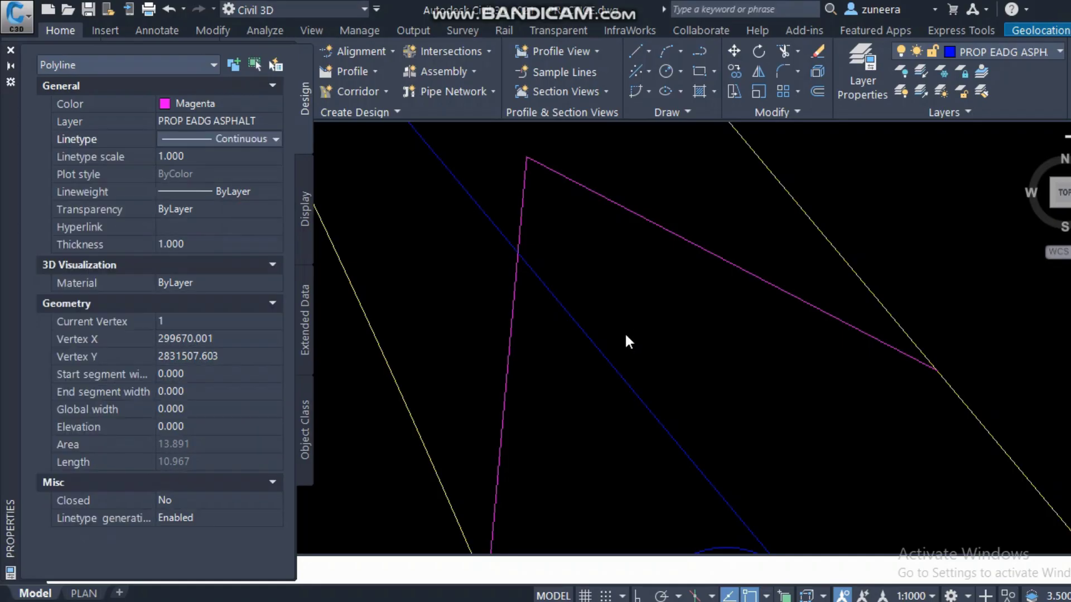
Open the magenta chevron polyline for polyline editing.
{"action": "double_click", "coordinate": [641, 216]}
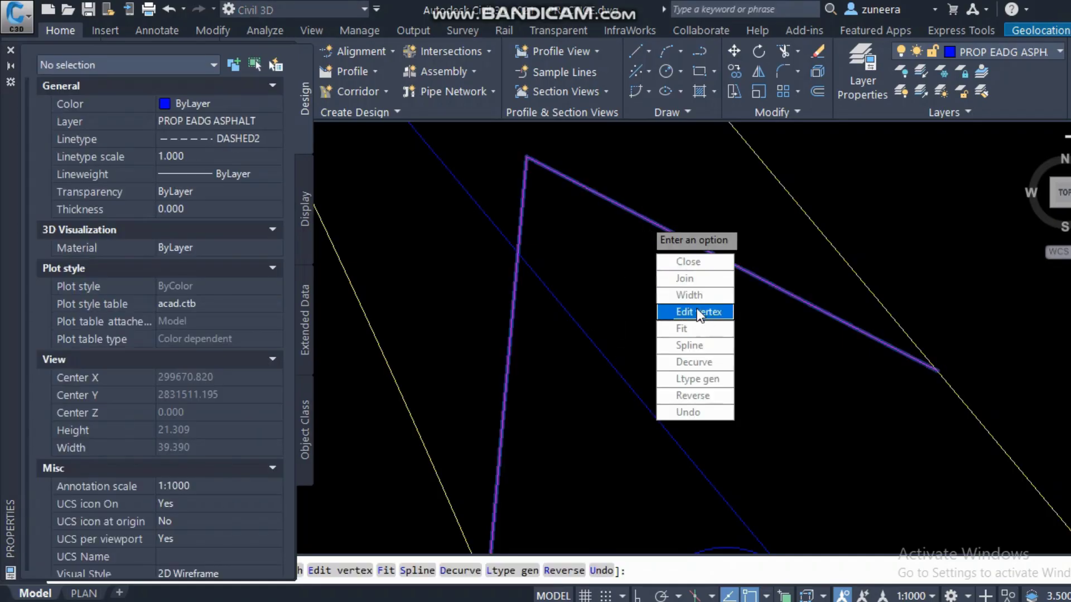